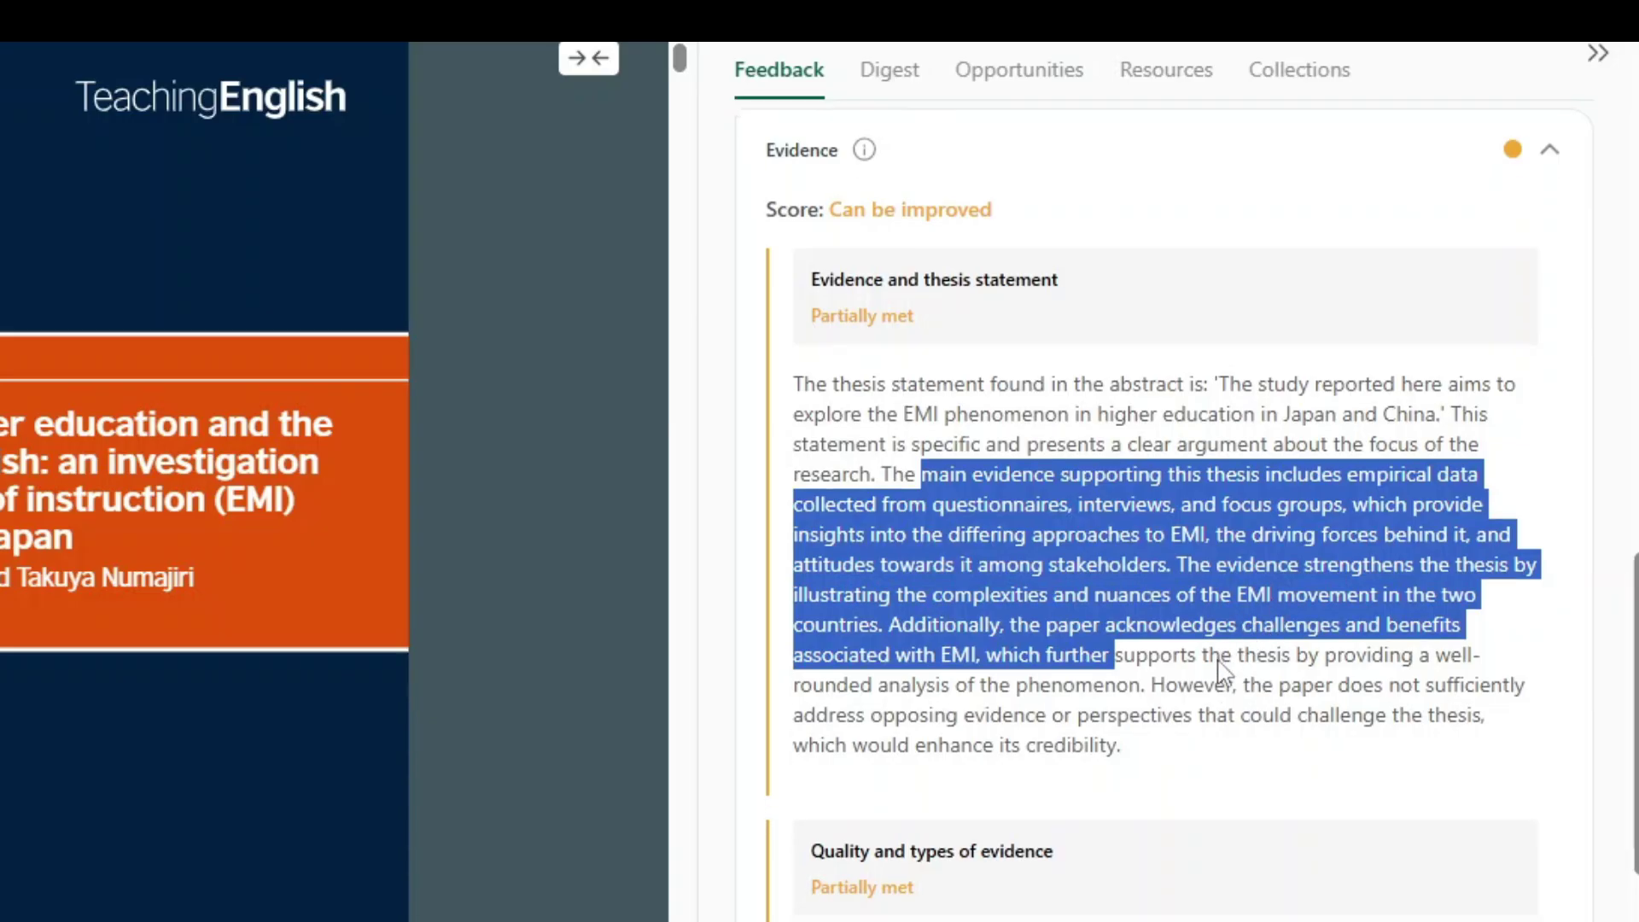
Scroll down the new draft's details form, with authorship Yes and document type Scientific paper
scroll(1178, 622, "down", 2)
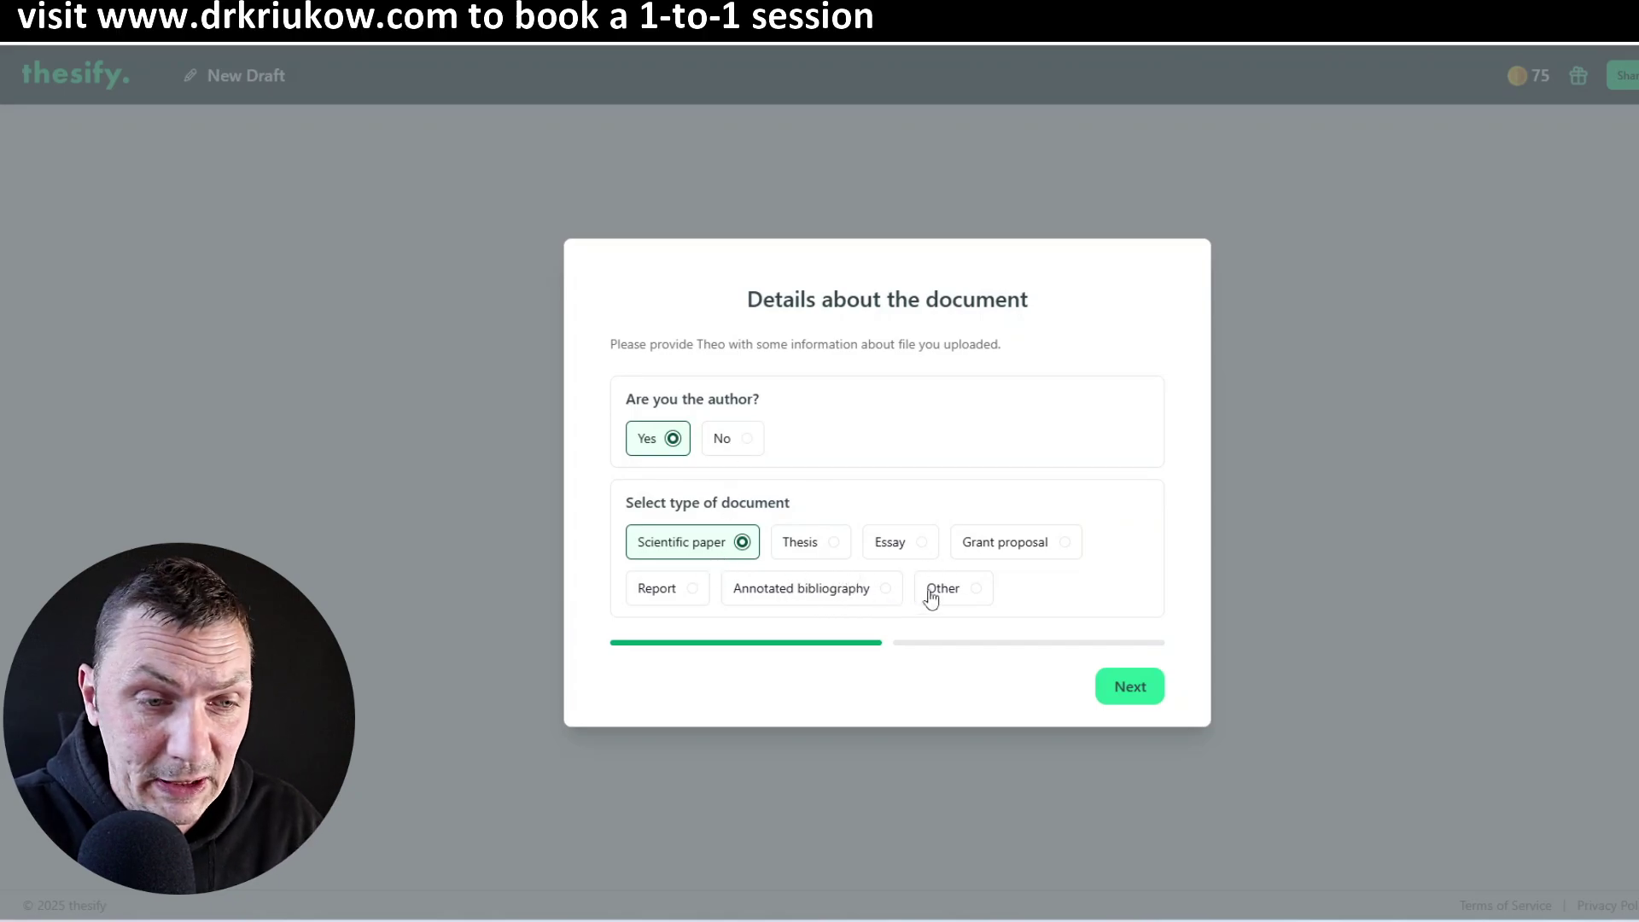
Keep the paper state Submitted and set the field of study to Arts and Humanities
left_click(1144, 685)
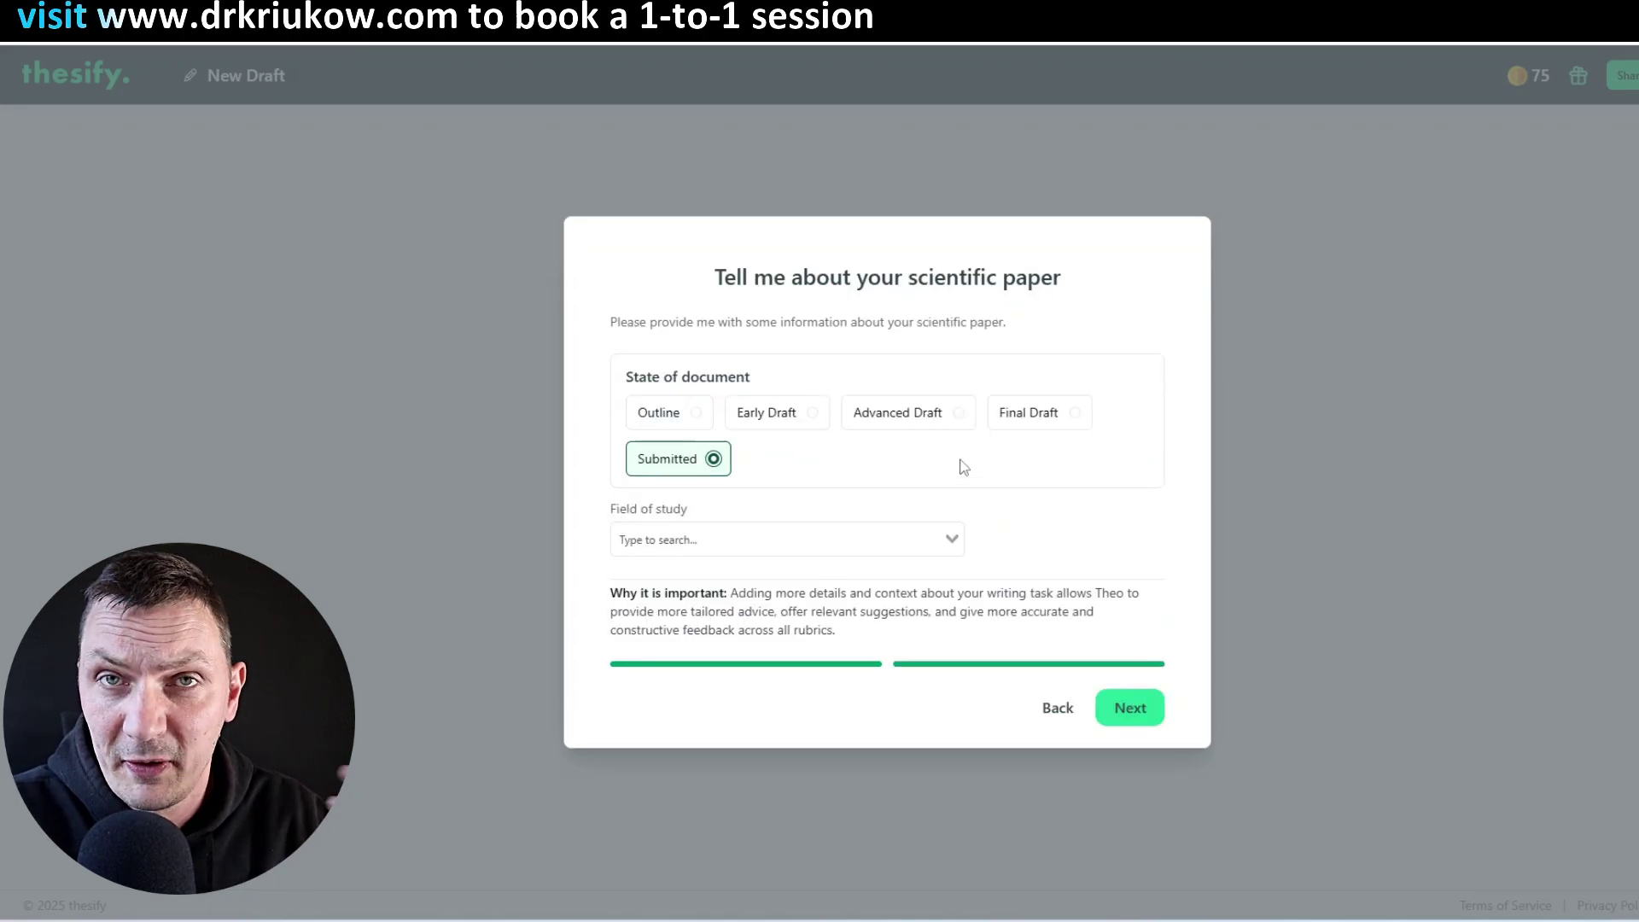
left_click(854, 540)
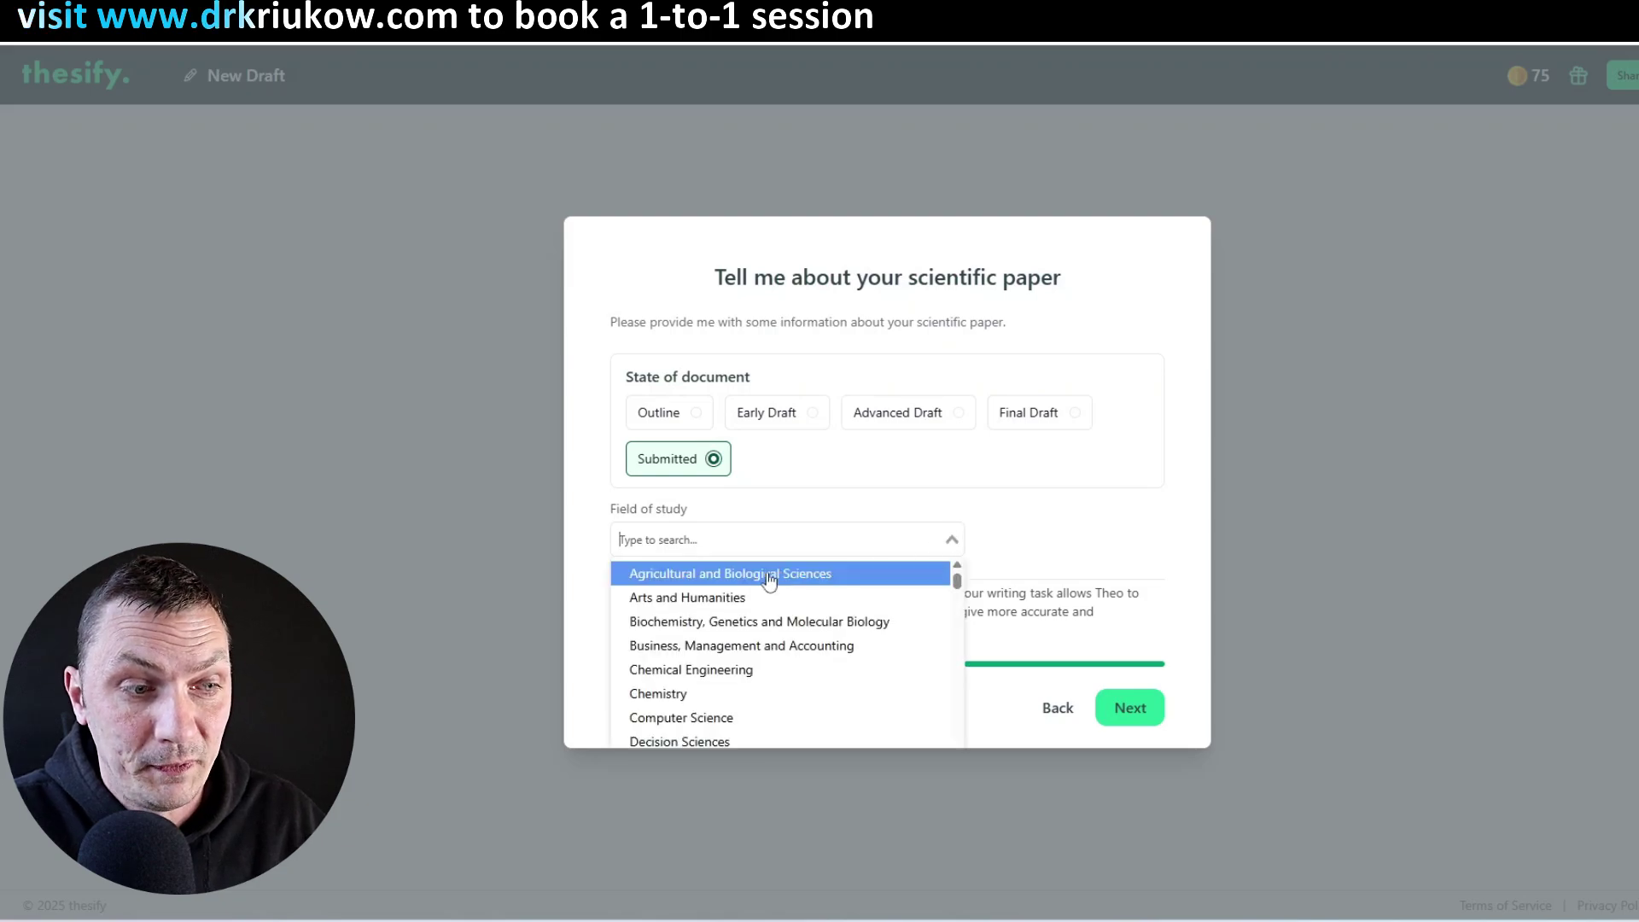
left_click(674, 599)
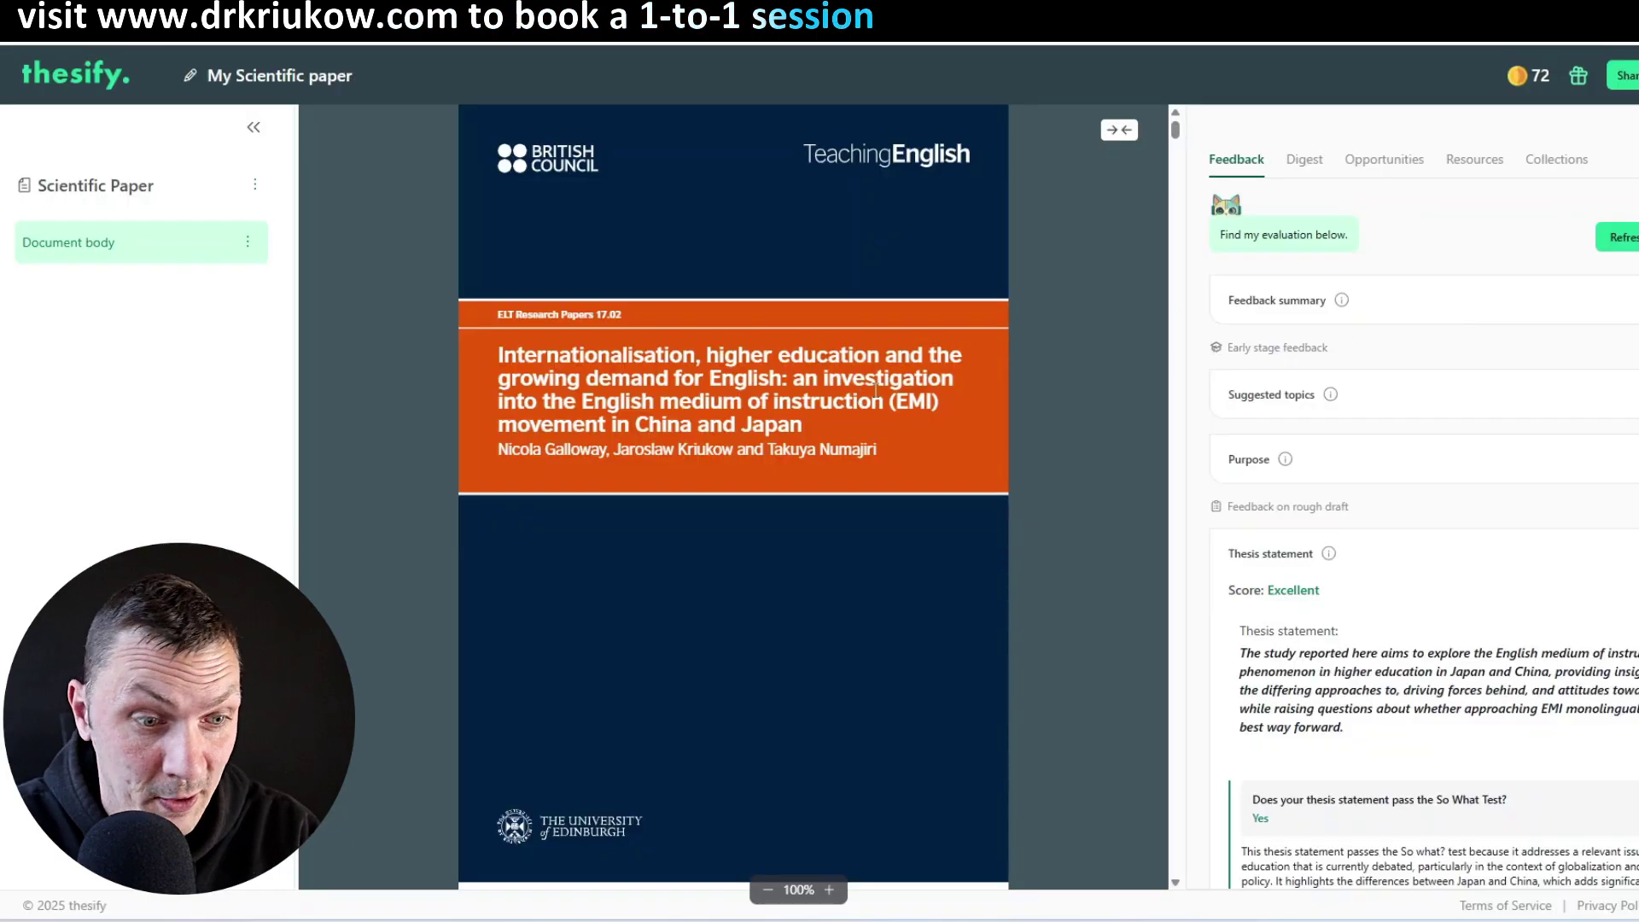
scroll(894, 379, "down", 8)
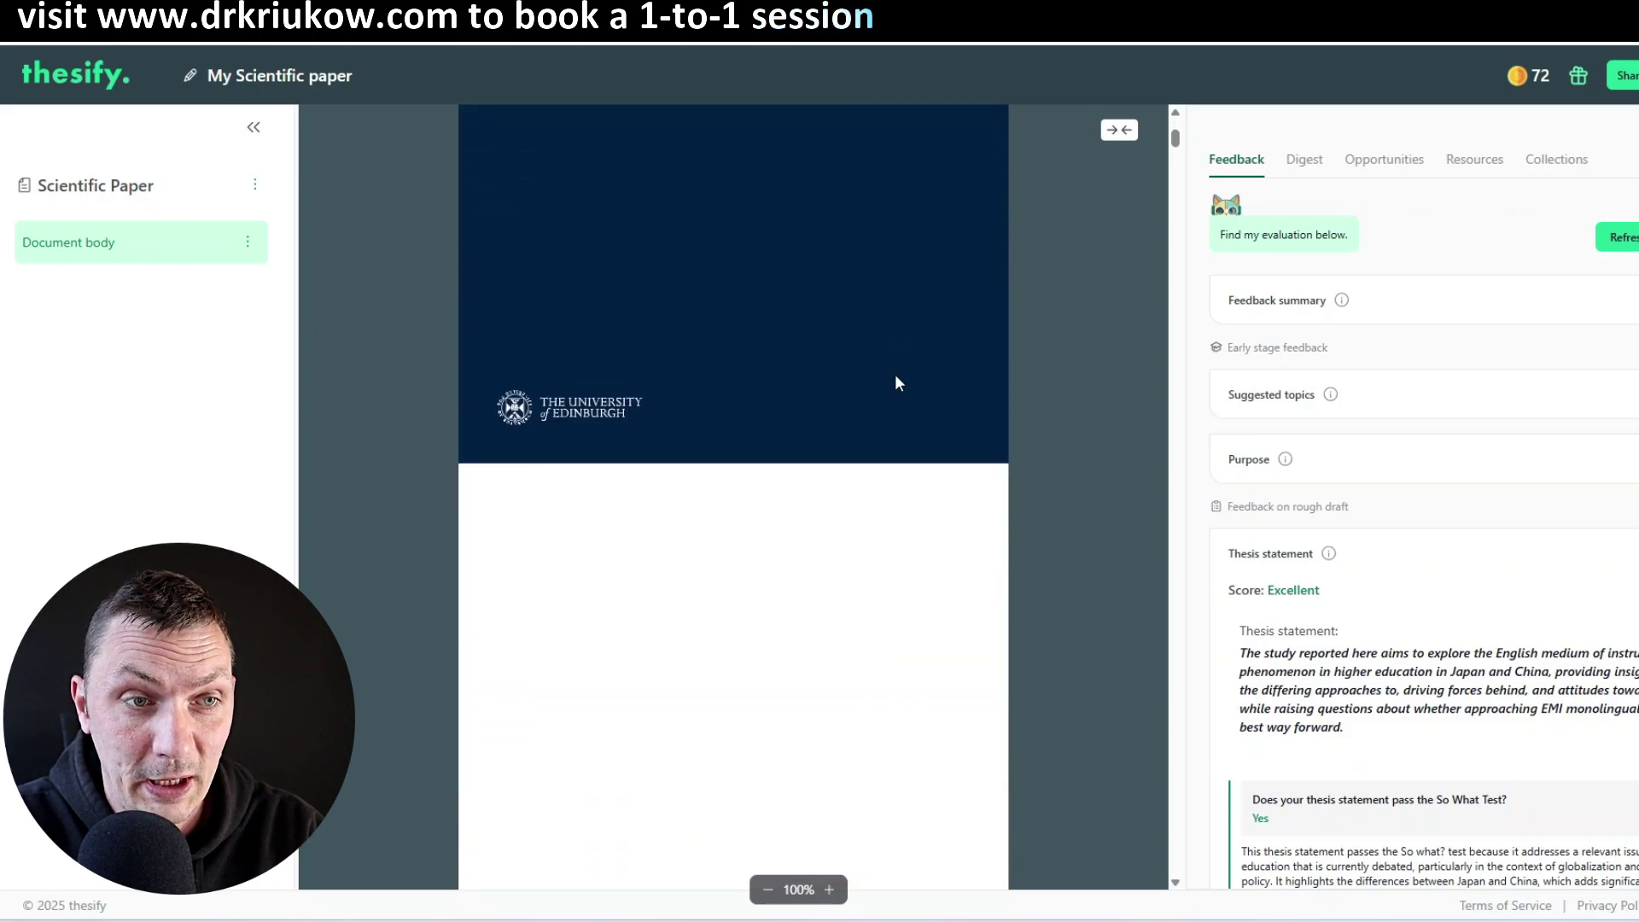
scroll(794, 629, "up", 8)
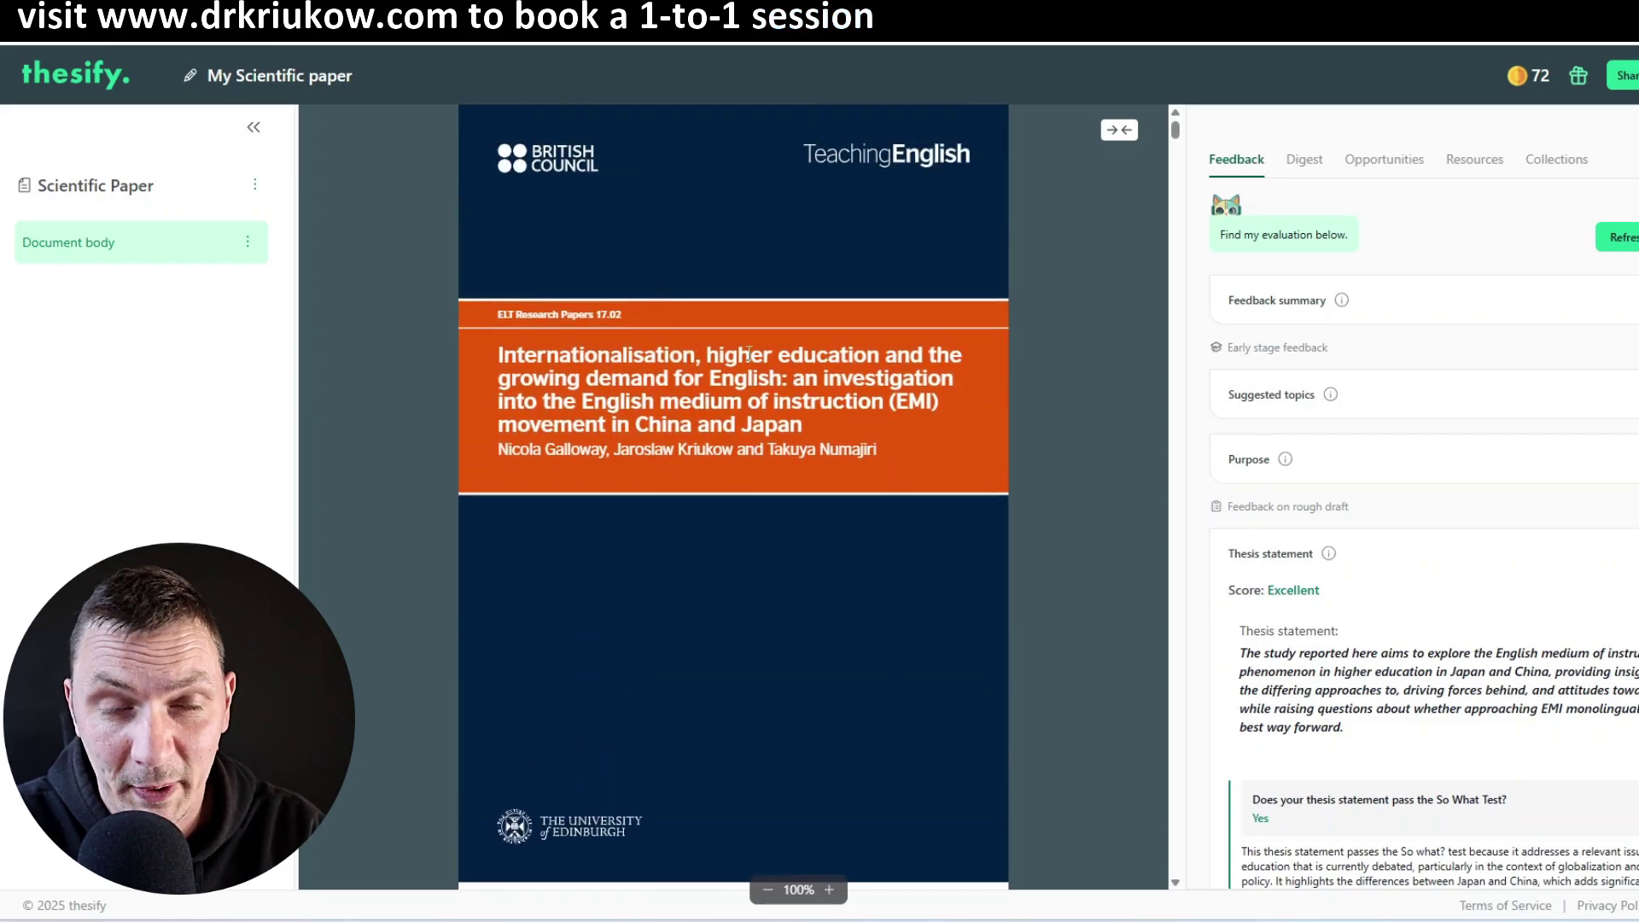
scroll(1582, 504, "down", 5)
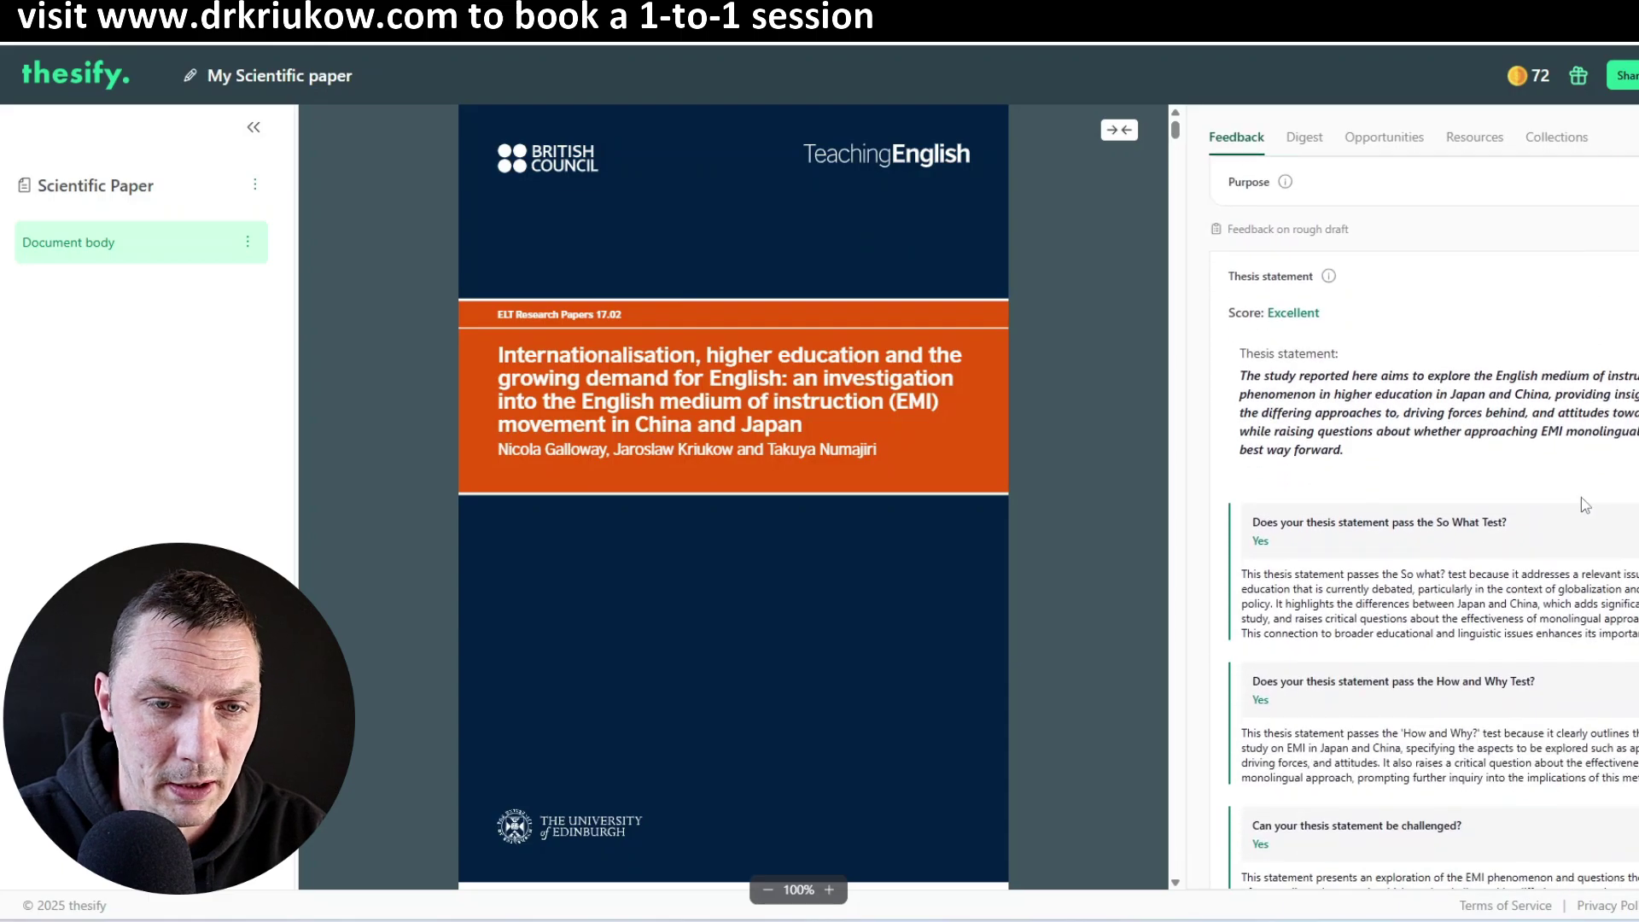
scroll(1582, 503, "down", 3)
scroll(1562, 487, "up", 8)
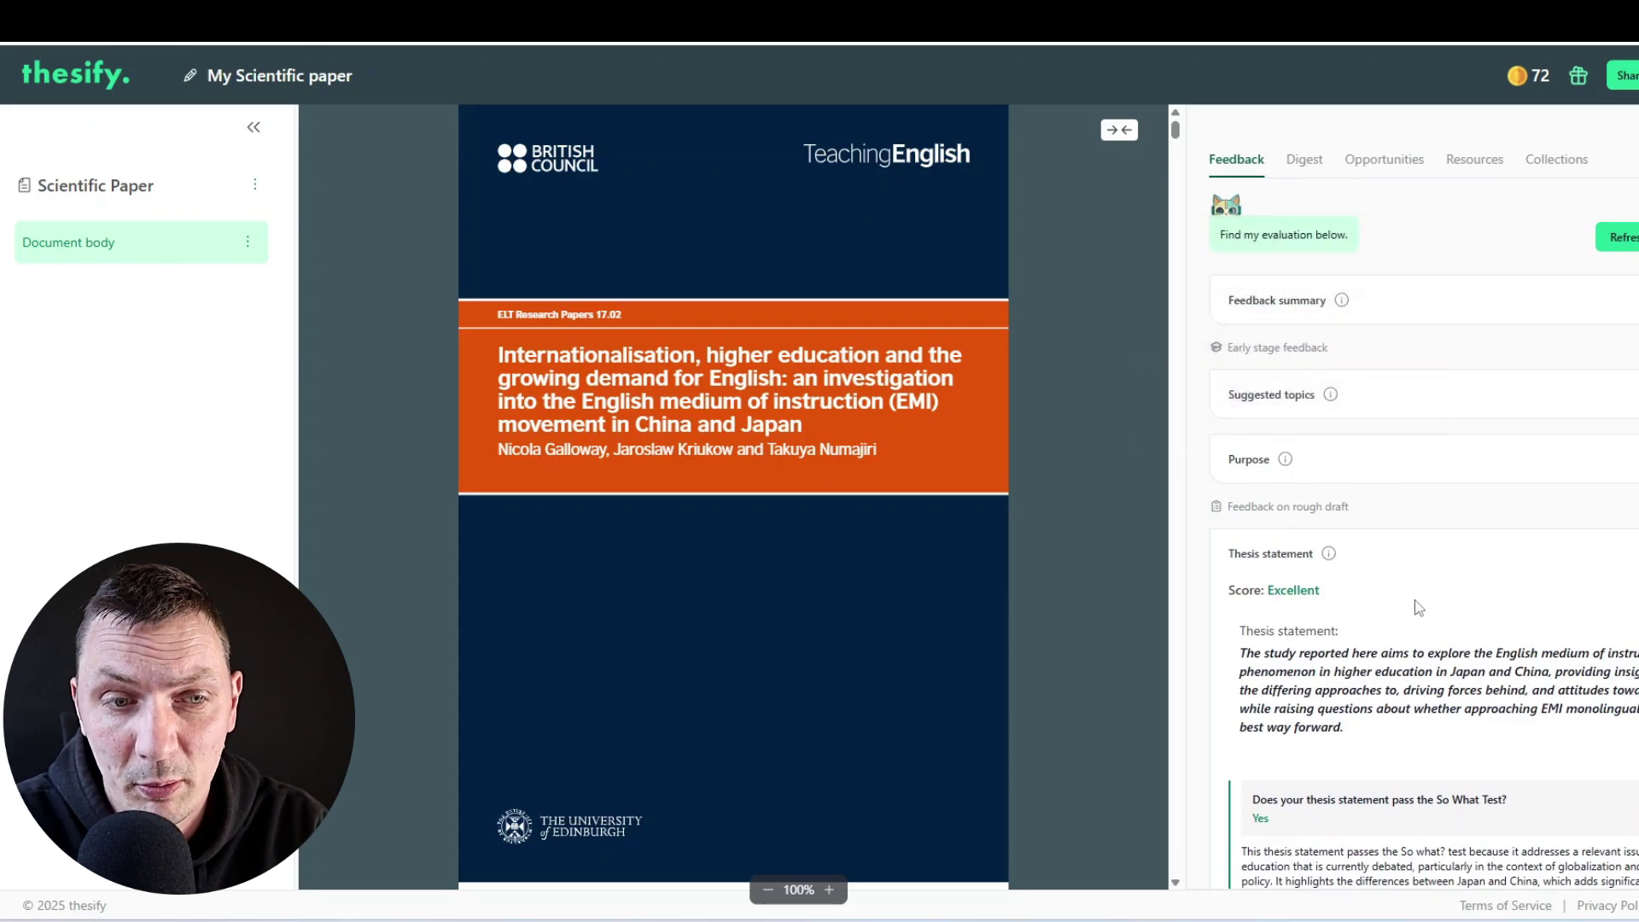
scroll(1323, 554, "down", 1)
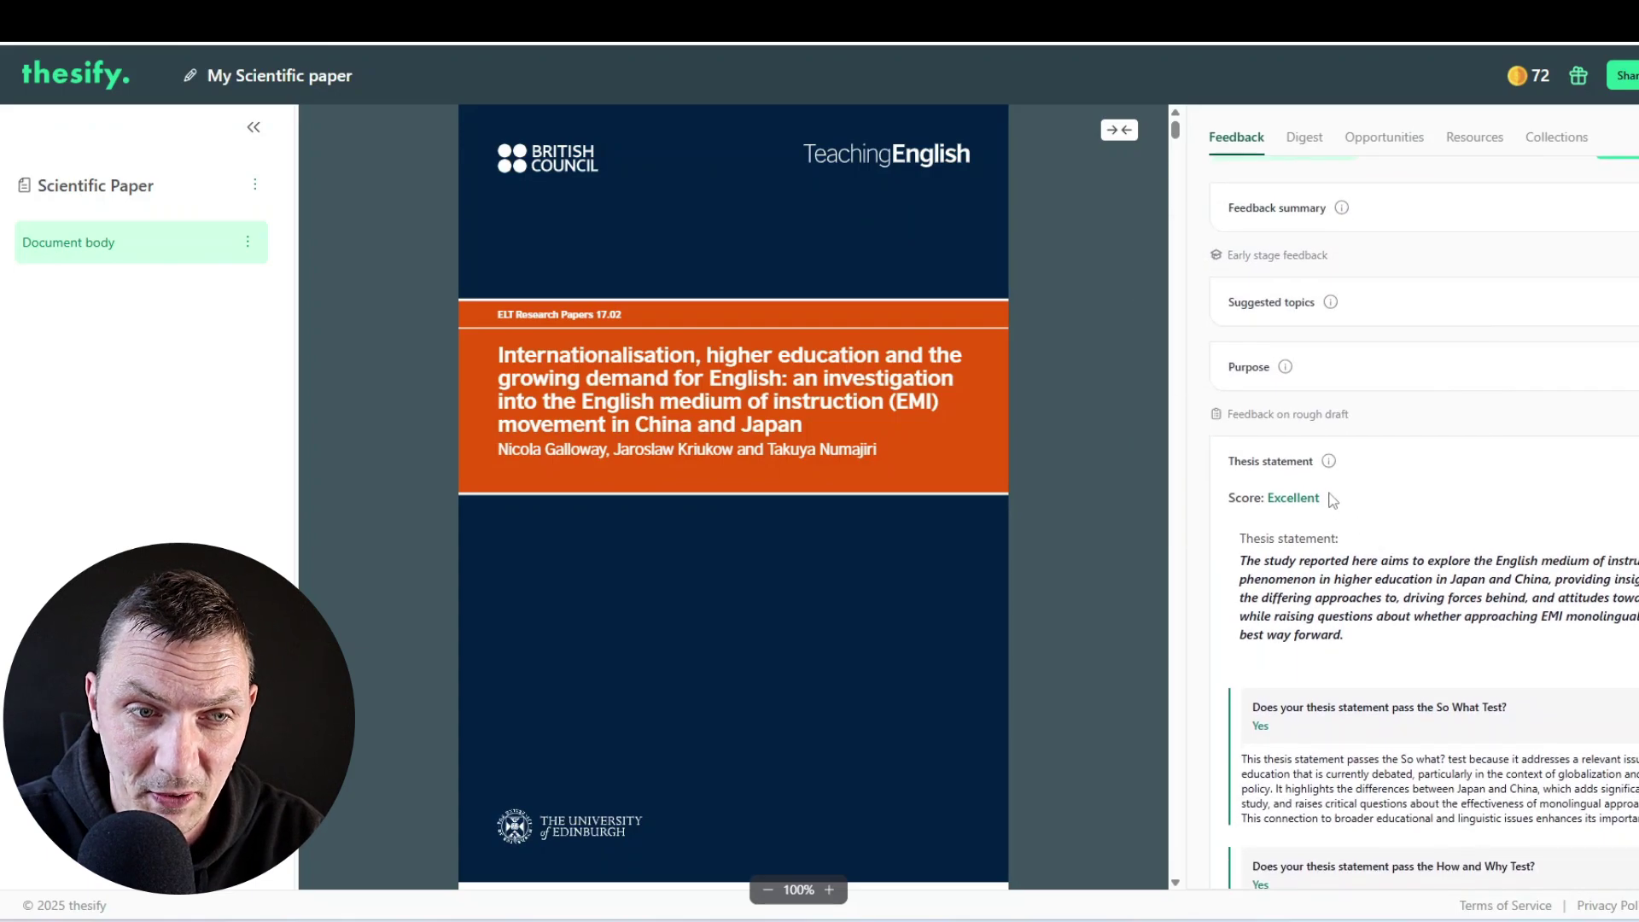
mouse_move(1330, 376)
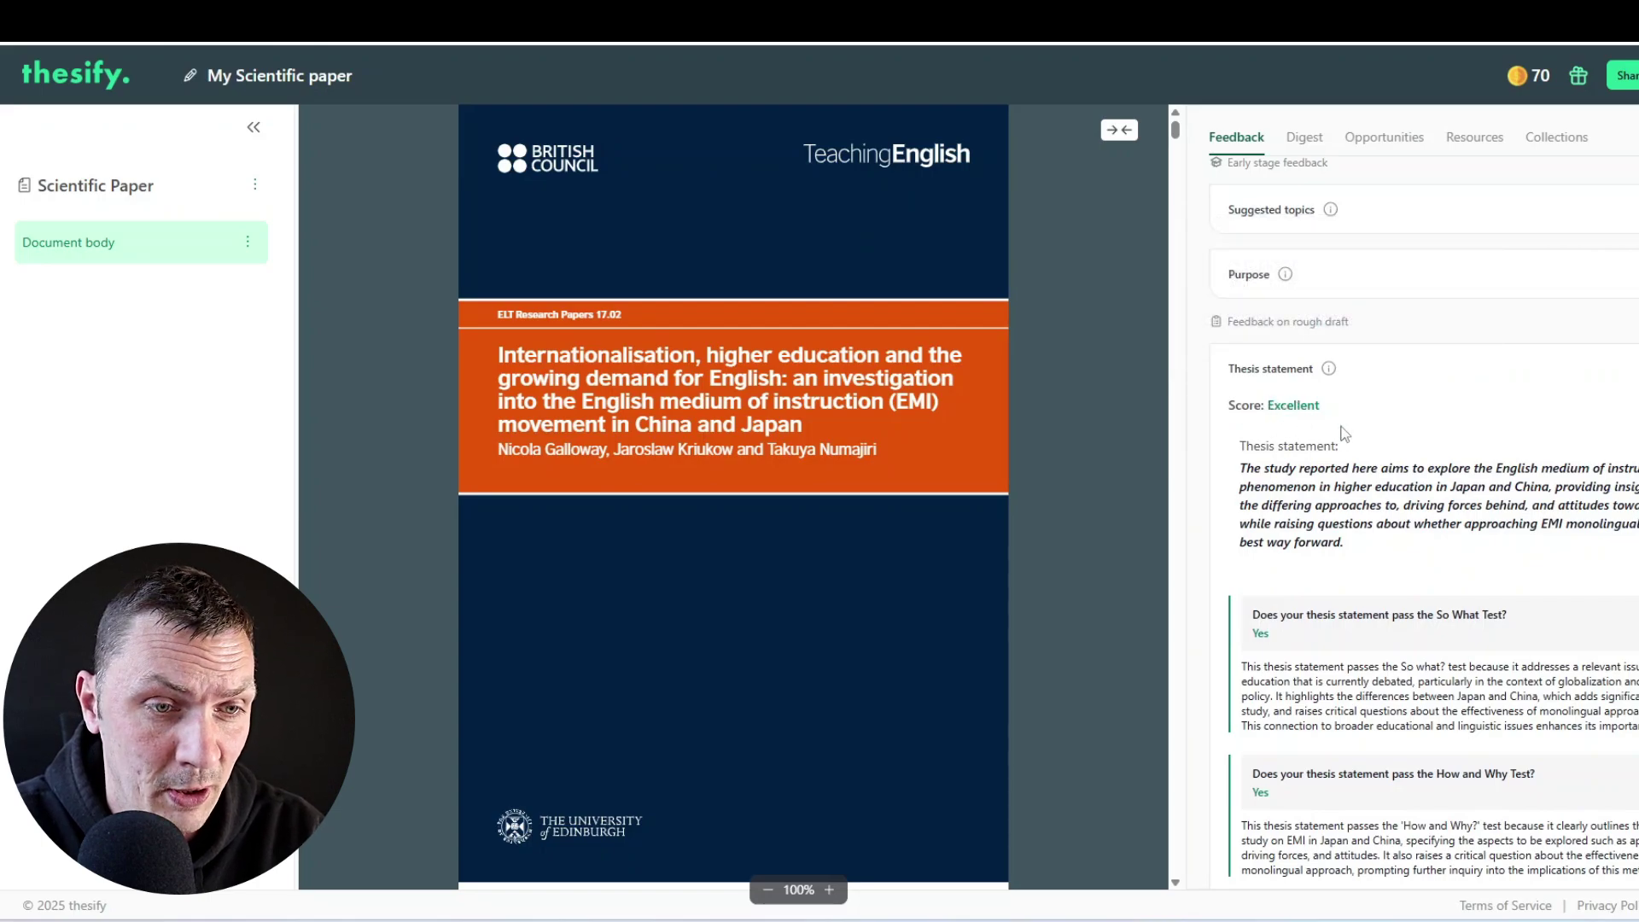
scroll(1280, 410, "down", 1)
left_click_drag(1264, 379, 1396, 425)
left_click(1451, 439)
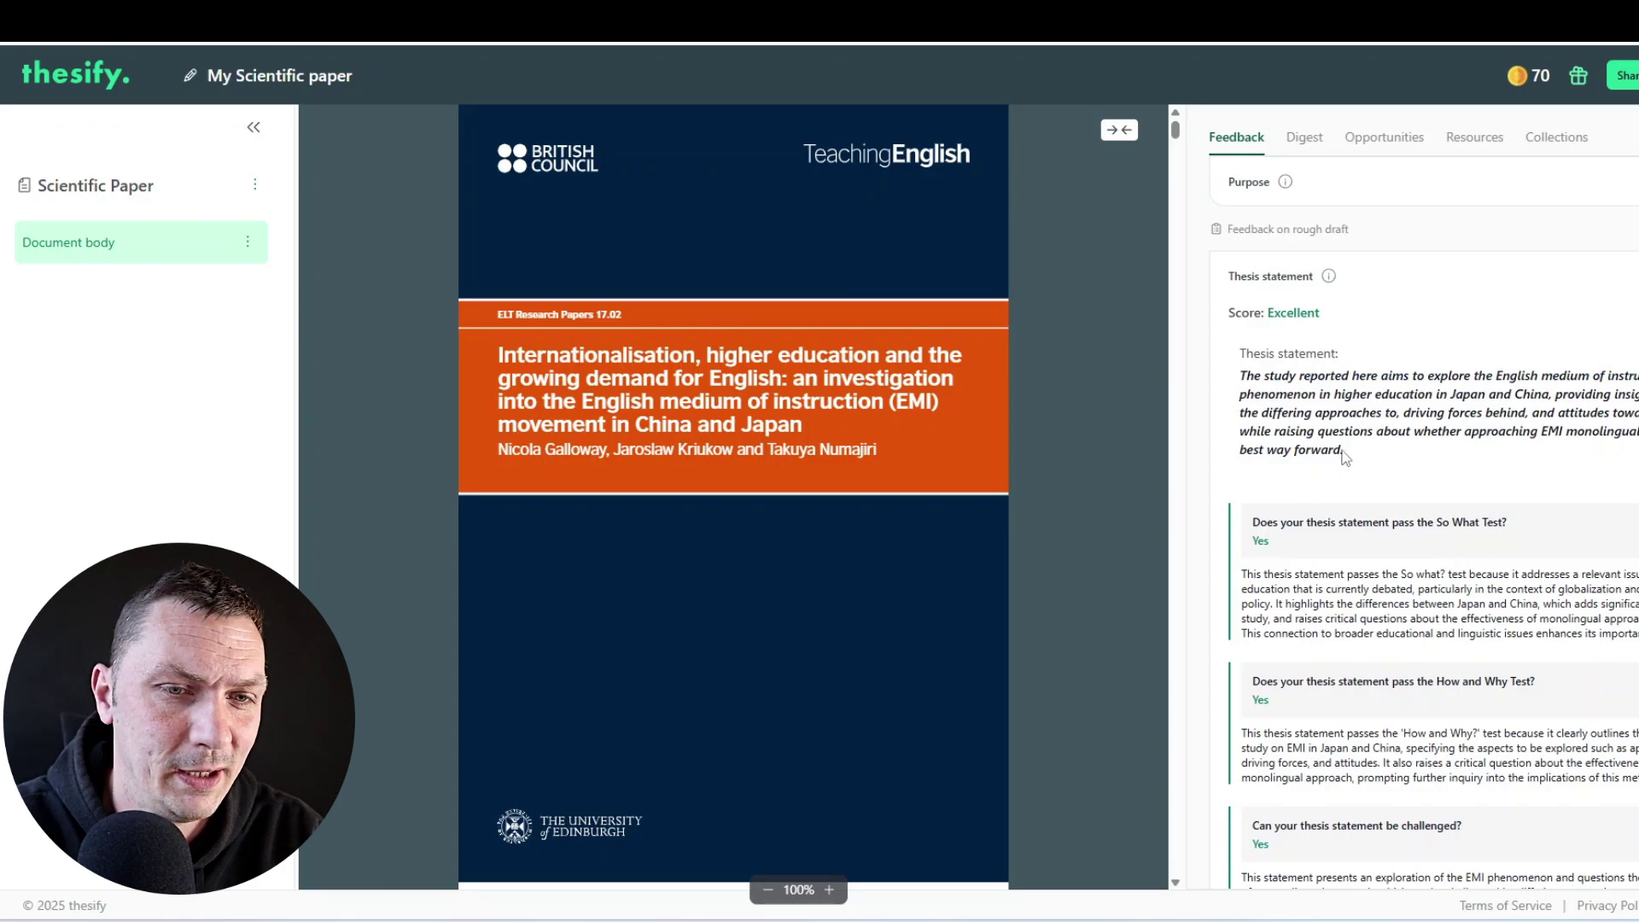
scroll(1343, 501, "down", 3)
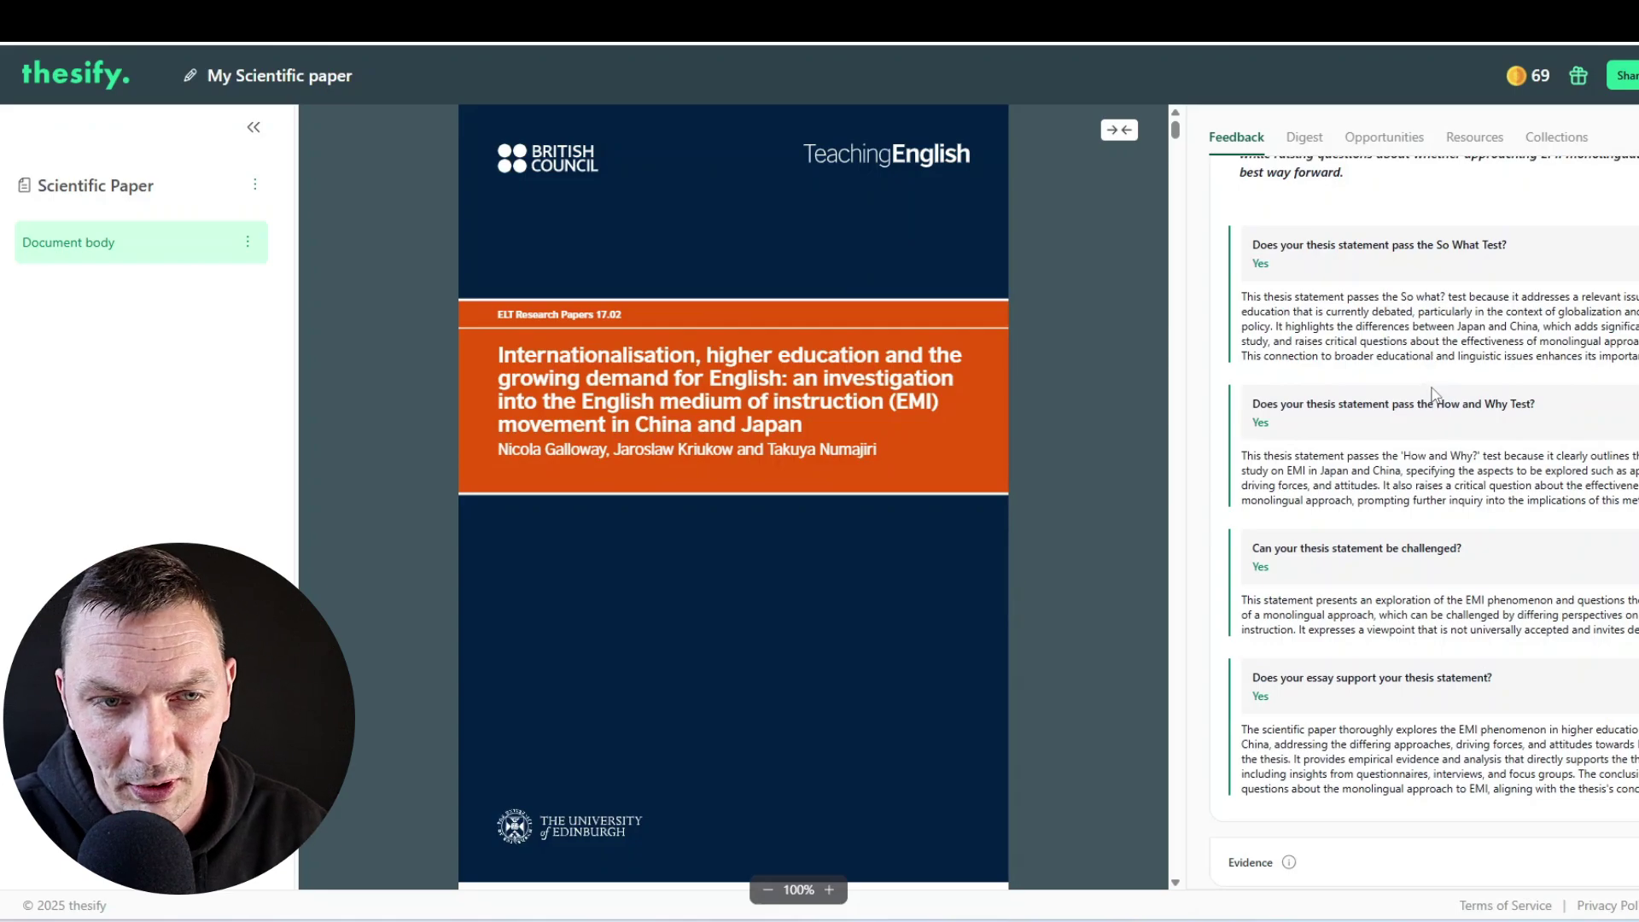
scroll(1428, 375, "down", 1)
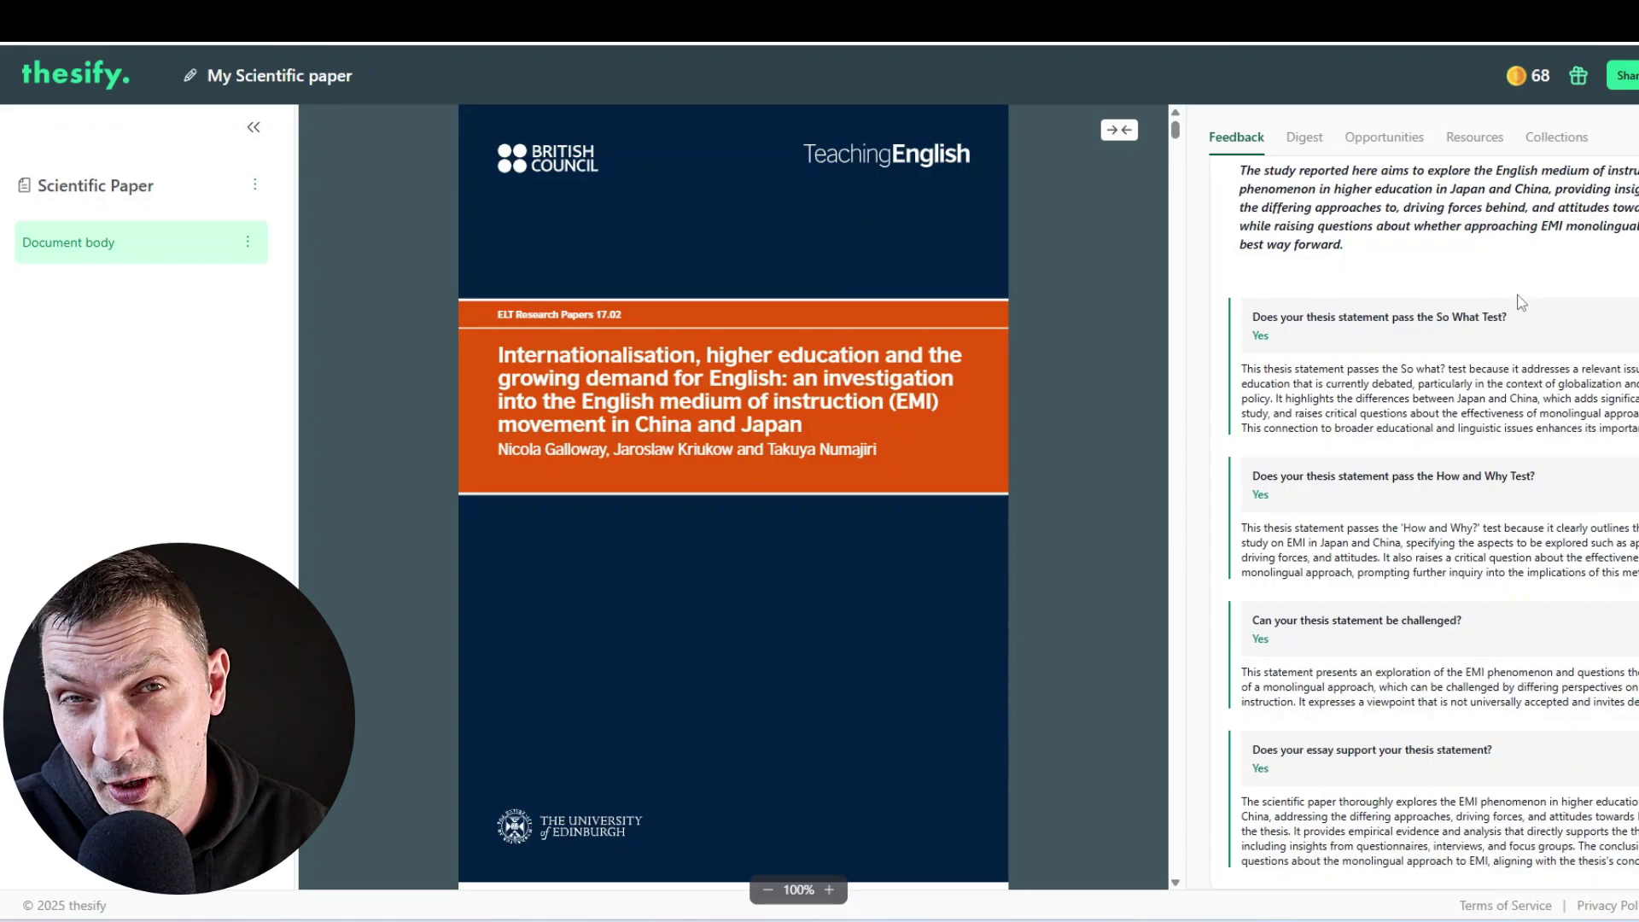
scroll(1556, 382, "down", 1)
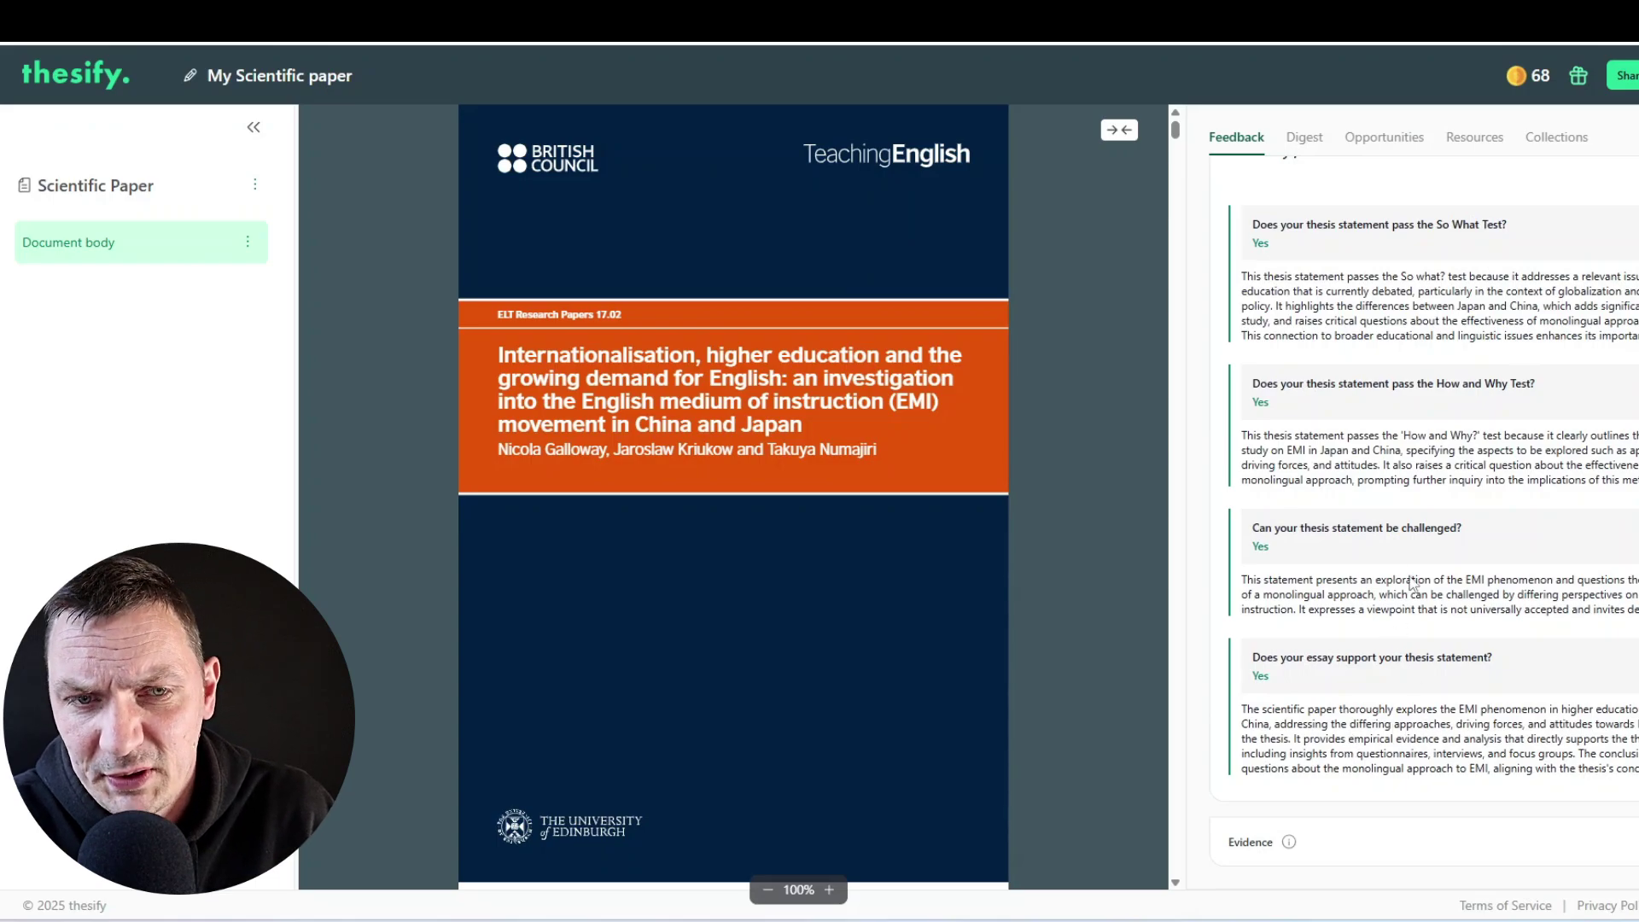
left_click_drag(1329, 277, 1481, 475)
left_click(1530, 492)
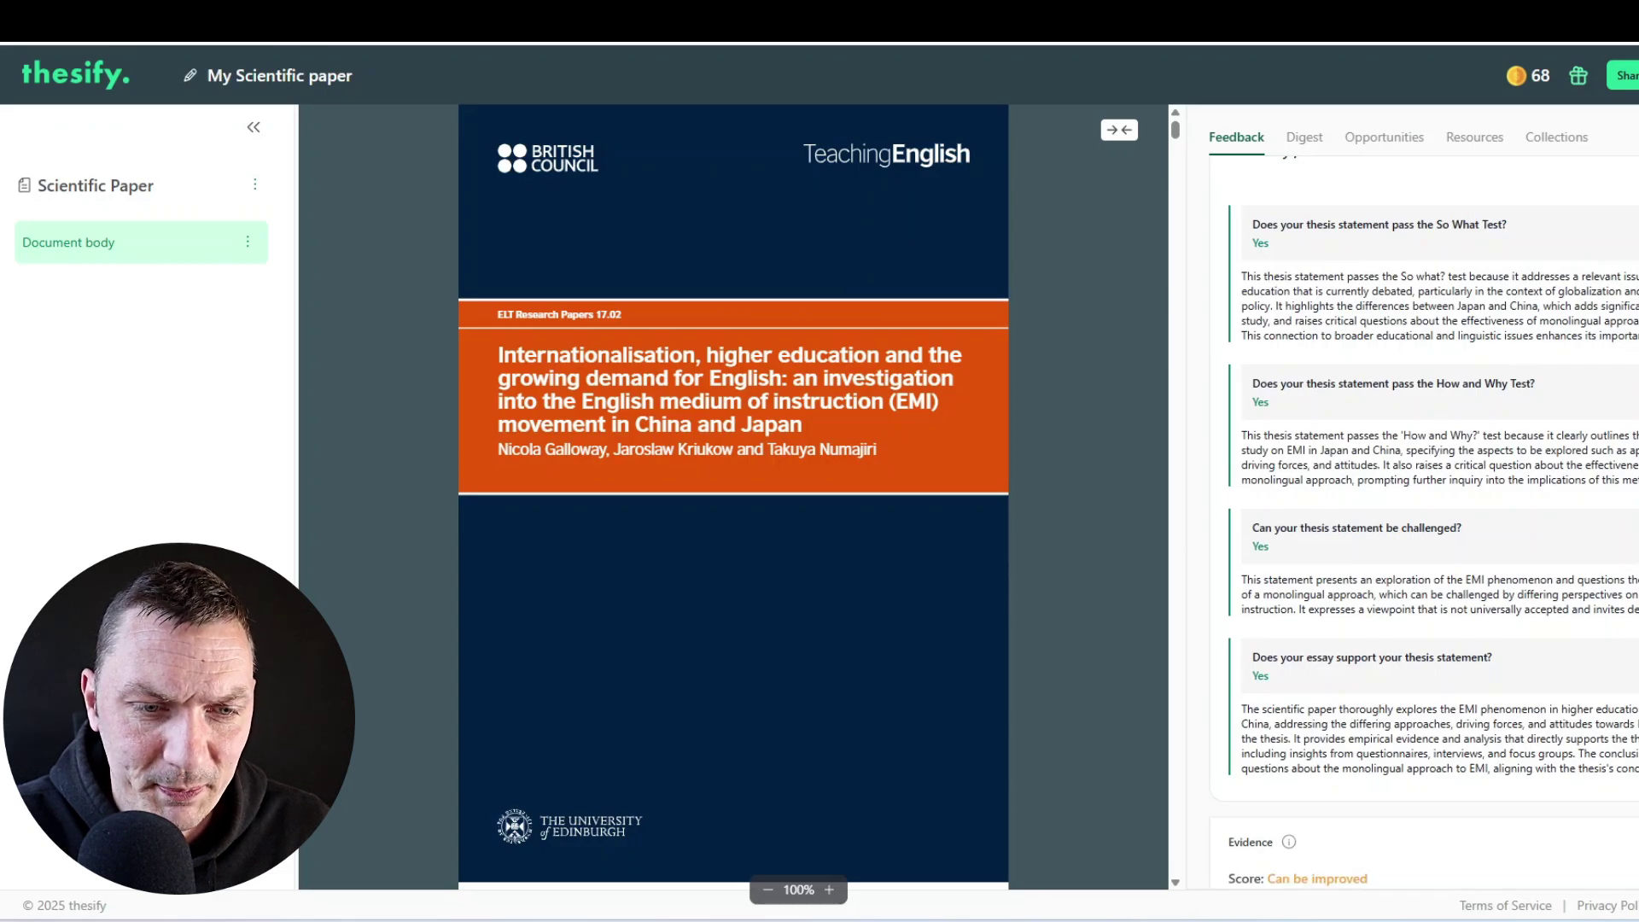
Highlight where the thesis statement was found and the sentences describing the main evidence
scroll(1463, 461, "down", 5)
scroll(1342, 446, "down", 1)
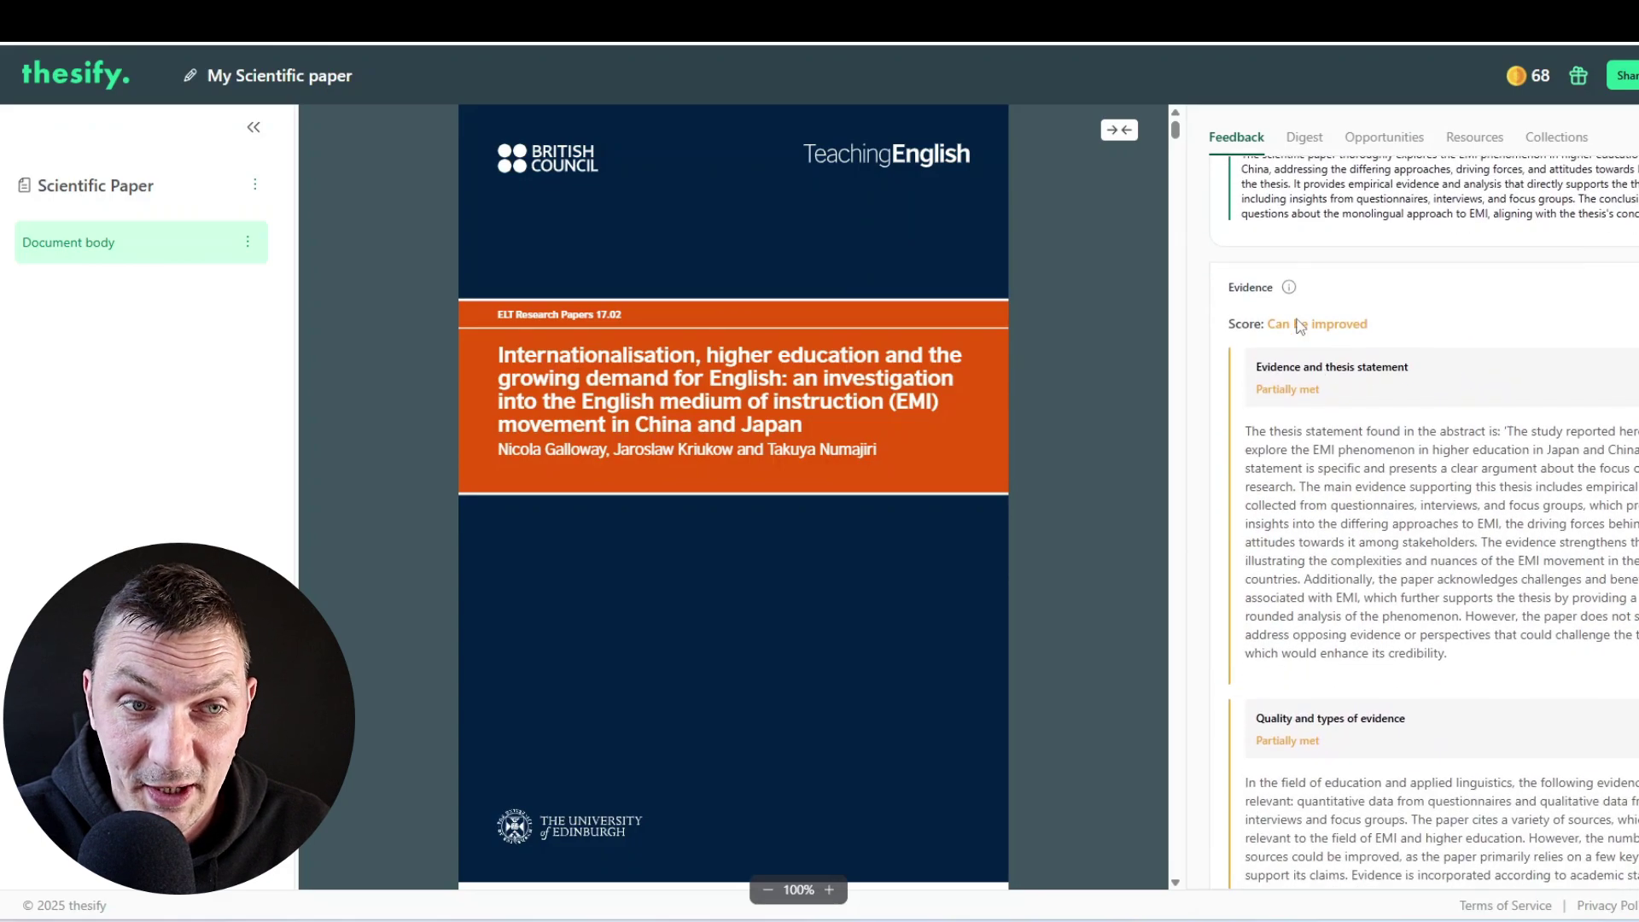
mouse_move(1289, 291)
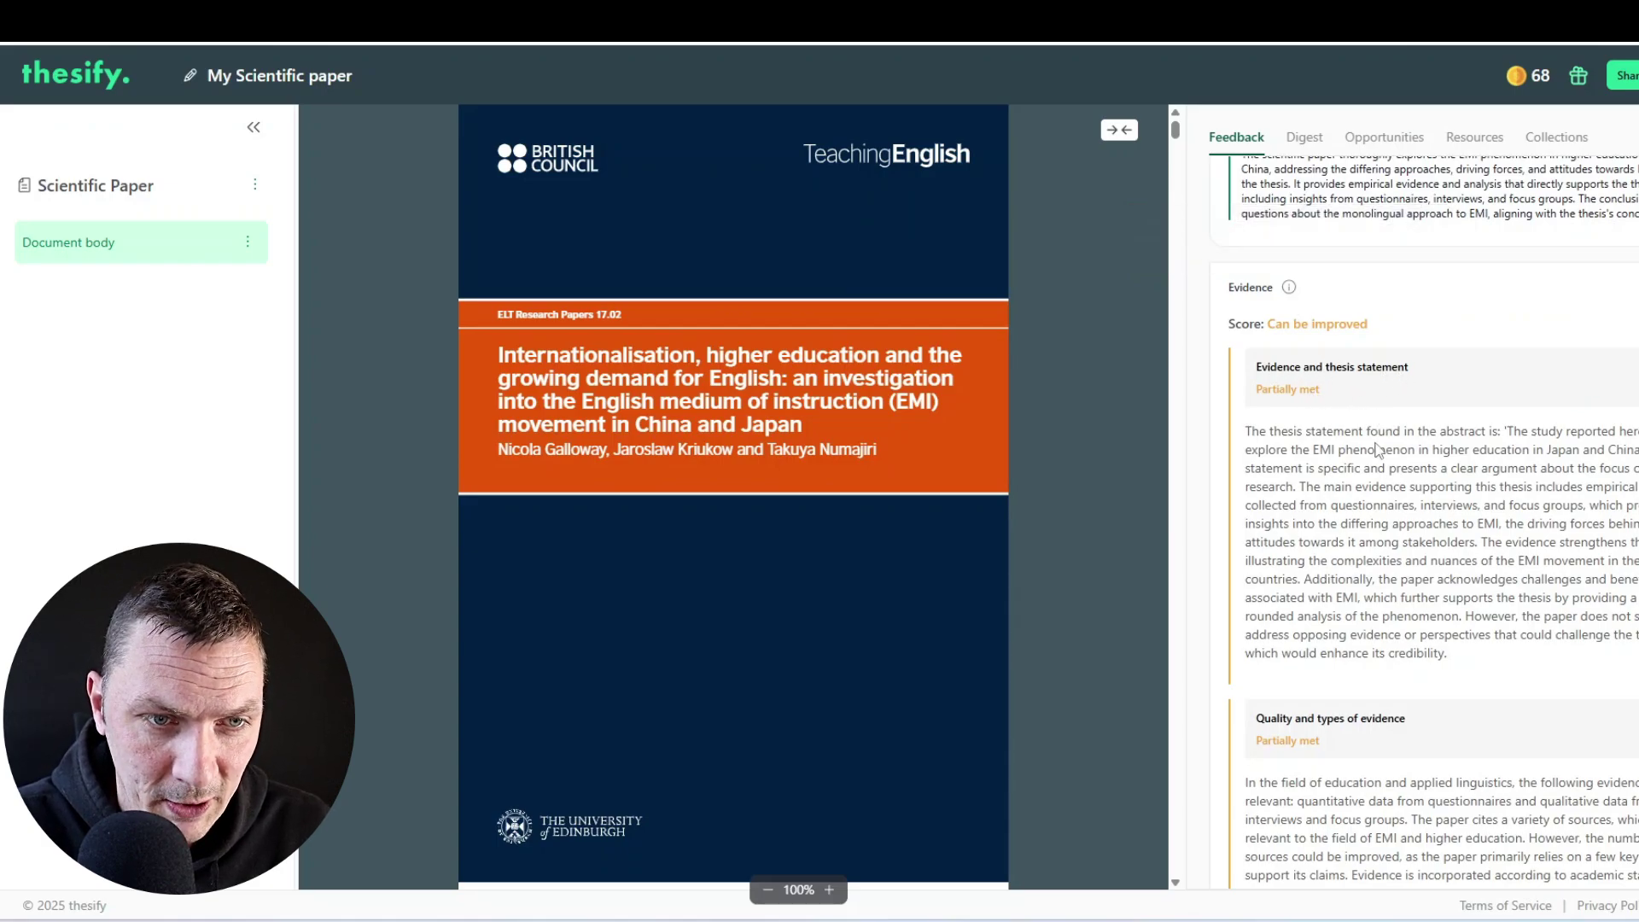
left_click_drag(1370, 431, 1634, 450)
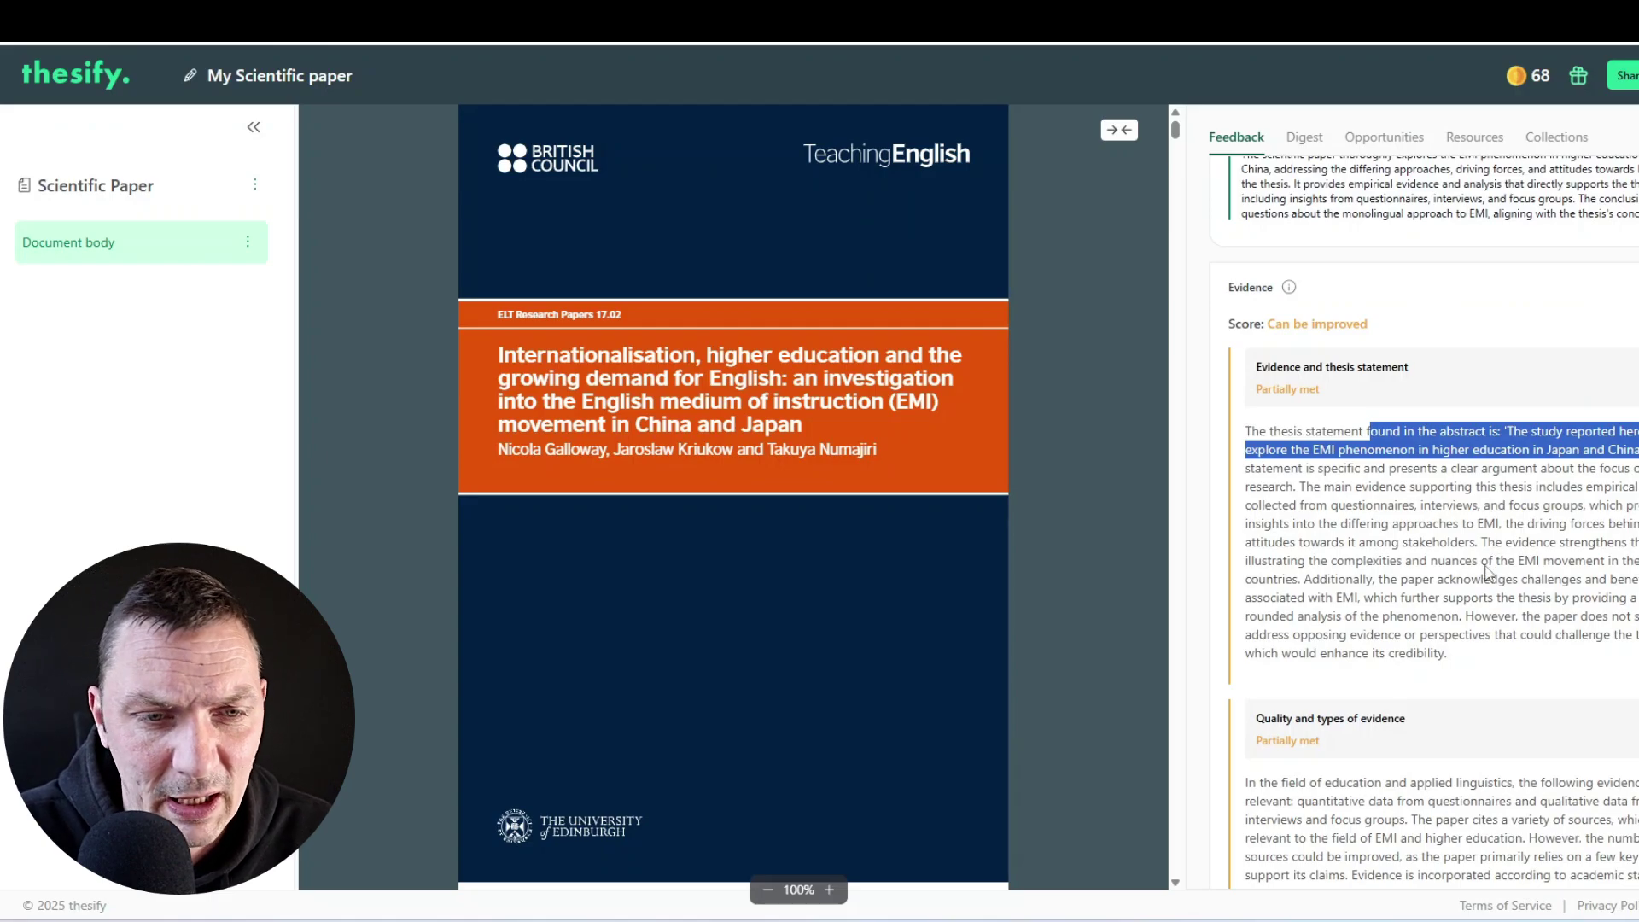
left_click_drag(1324, 487, 1443, 597)
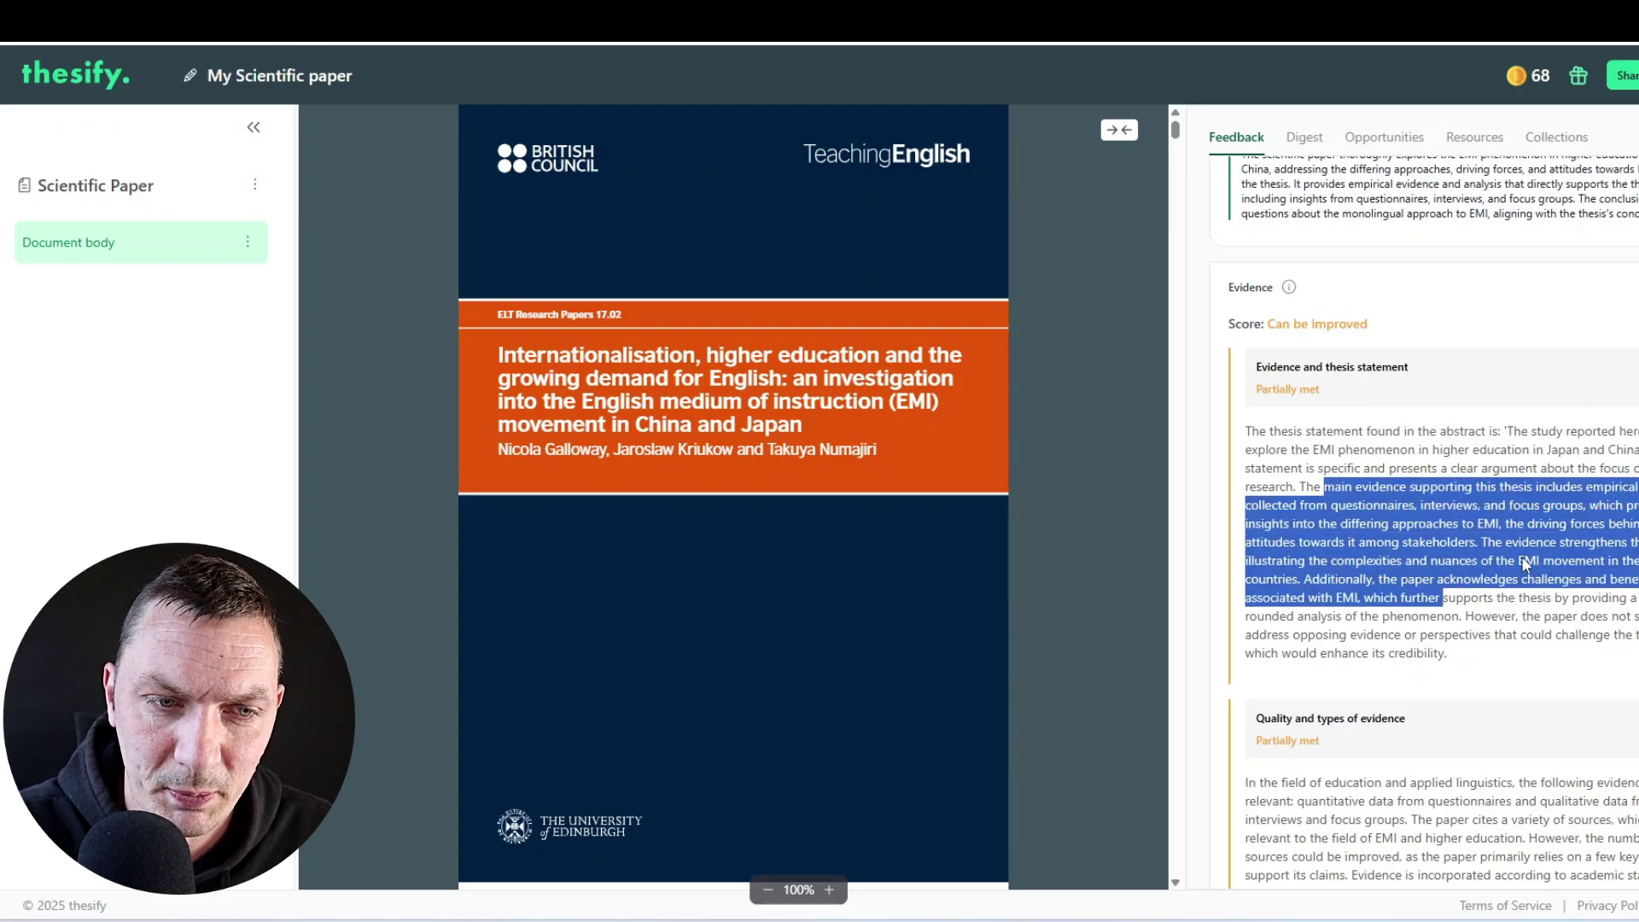
Review the Partially met evidence-quality rating and the remark that sources could be improved
scroll(1528, 572, "down", 1)
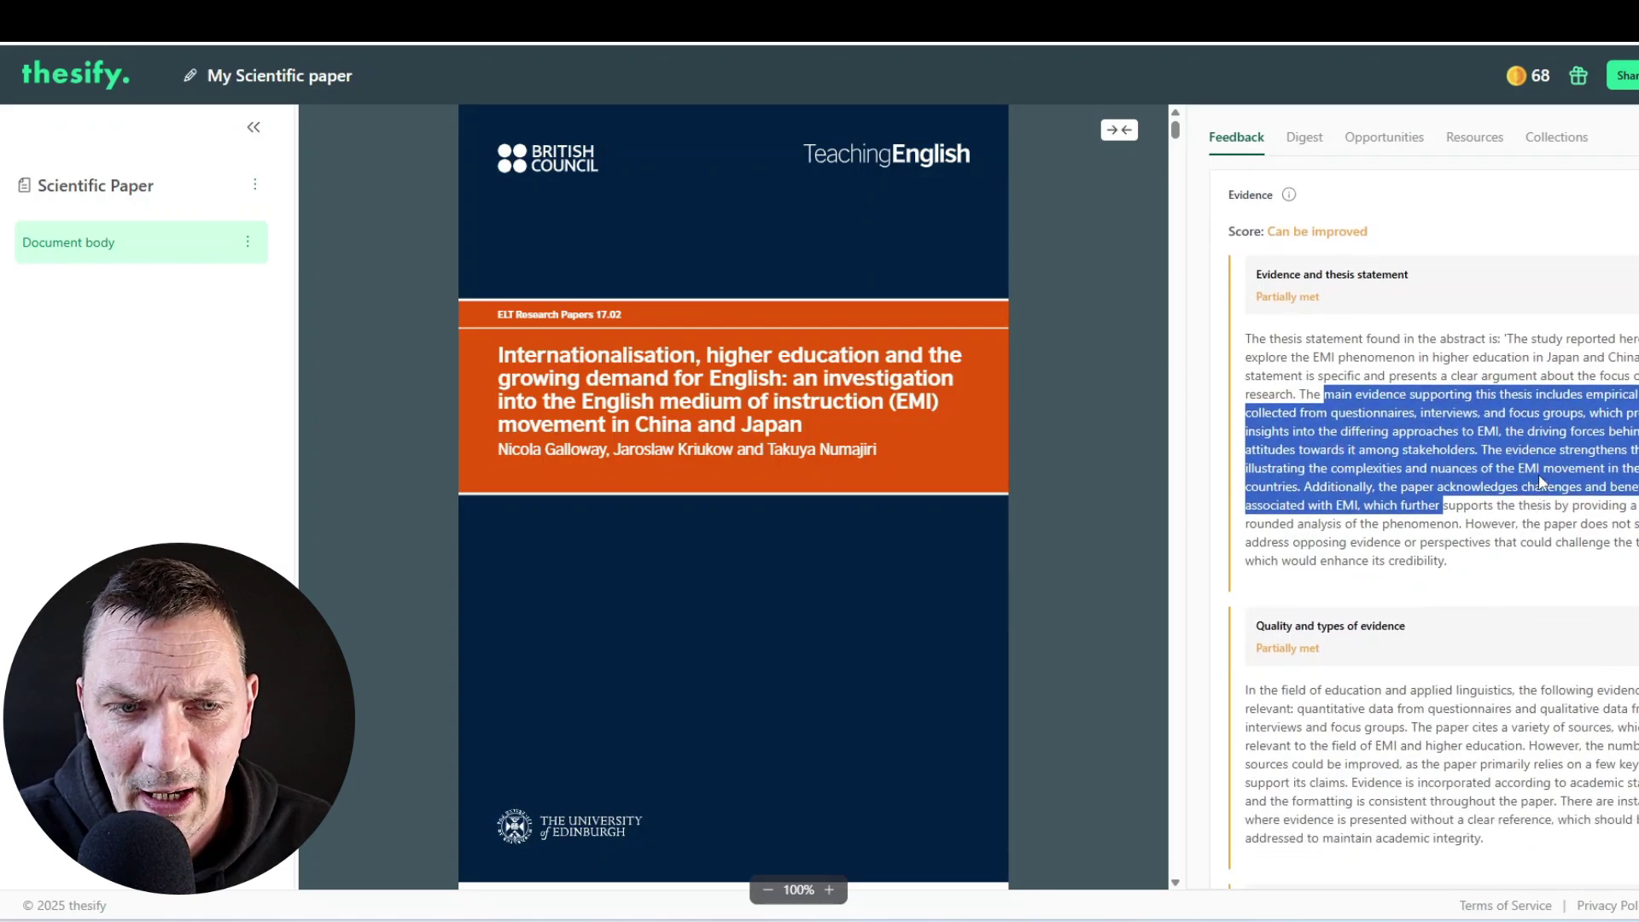
scroll(1518, 477, "down", 1)
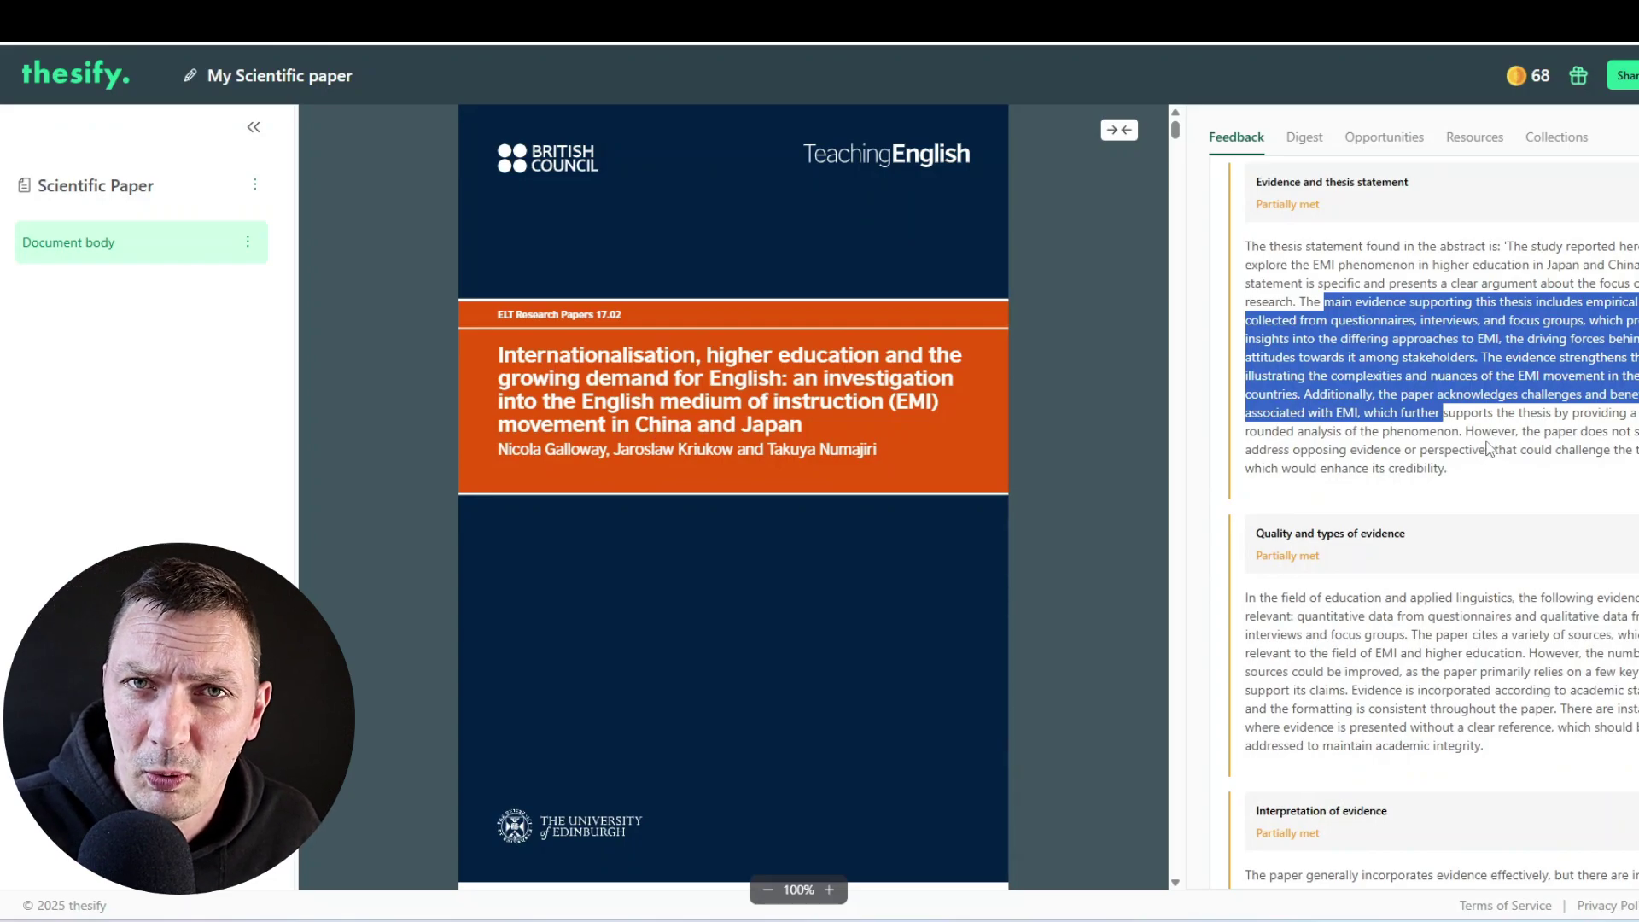
scroll(1459, 476, "down", 1)
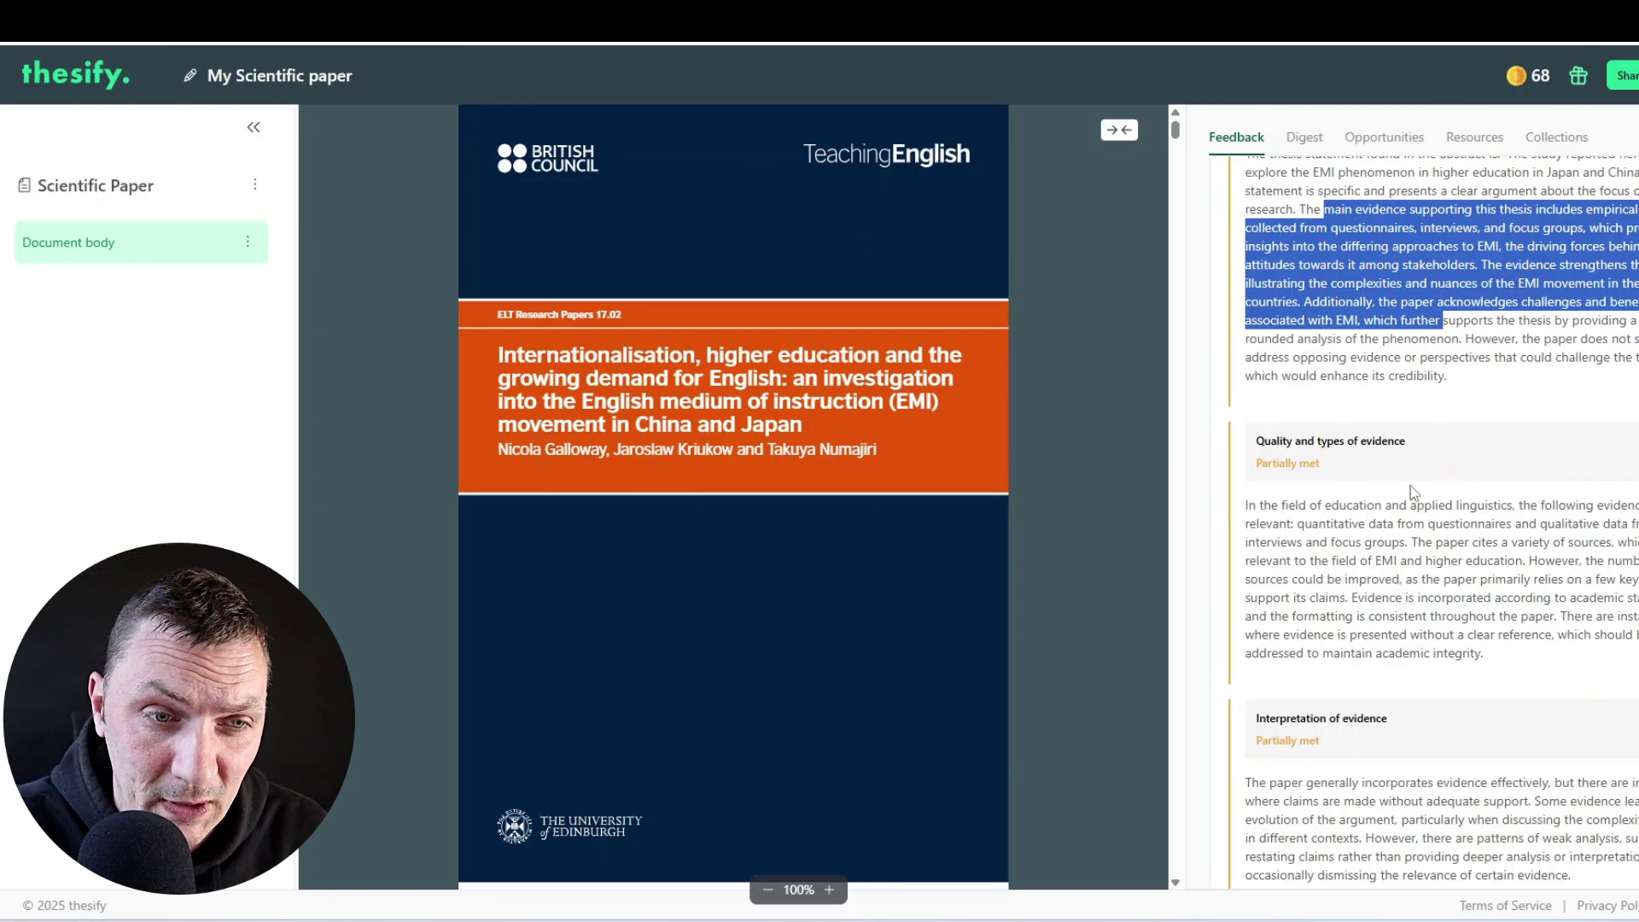
scroll(1413, 495, "down", 1)
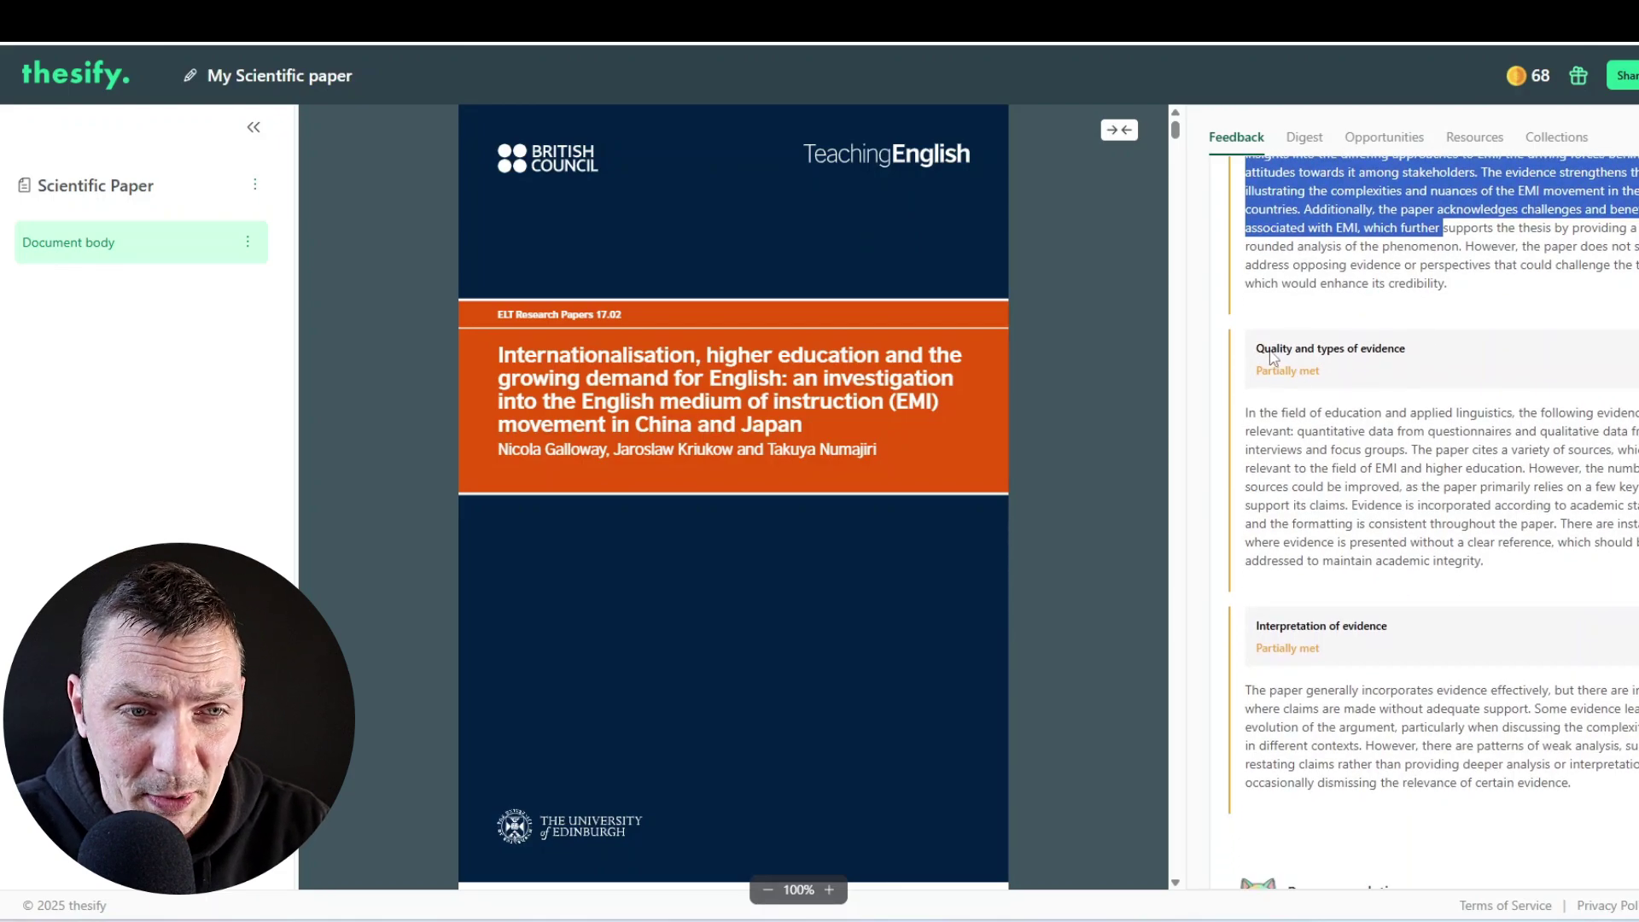
left_click_drag(1256, 370, 1321, 372)
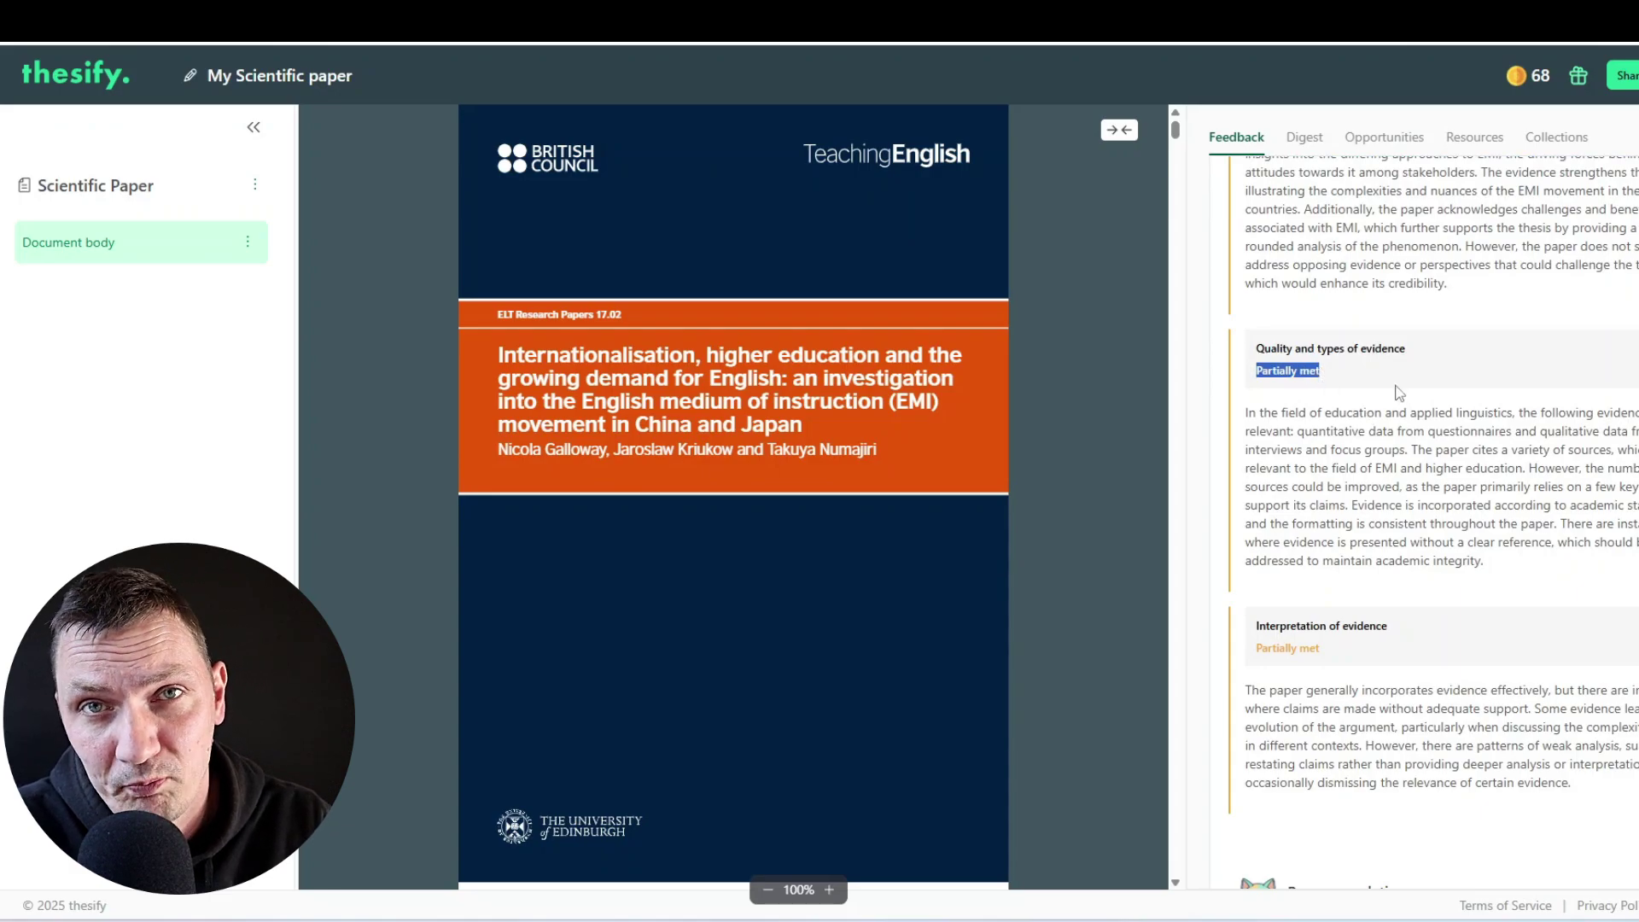
left_click_drag(1537, 469, 1348, 506)
left_click(1456, 512)
Read the interpretation of evidence feedback on weak analysis patterns, then return to the top
scroll(1426, 516, "down", 3)
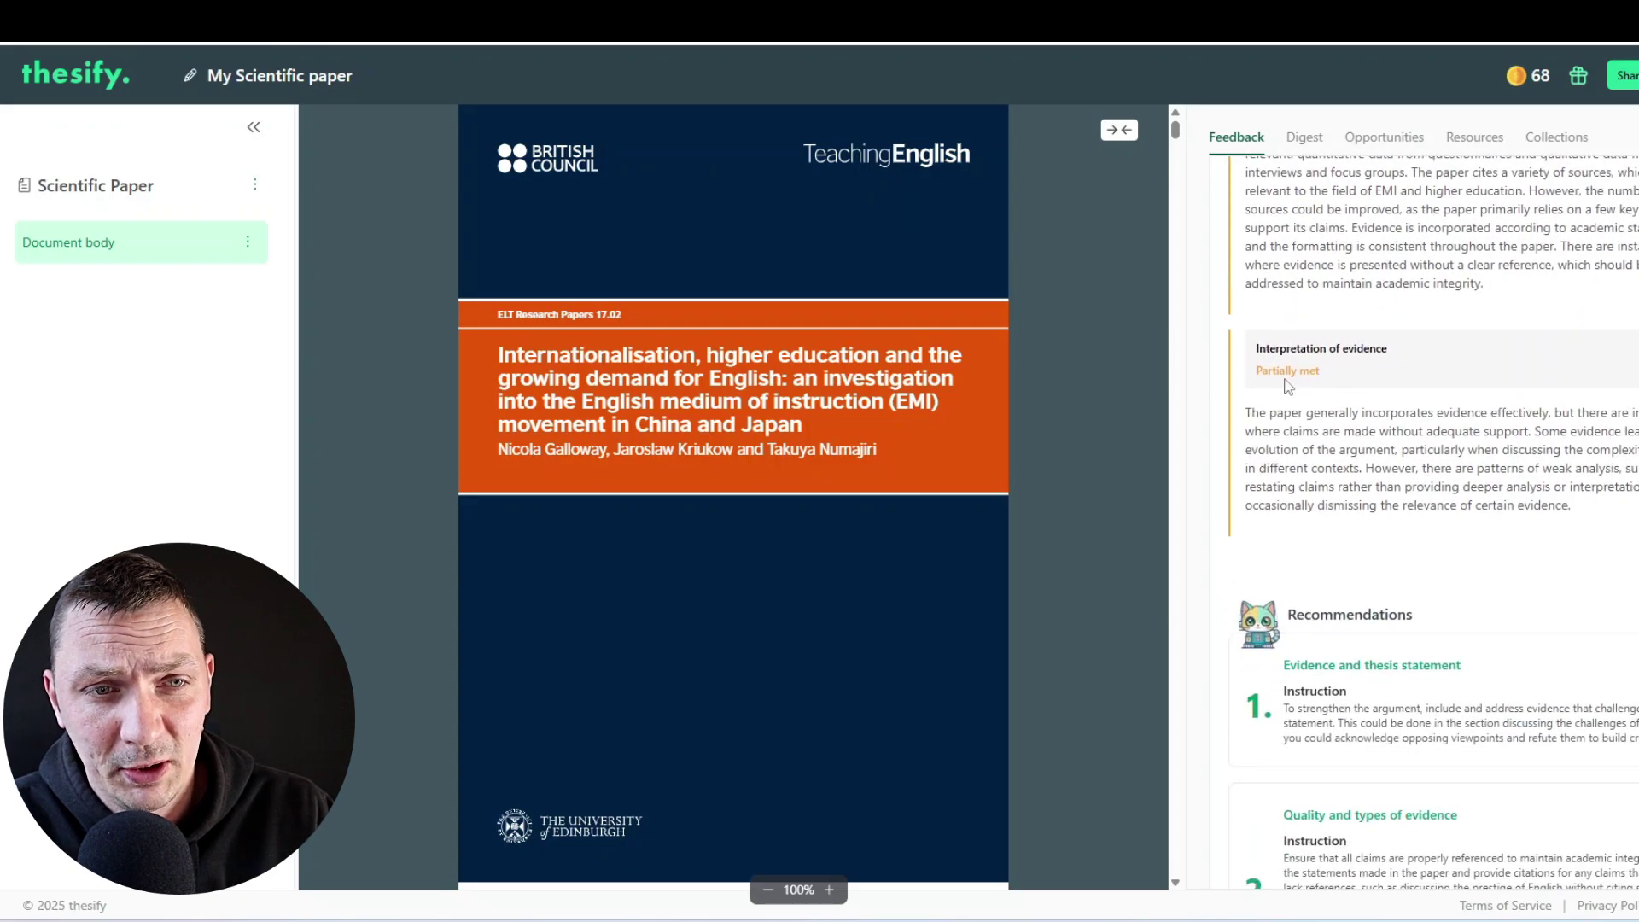
left_click_drag(1297, 417, 1466, 471)
left_click(1427, 492)
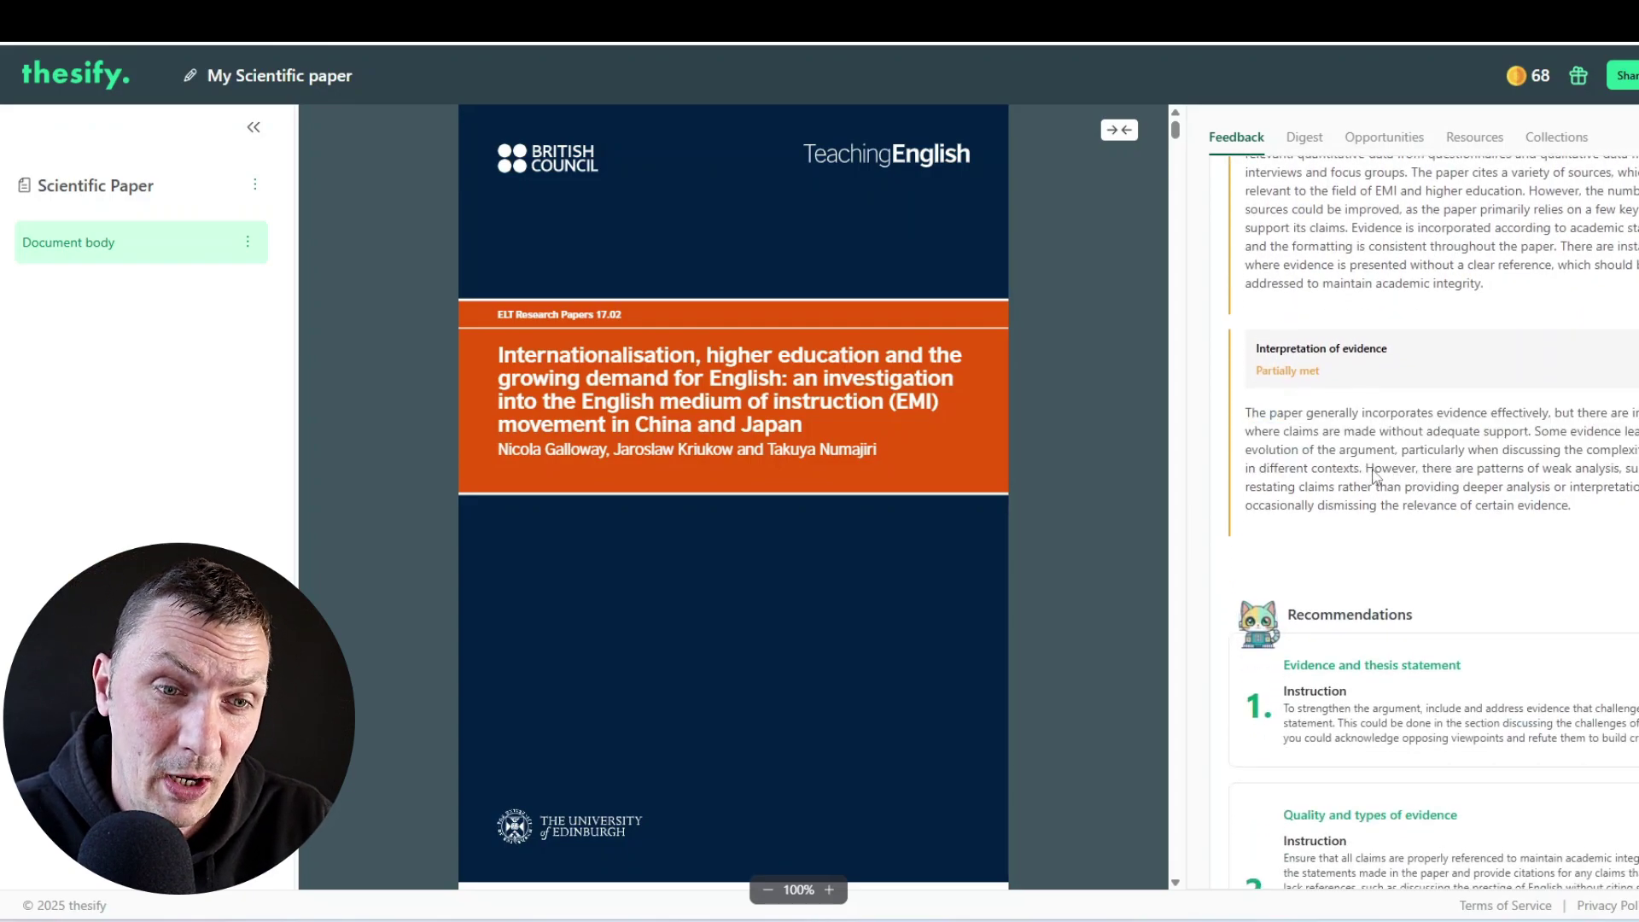
left_click_drag(1372, 475, 1613, 479)
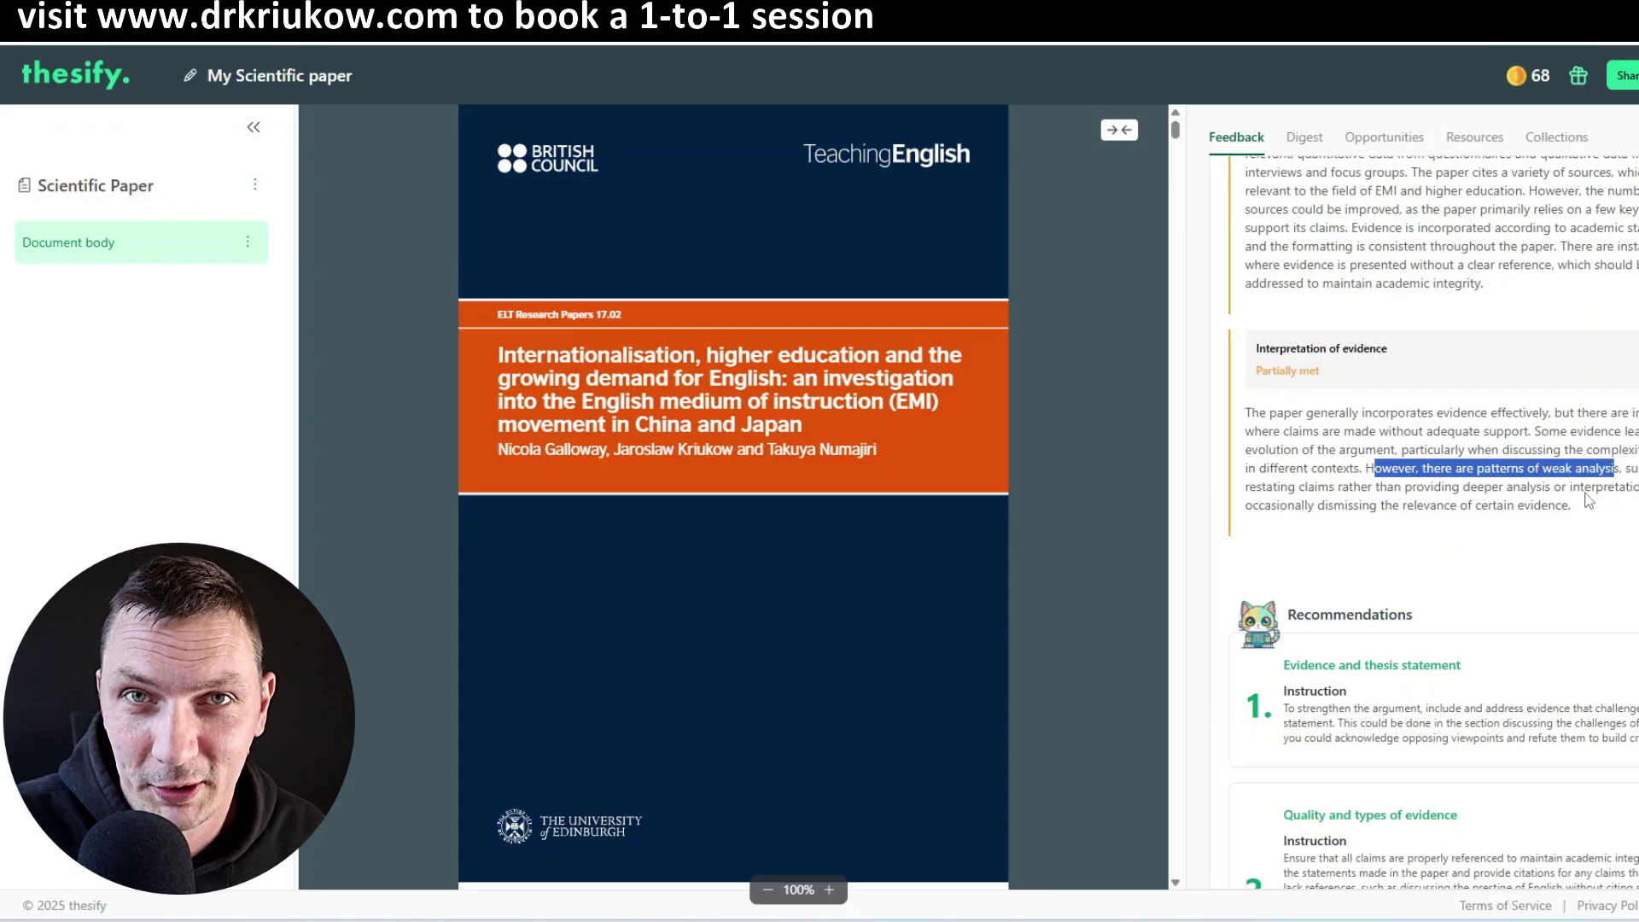
scroll(1417, 434, "down", 3)
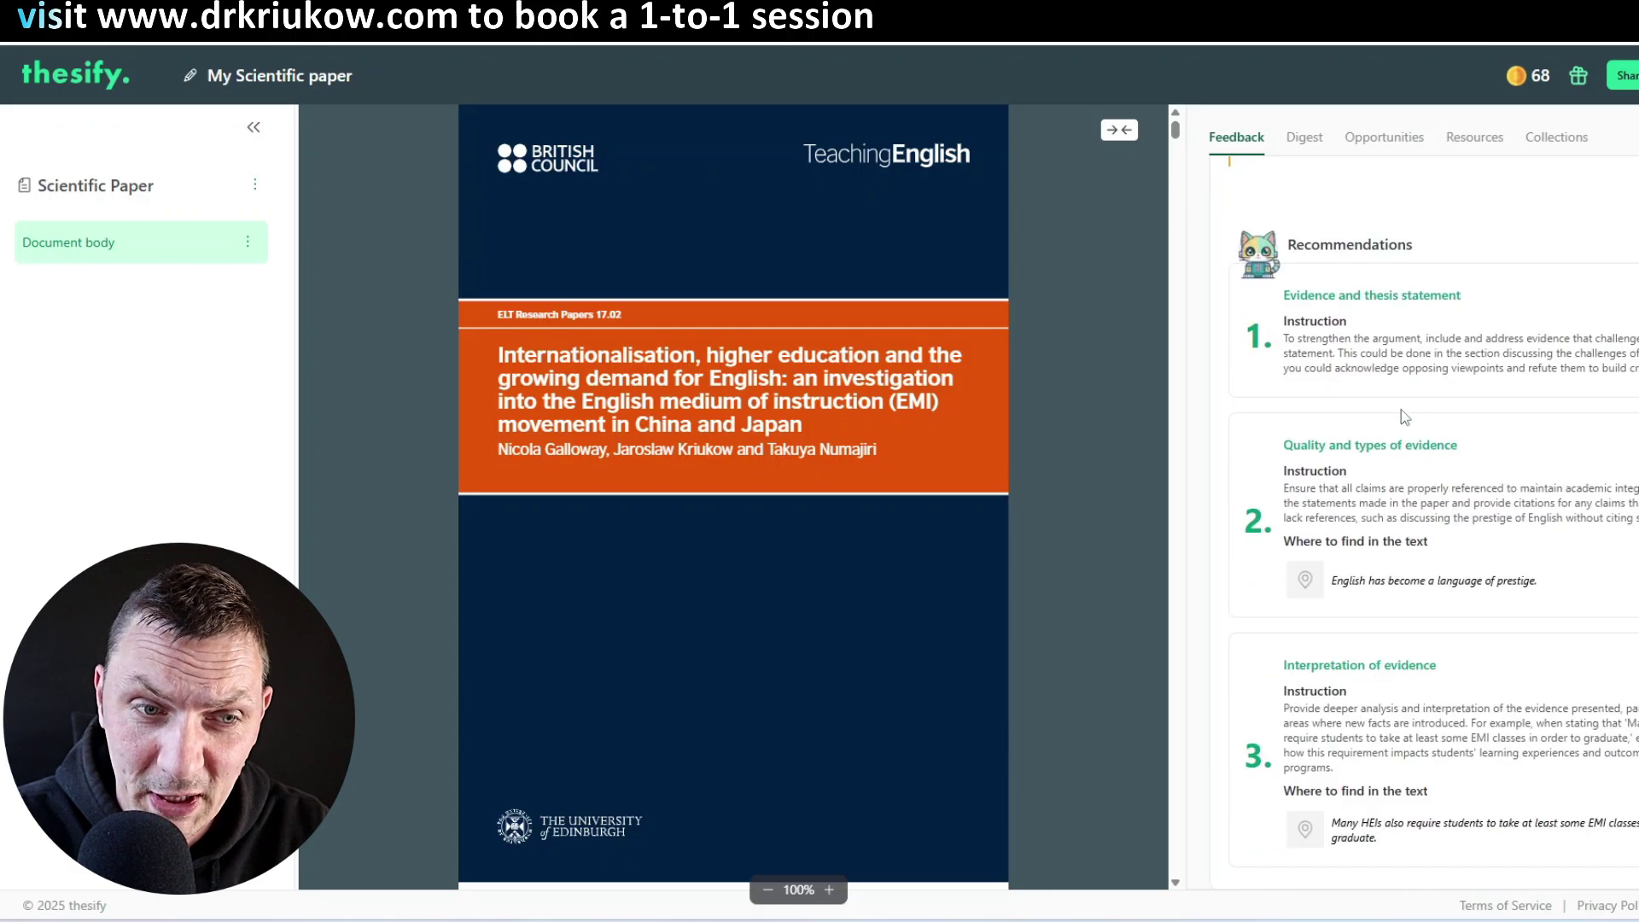
scroll(1417, 433, "up", 15)
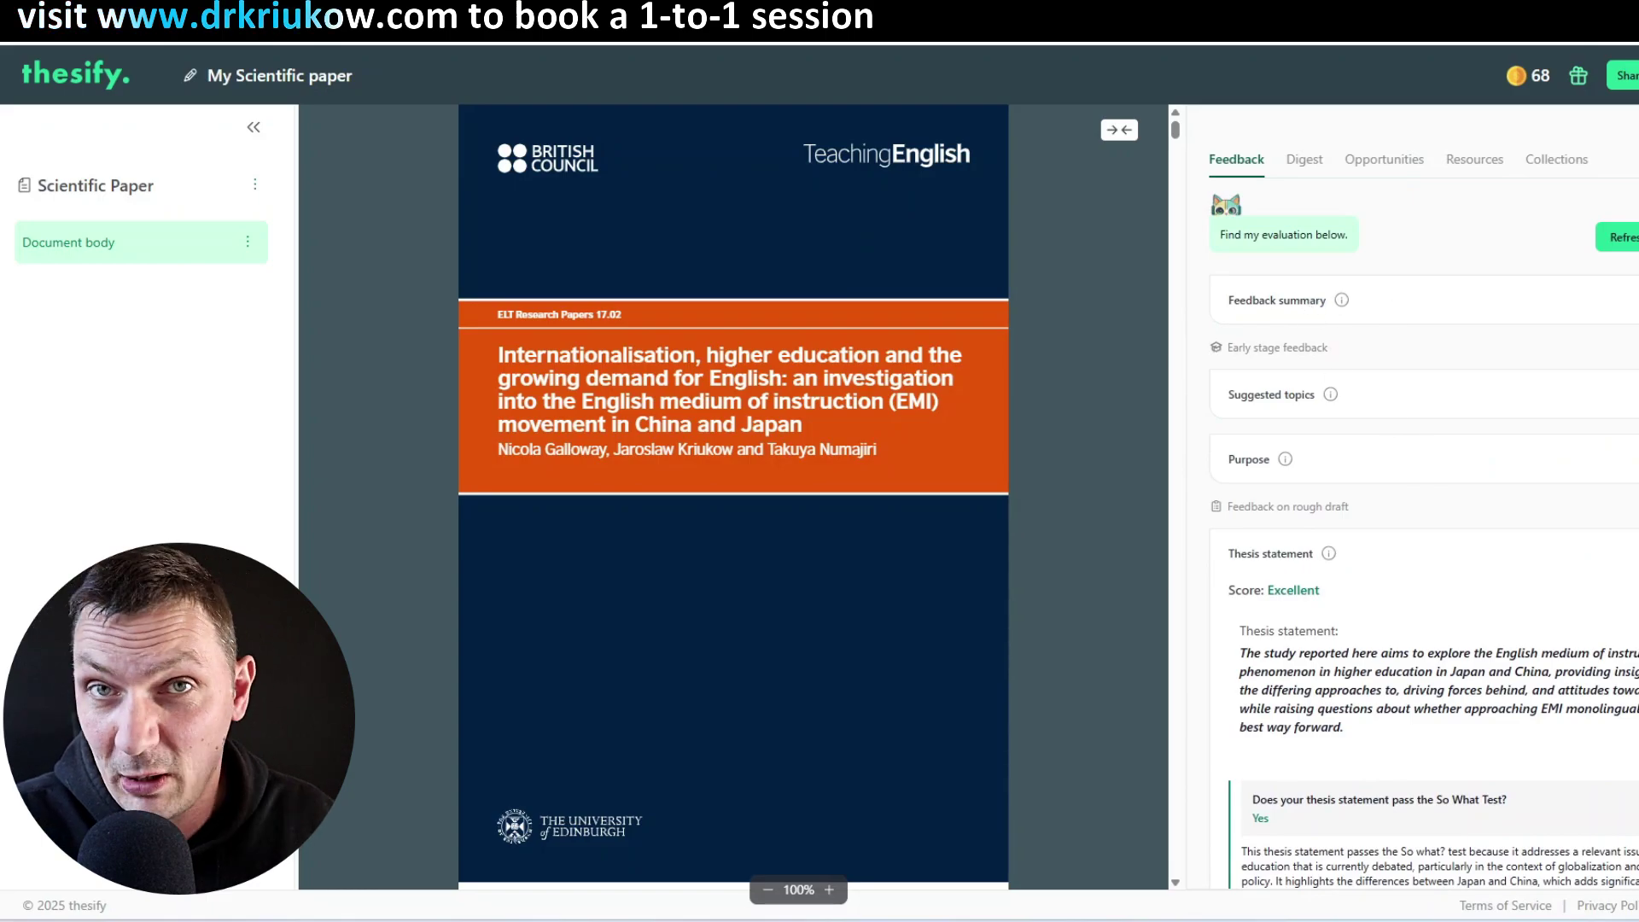
Expand the feedback summary and highlight the What works well paragraph
left_click(1299, 300)
scroll(1258, 186, "down", 1)
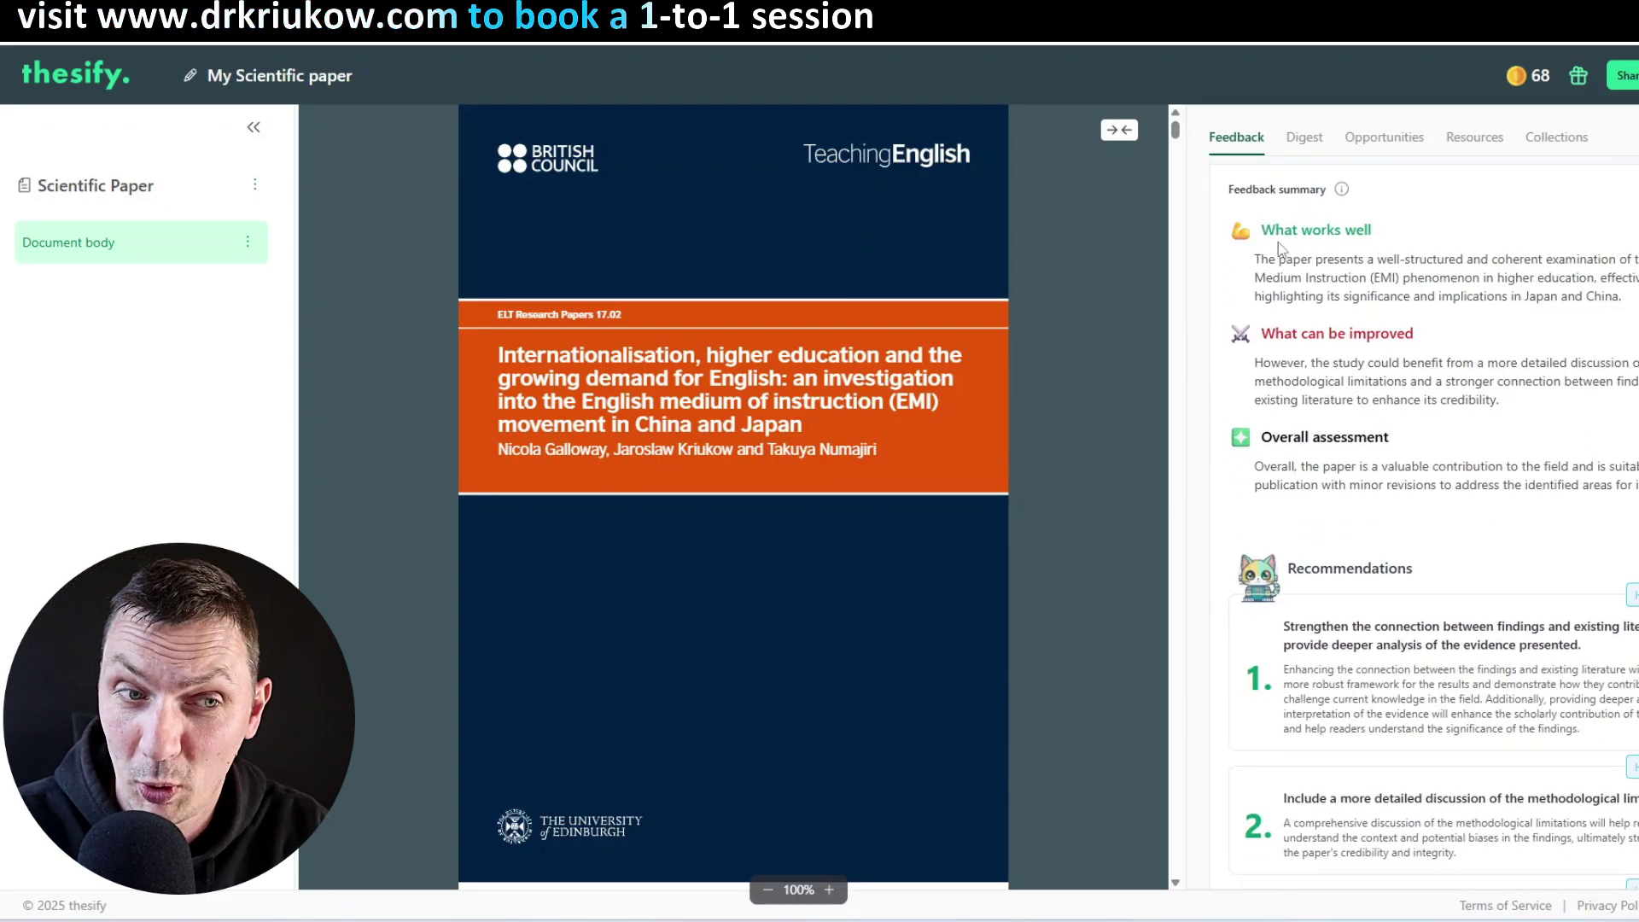
left_click_drag(1269, 259, 1637, 303)
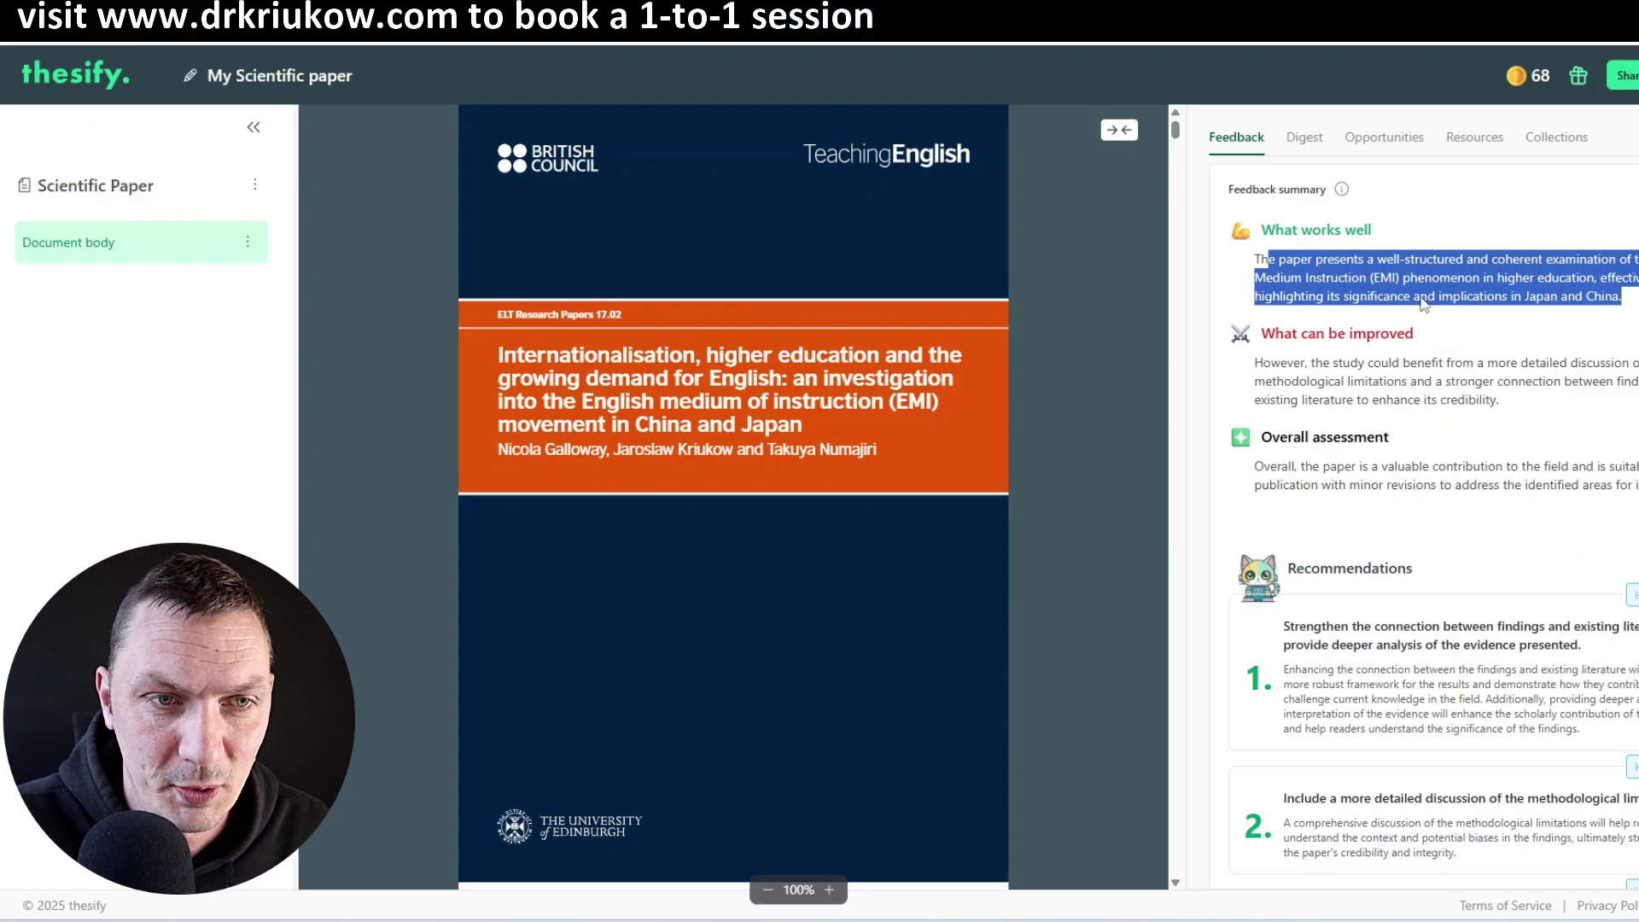
left_click(1354, 301)
left_click_drag(1269, 260, 1578, 304)
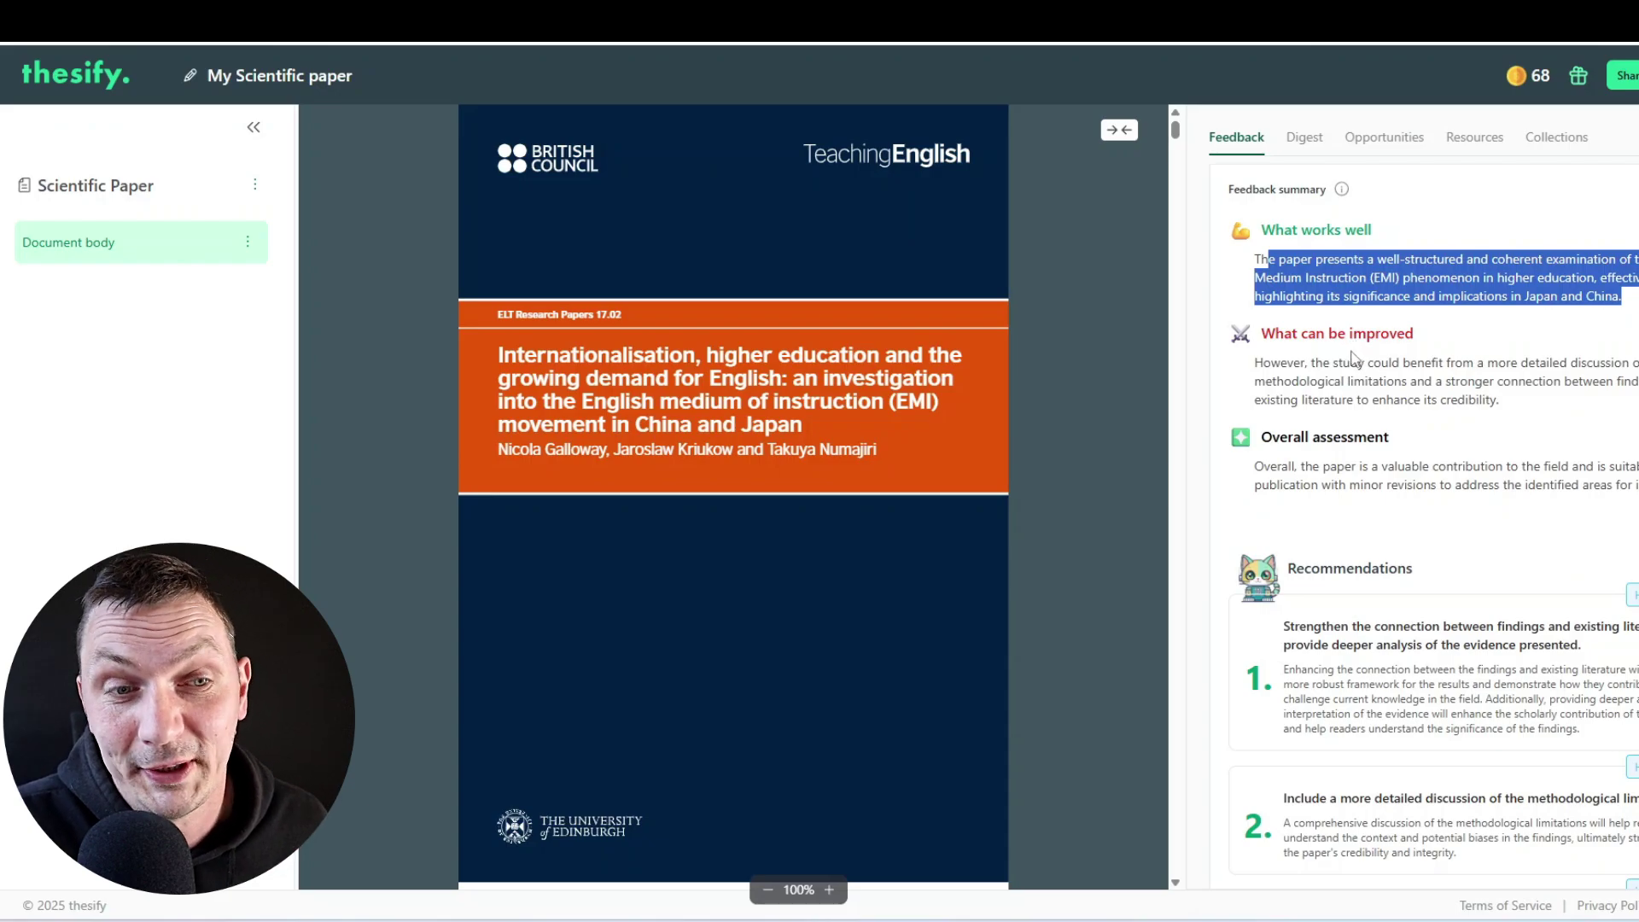
Read the What can be improved paragraph and the first numbered recommendation
left_click_drag(1287, 363, 1516, 406)
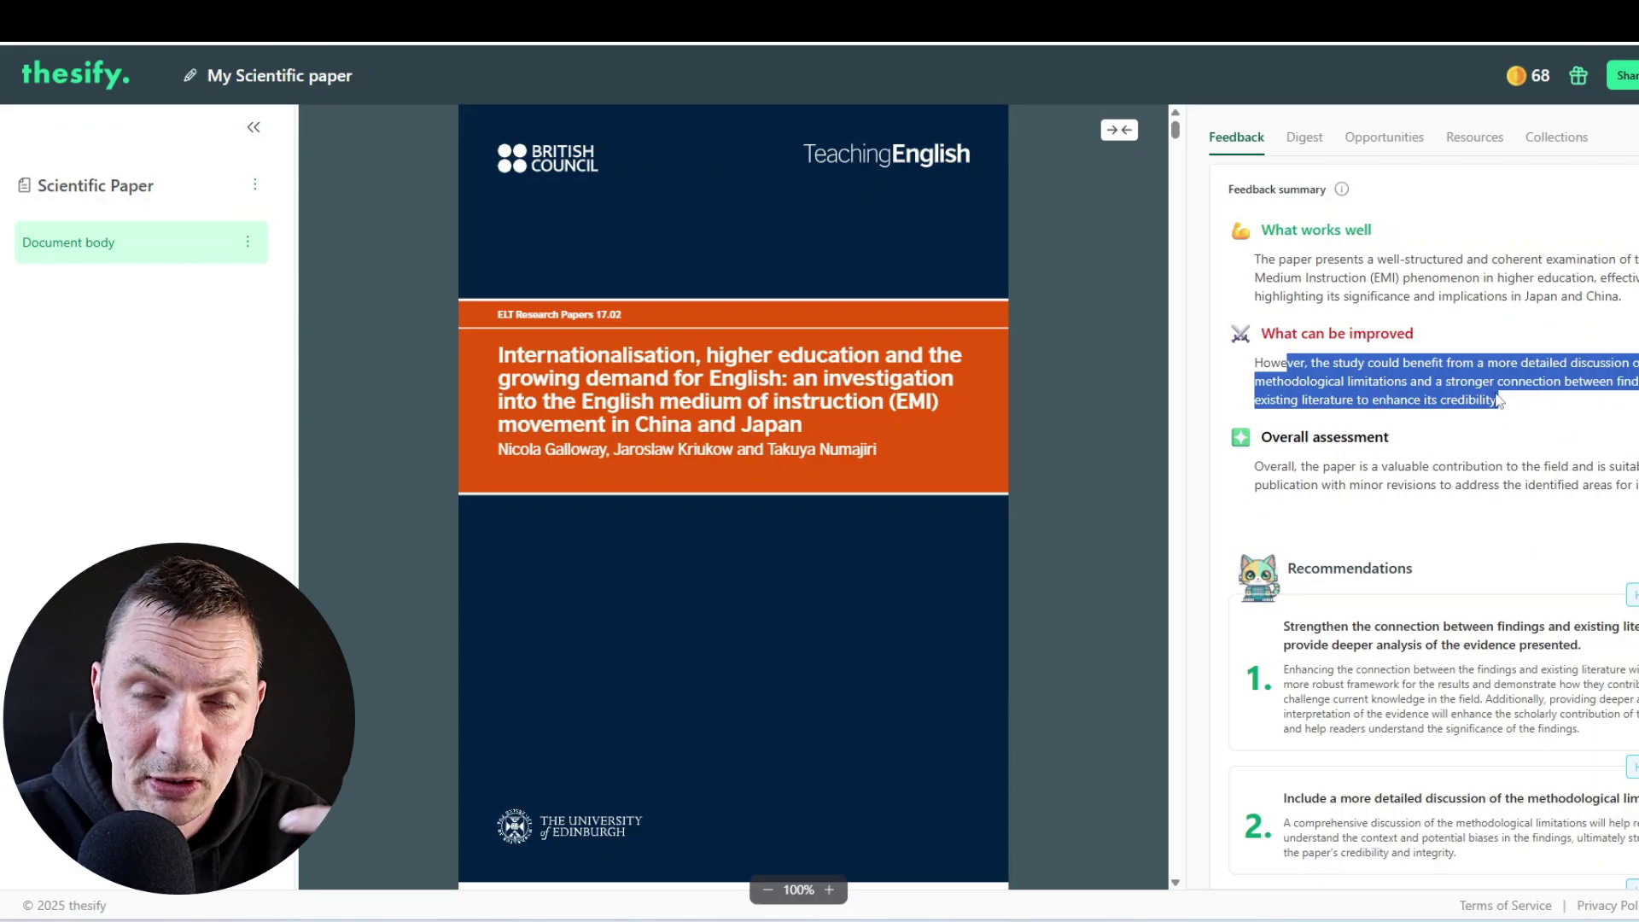
left_click(1319, 457)
left_click_drag(1318, 461, 1426, 469)
scroll(1523, 393, "down", 5)
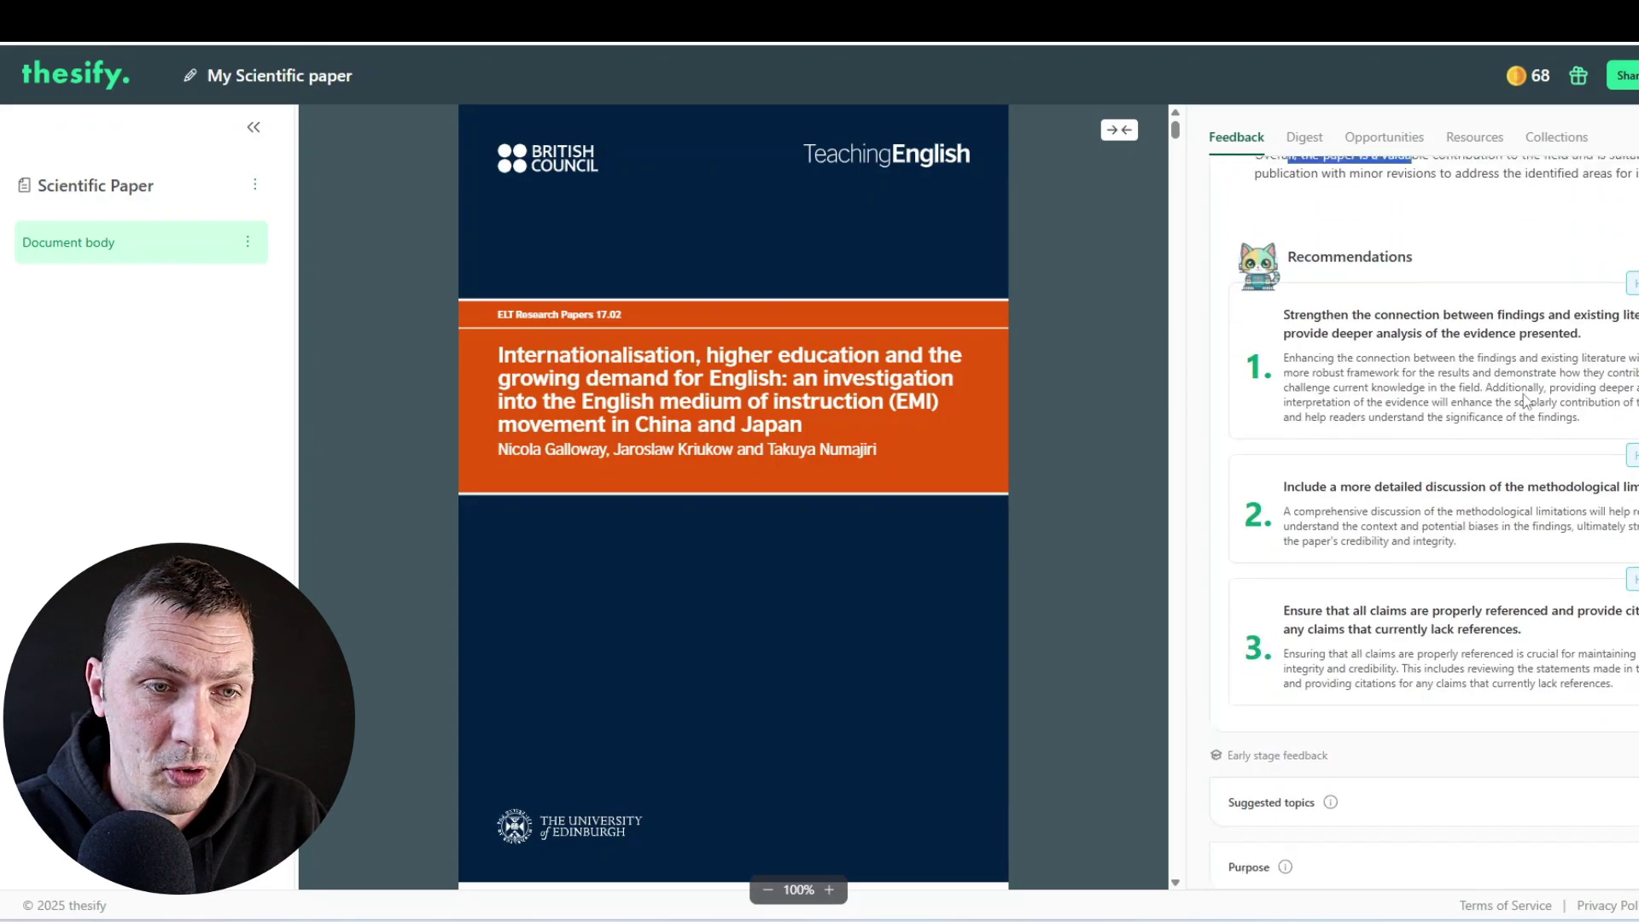
scroll(1489, 381, "up", 3)
scroll(1329, 315, "down", 1)
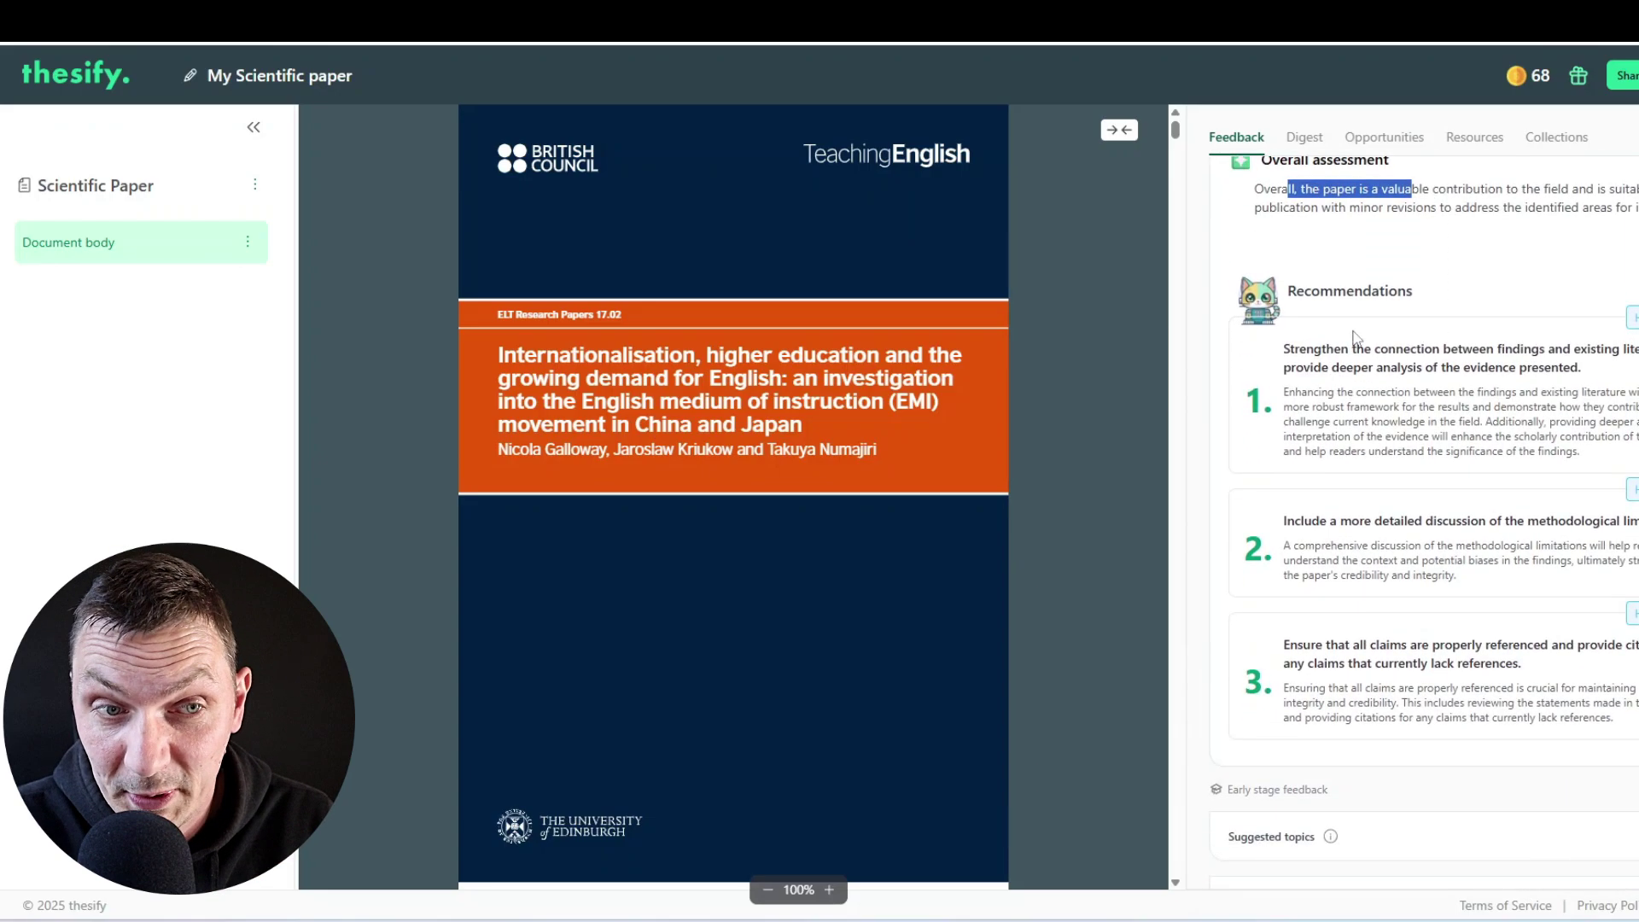
scroll(1329, 314, "down", 3)
scroll(1362, 286, "up", 5)
scroll(1362, 286, "down", 4)
scroll(1366, 299, "up", 3)
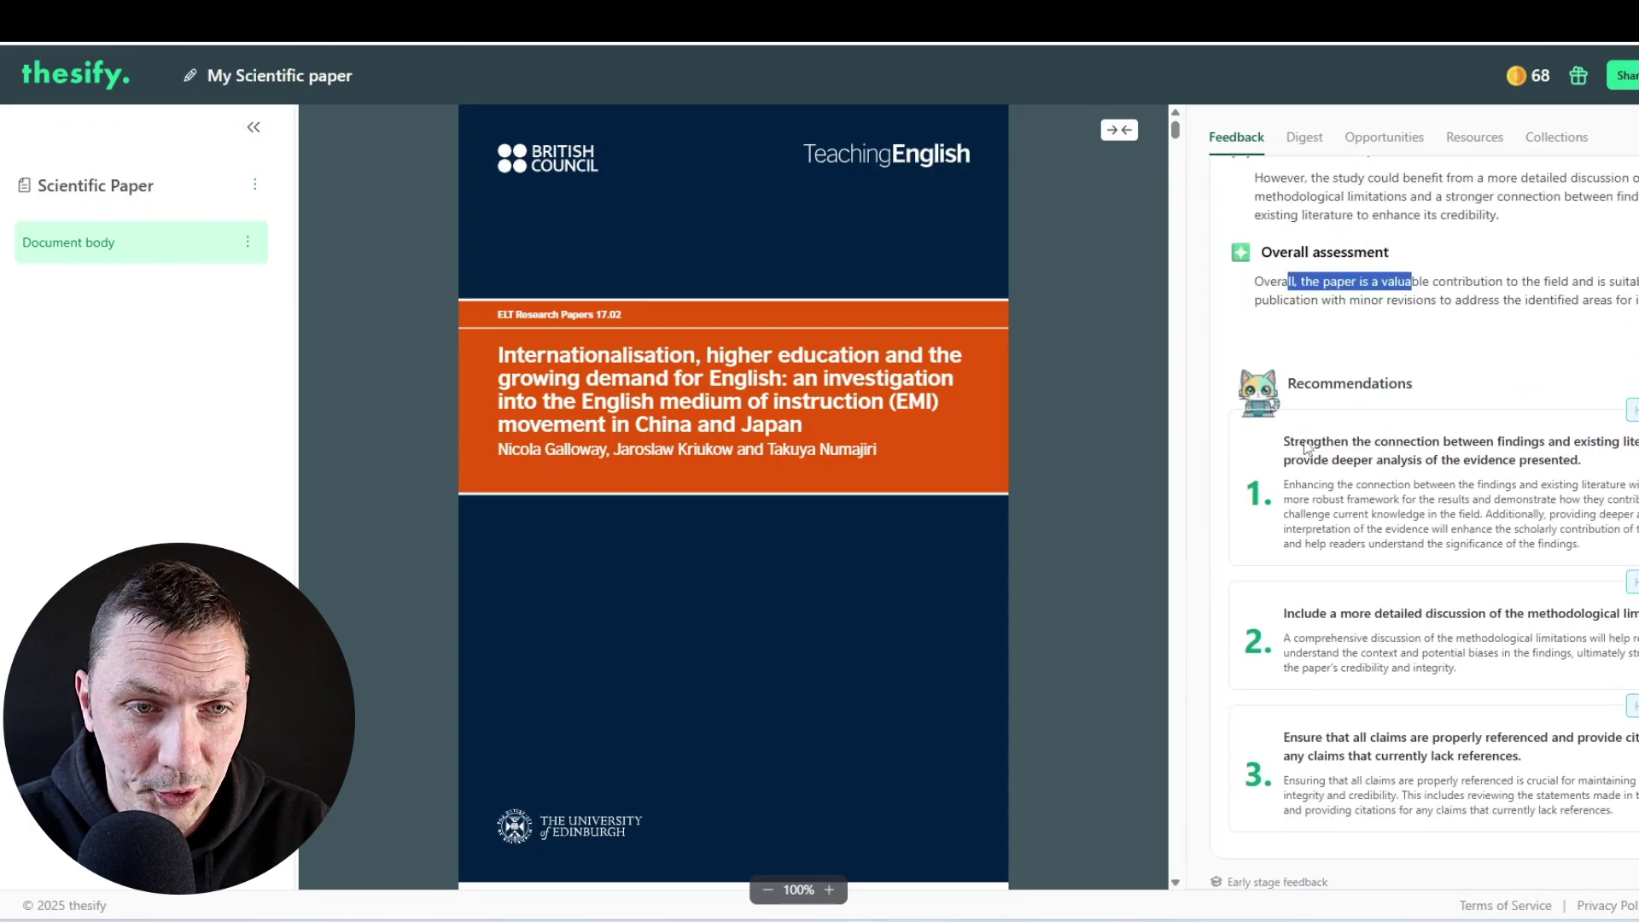
left_click_drag(1299, 441, 1586, 459)
left_click(1548, 520)
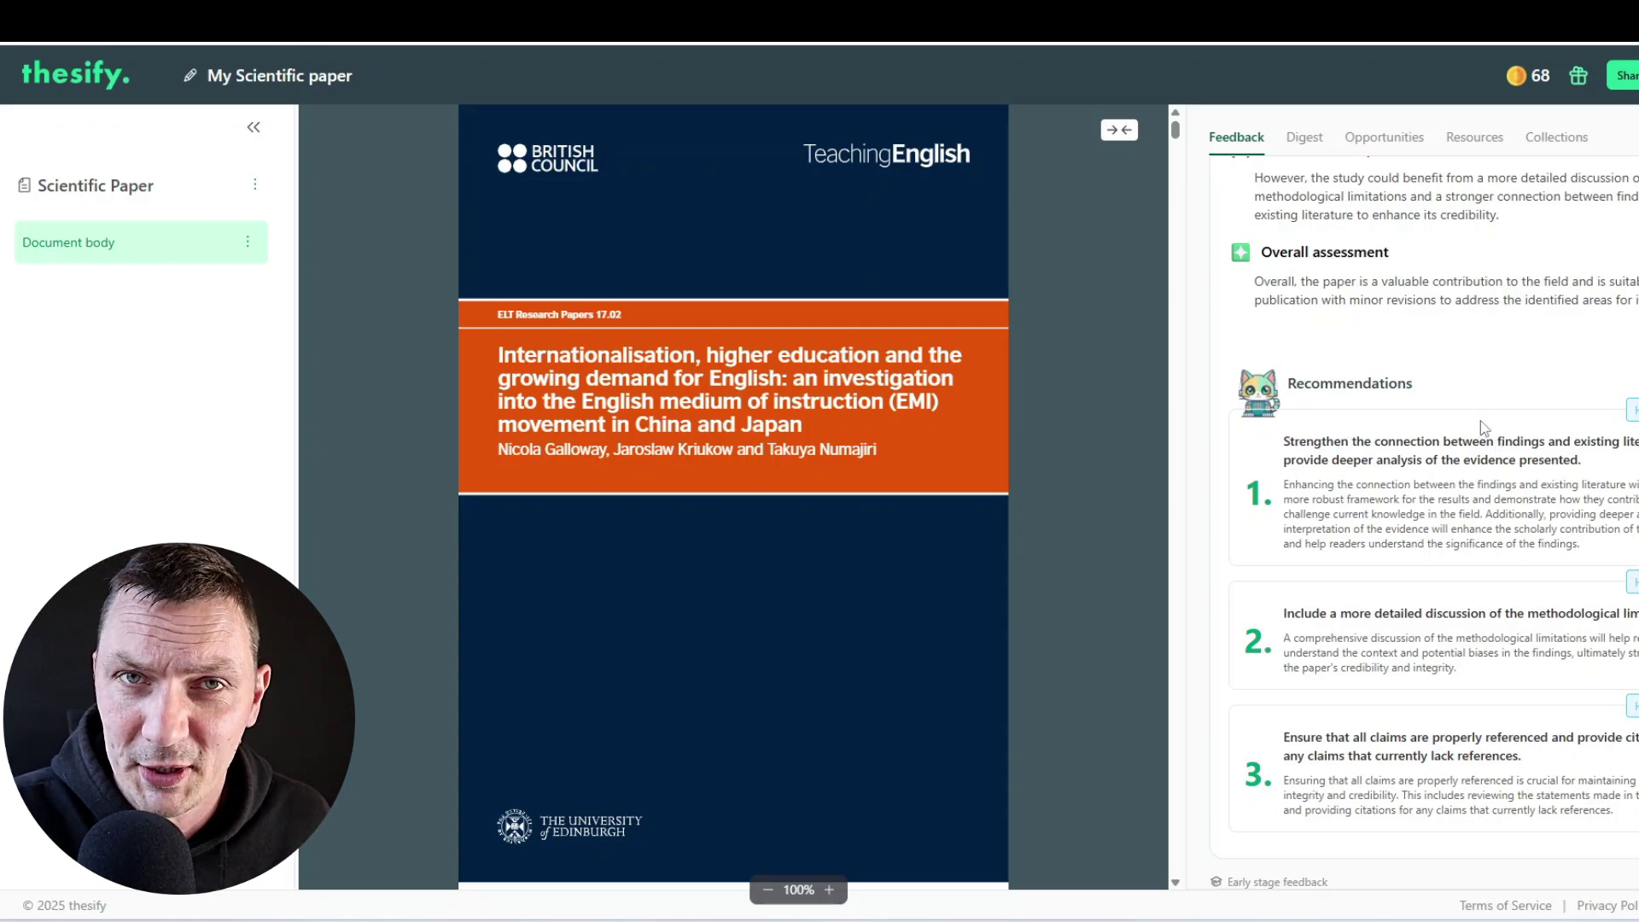
Expand the answered questions under Suggested topics
scroll(1476, 465, "down", 1)
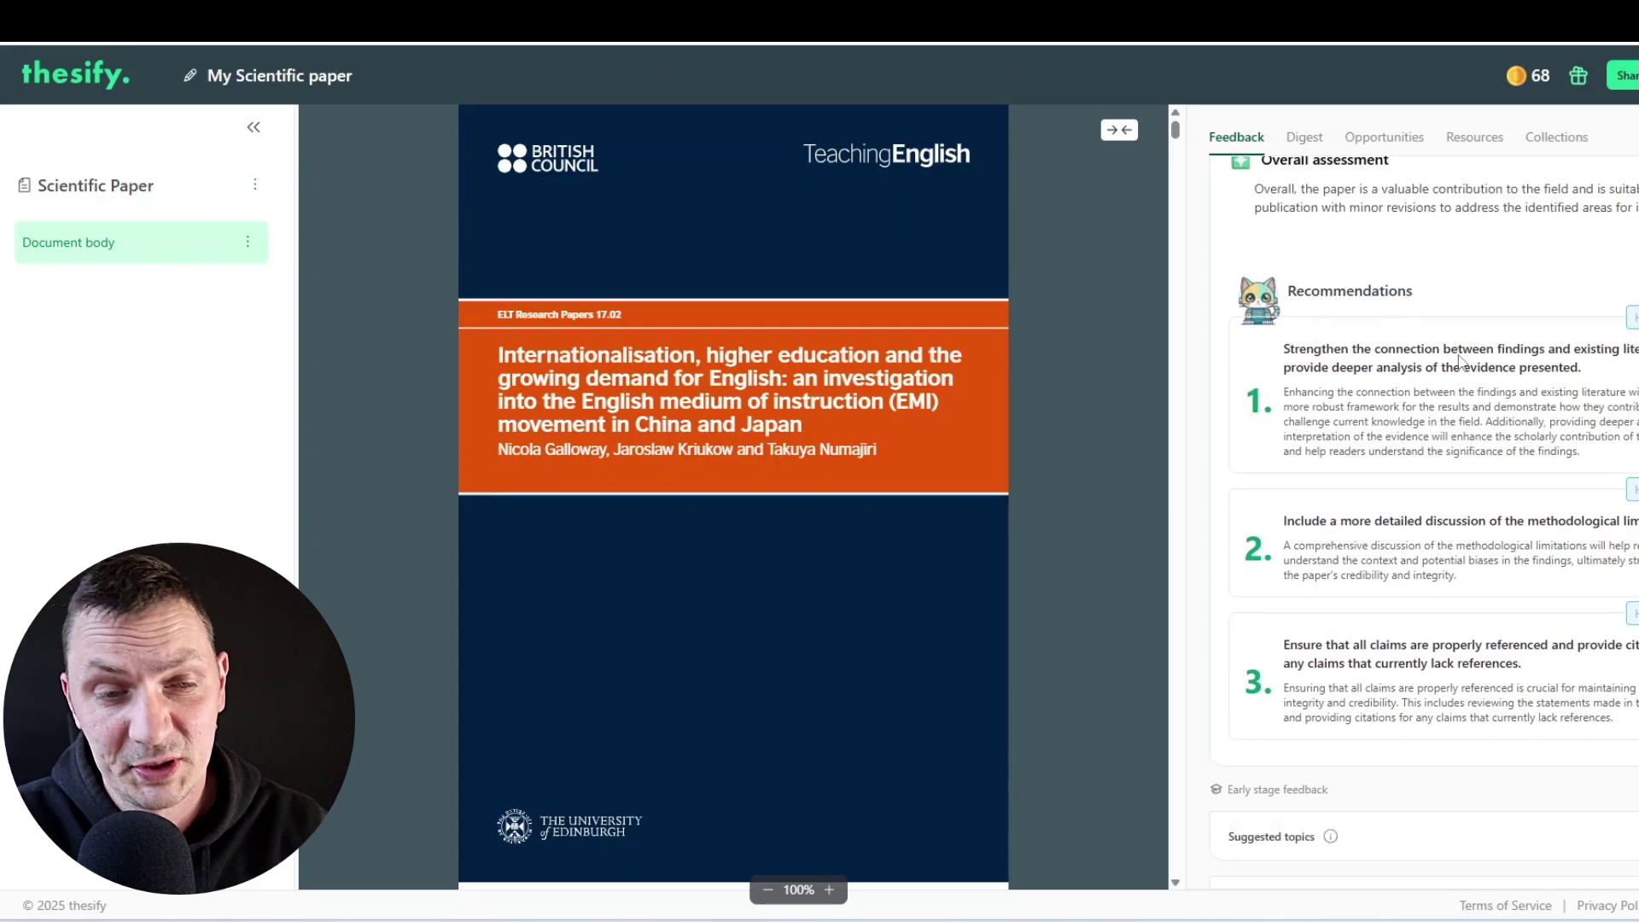
scroll(1460, 358, "down", 4)
mouse_move(1330, 470)
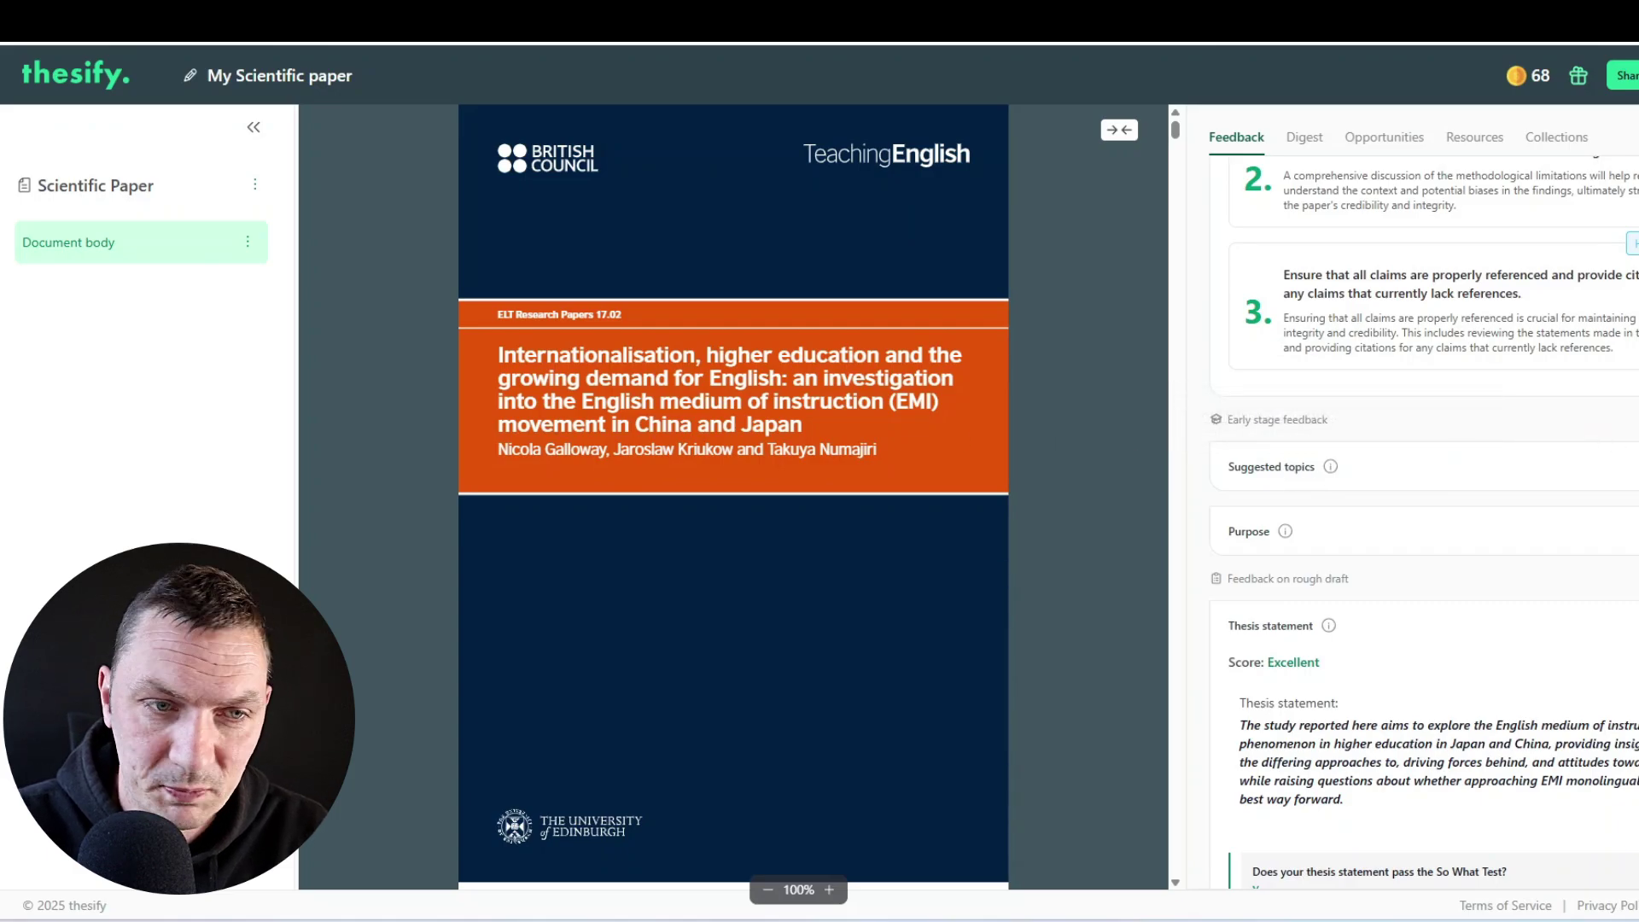
left_click(1452, 468)
Scroll through the answered EMI questions and move the PDF to the Research focus page
scroll(1451, 470, "down", 2)
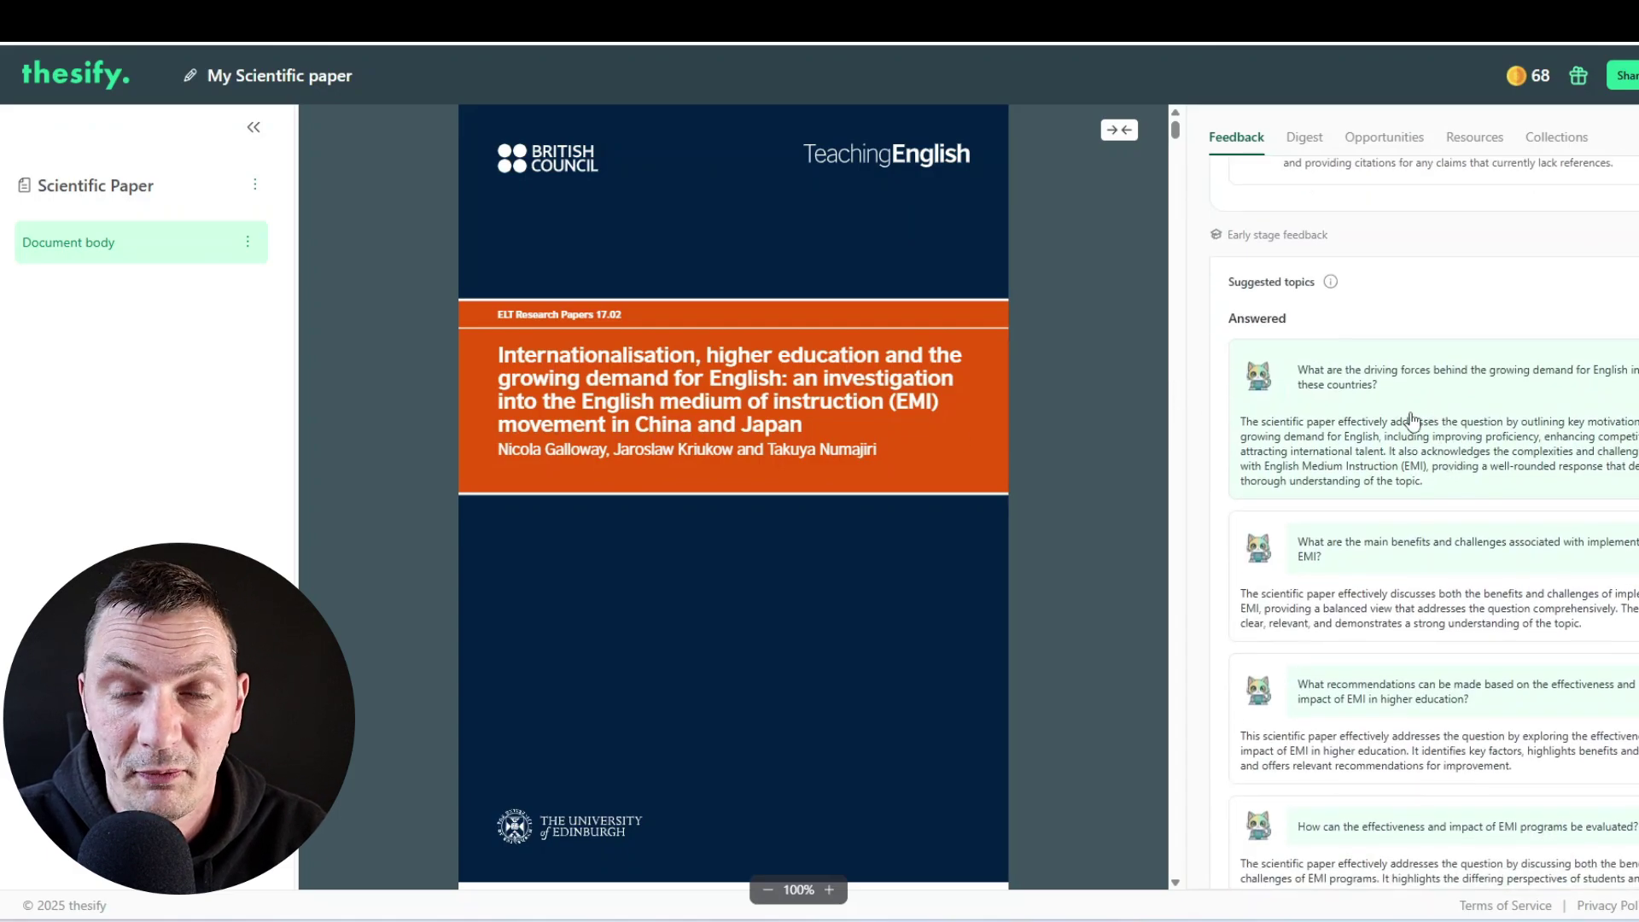
scroll(1434, 402, "down", 1)
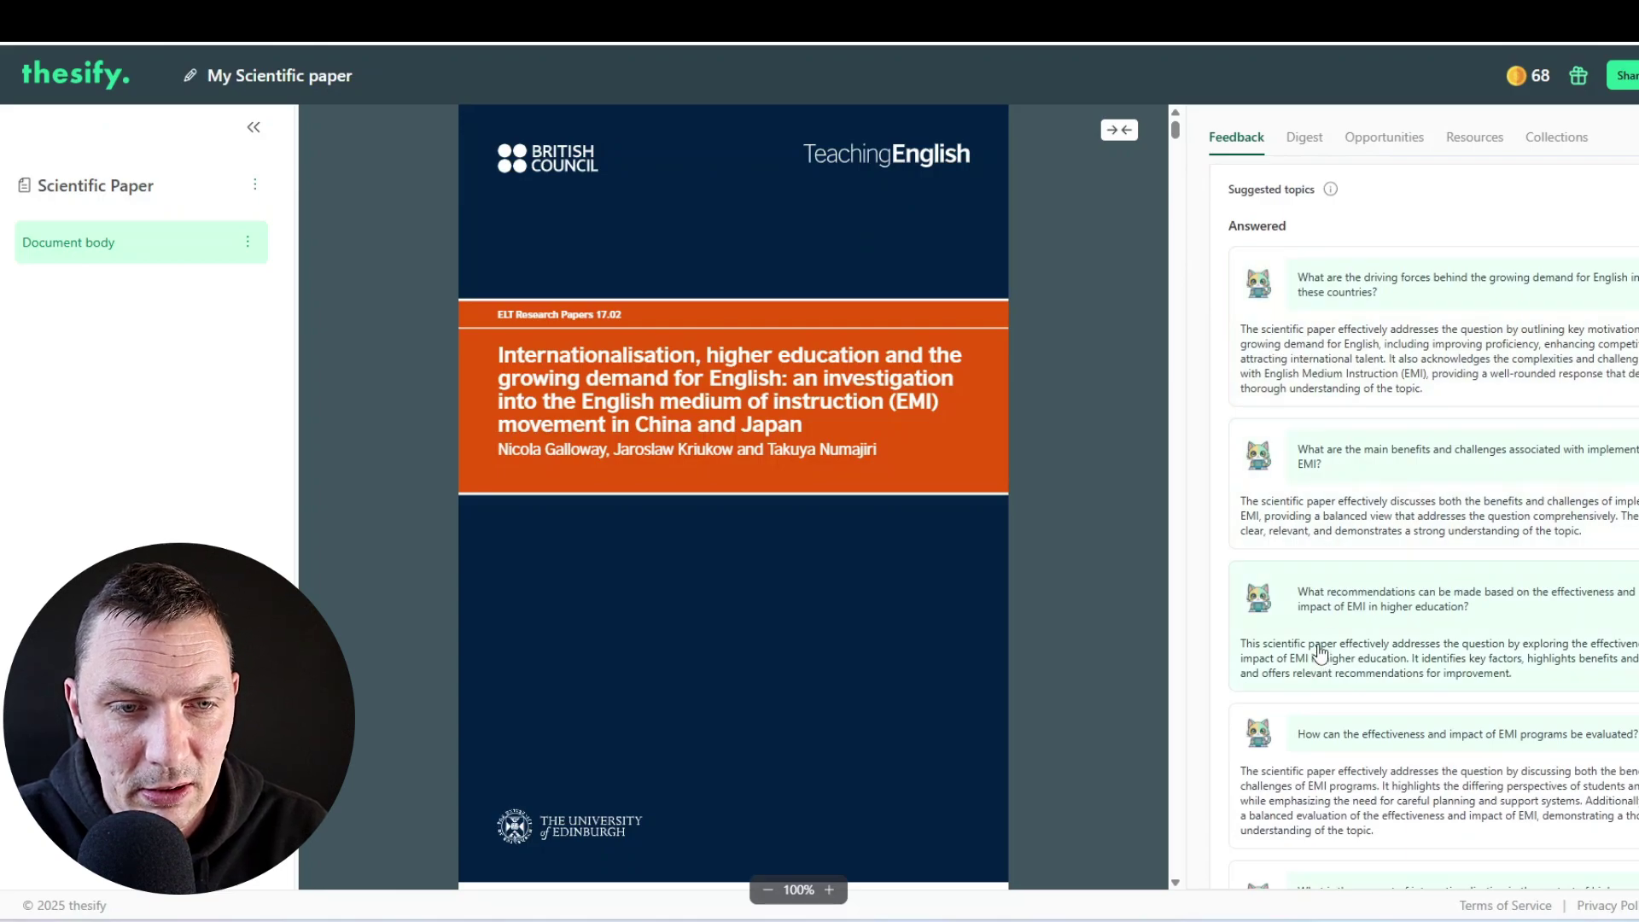
scroll(1358, 547, "down", 2)
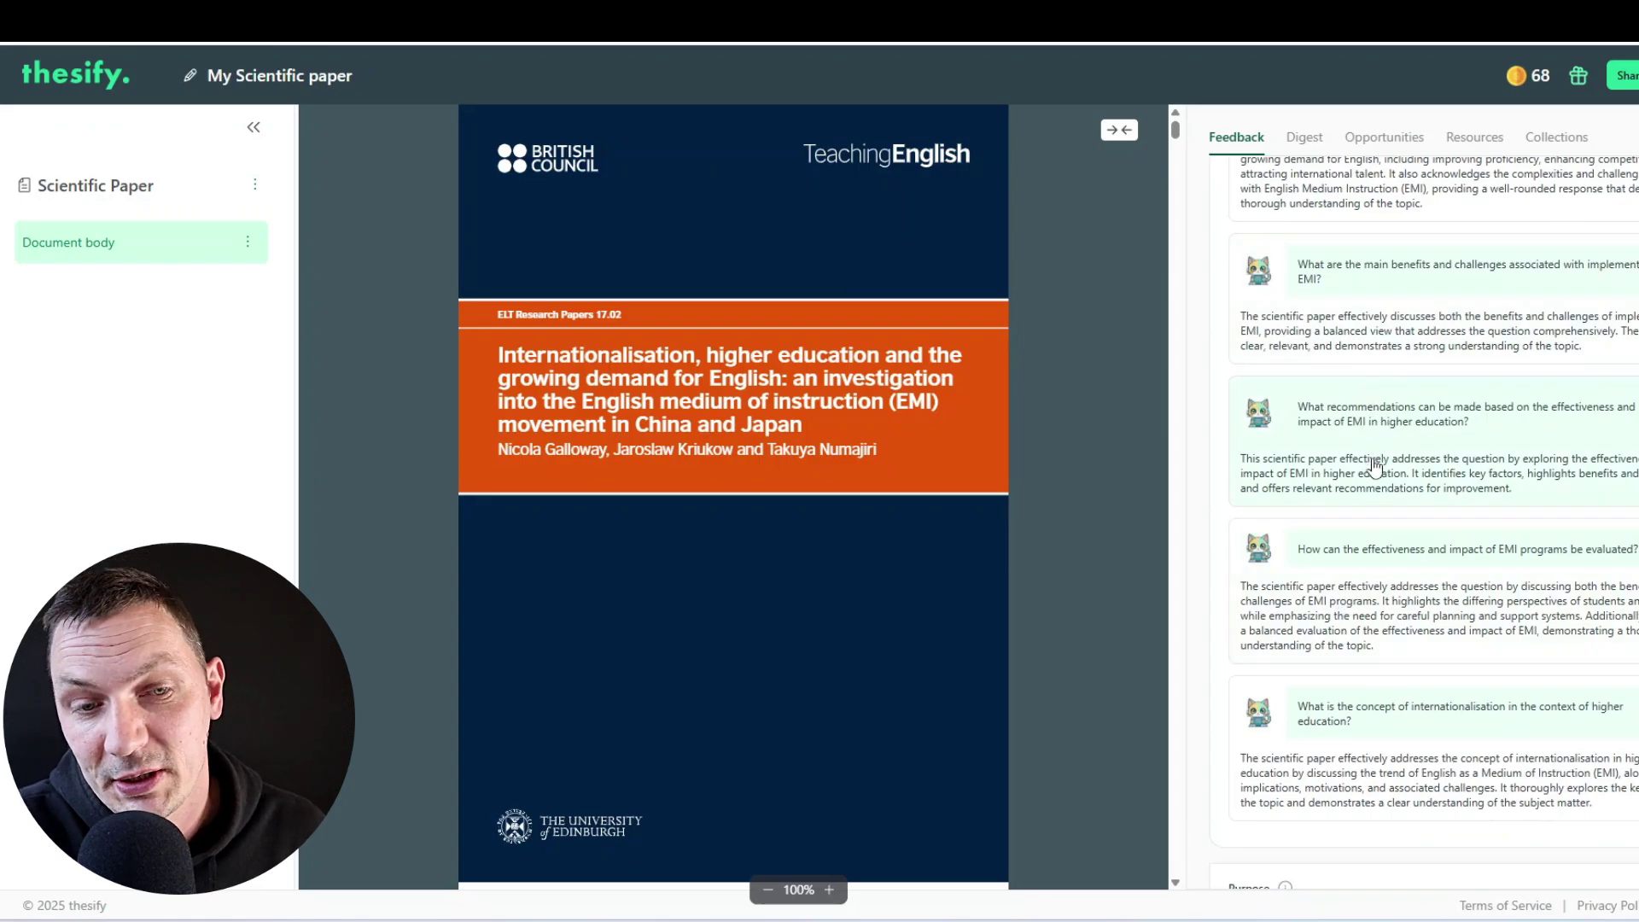
scroll(1383, 461, "down", 2)
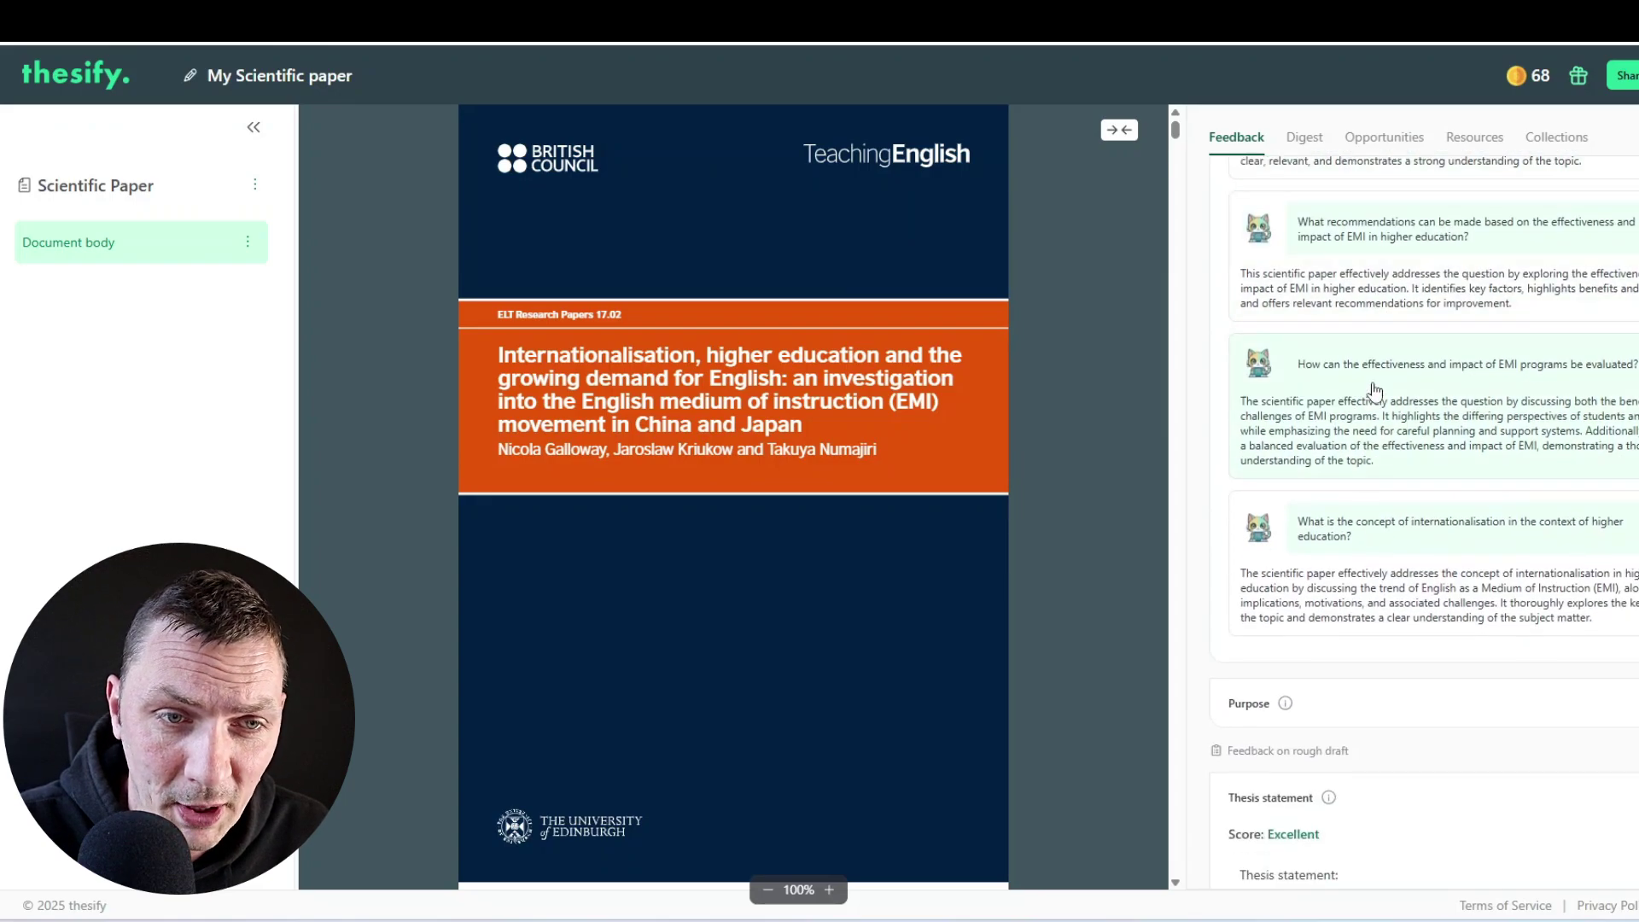
scroll(1395, 563, "up", 2)
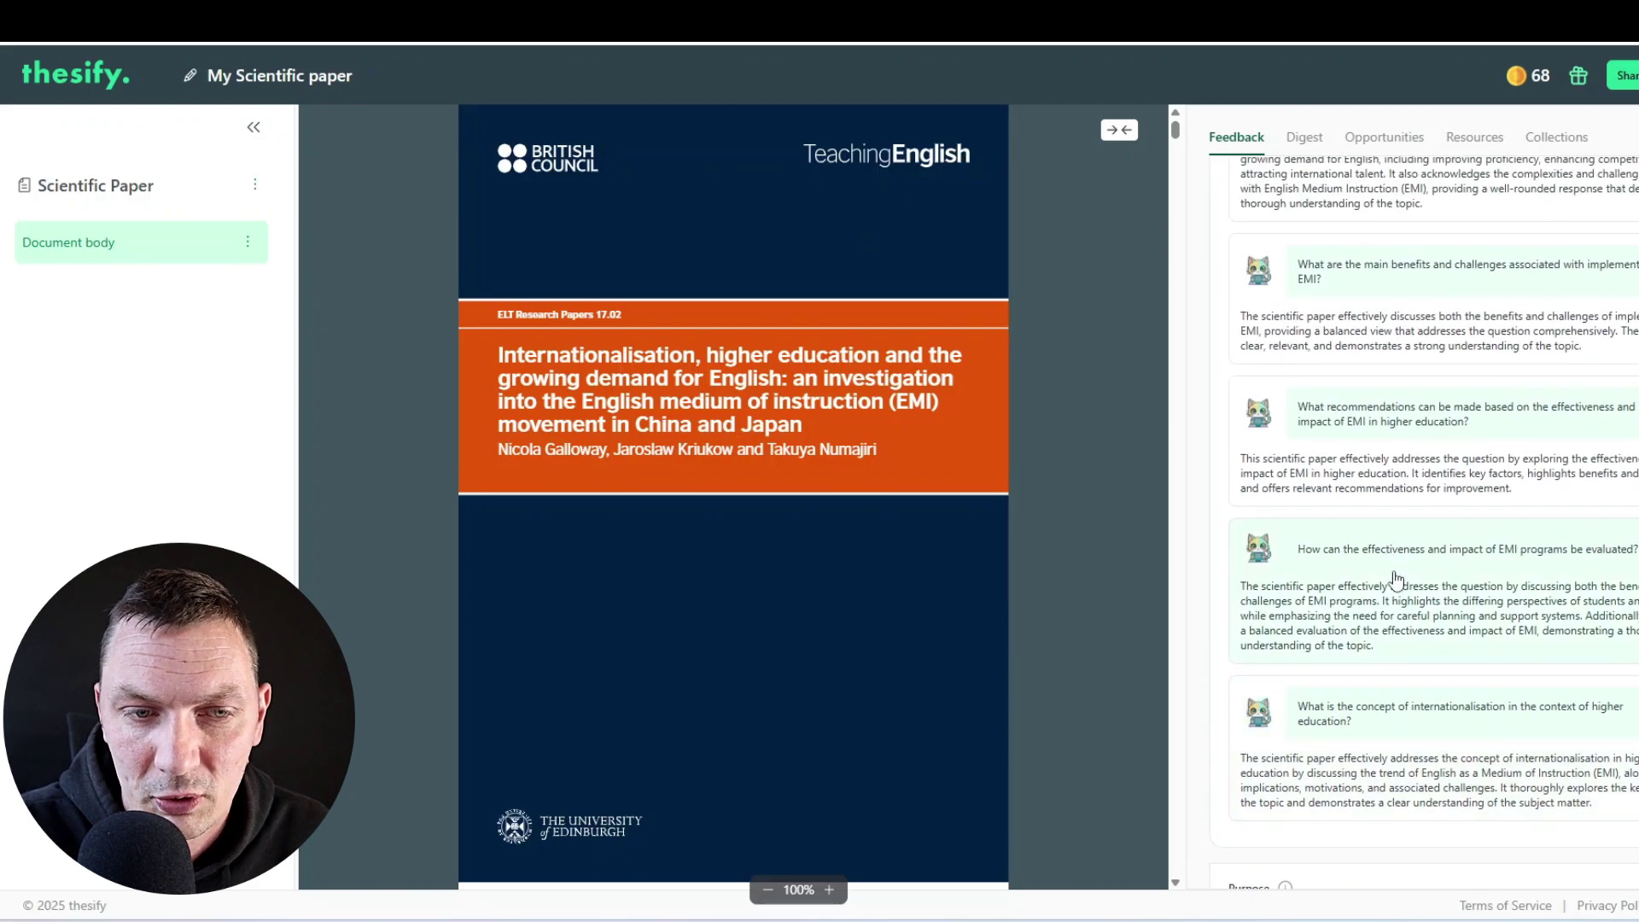
scroll(1383, 589, "up", 2)
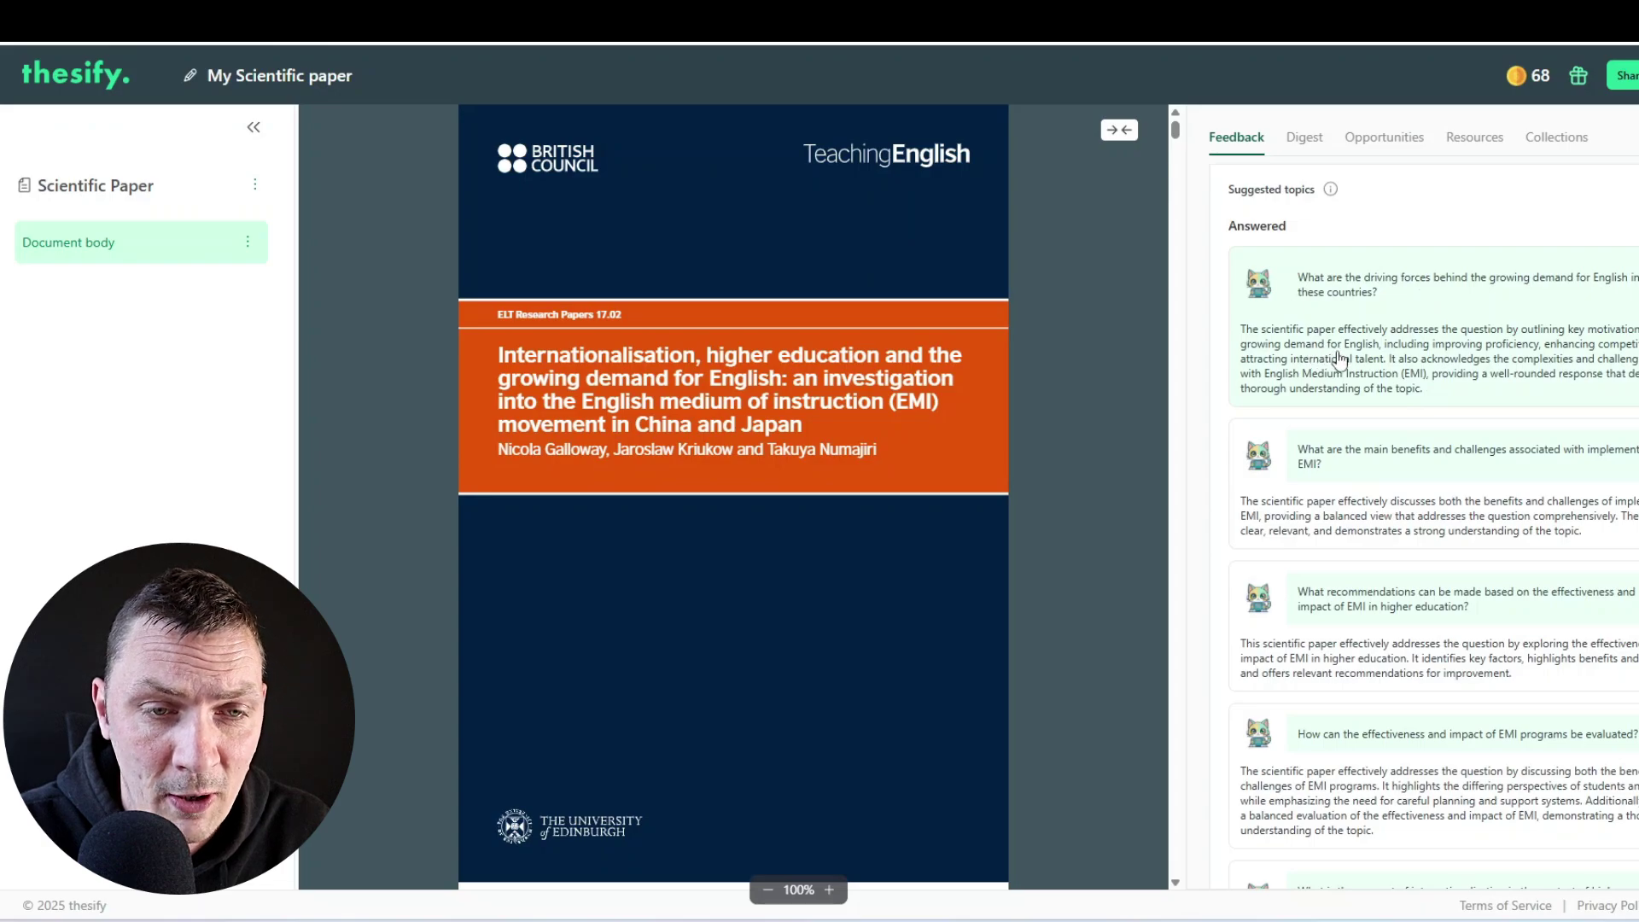
scroll(1430, 487, "down", 4)
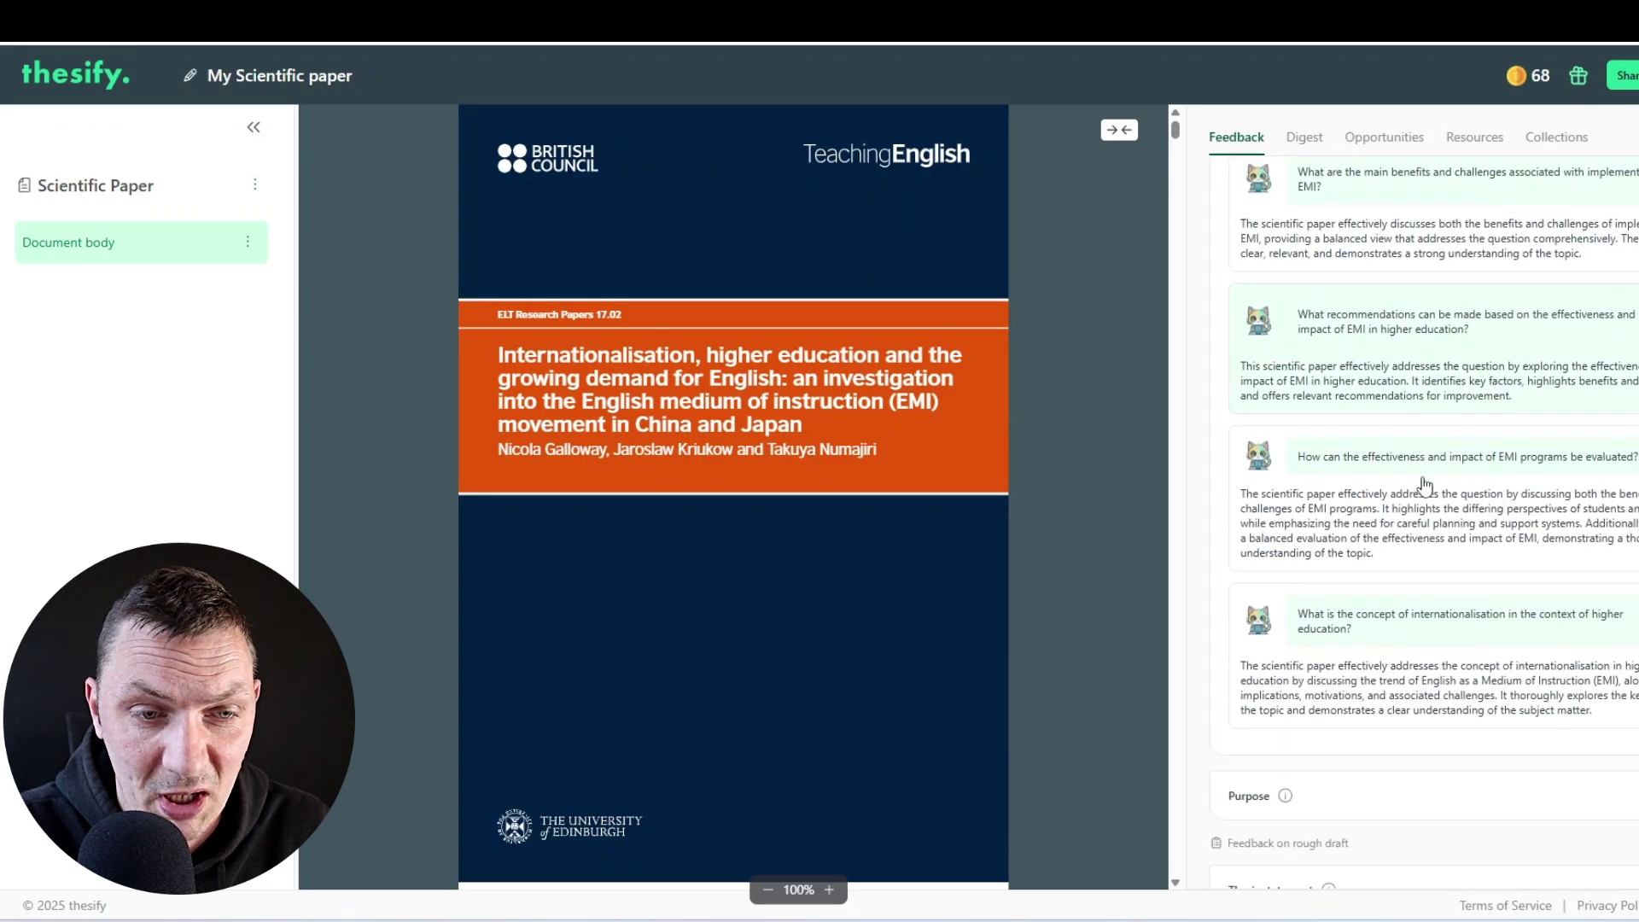
scroll(1424, 485, "down", 3)
scroll(1382, 549, "down", 9)
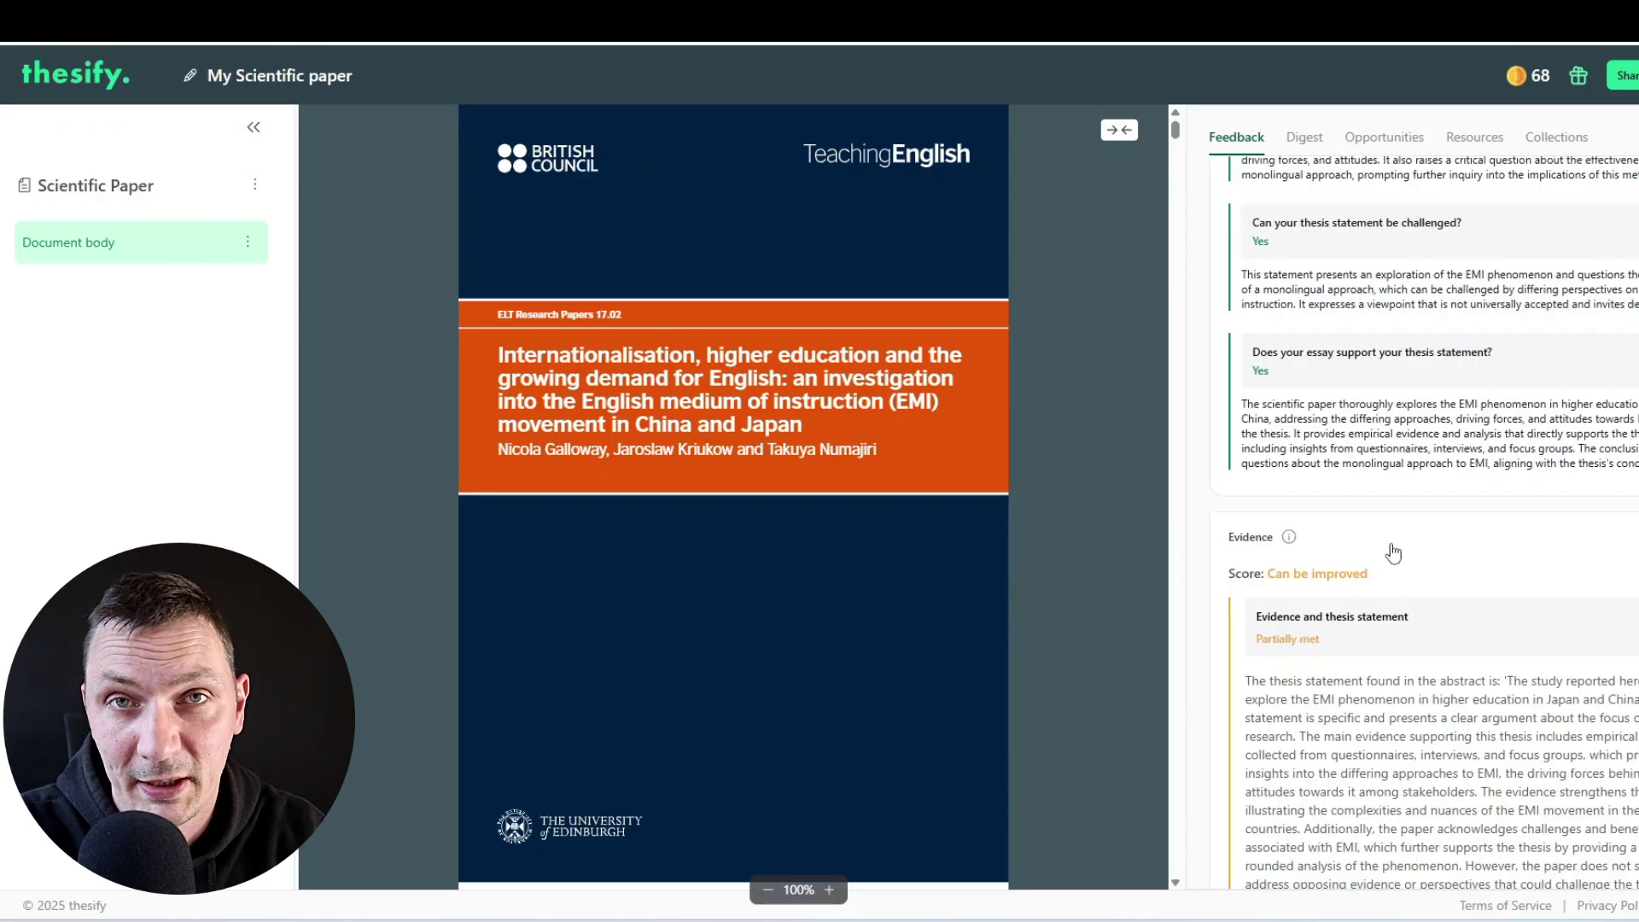
scroll(1067, 338, "down", 15)
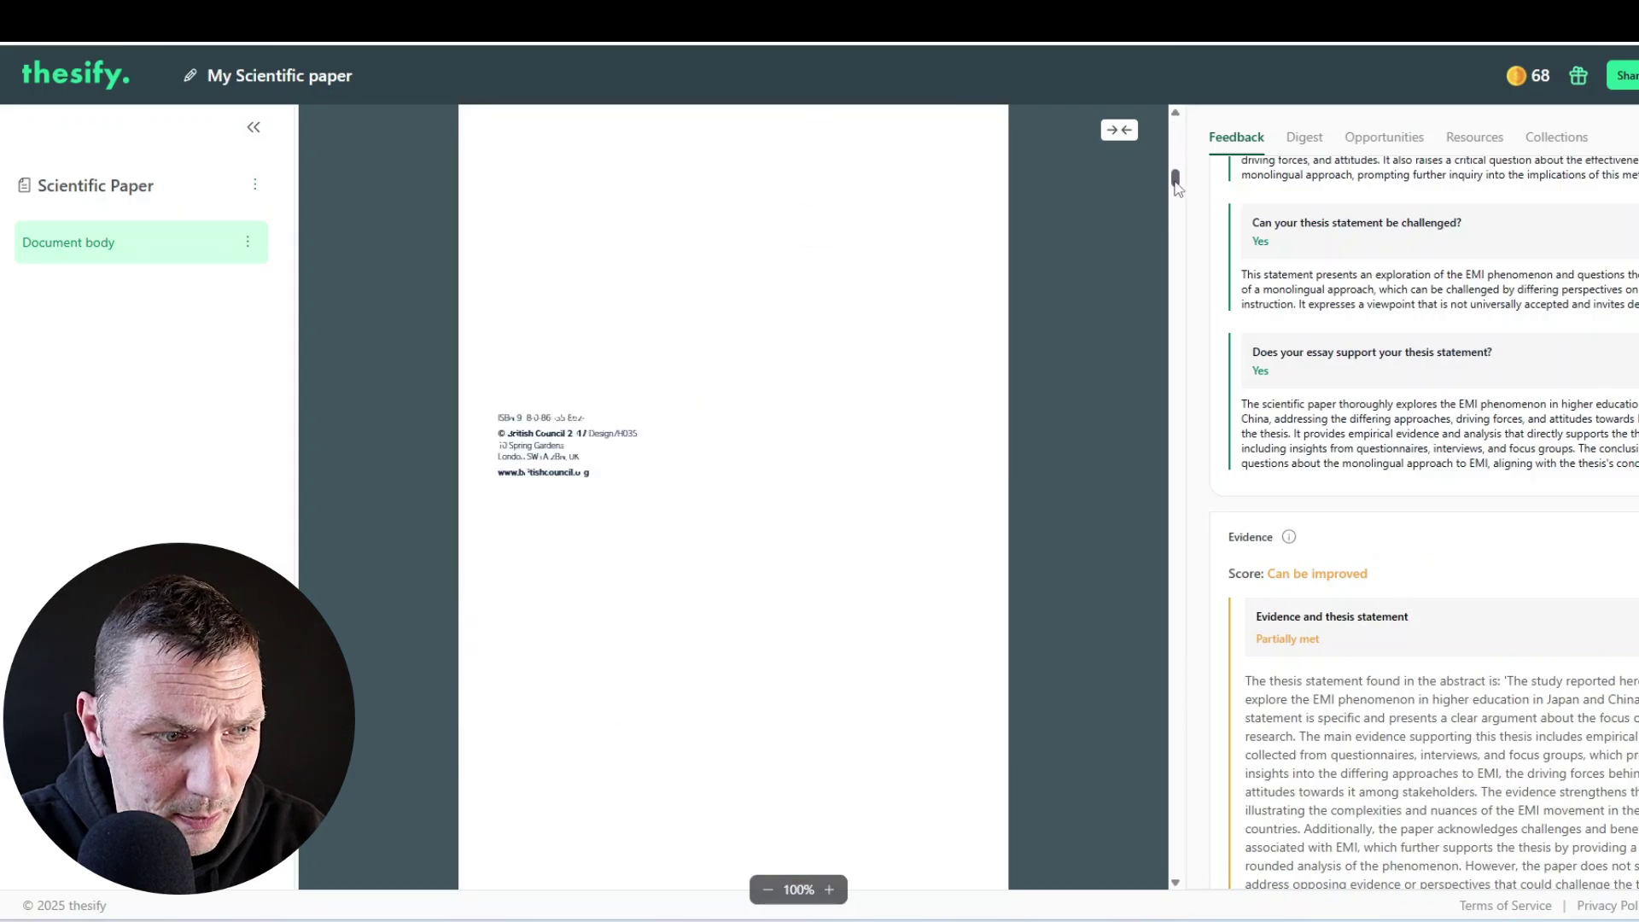
scroll(943, 310, "down", 15)
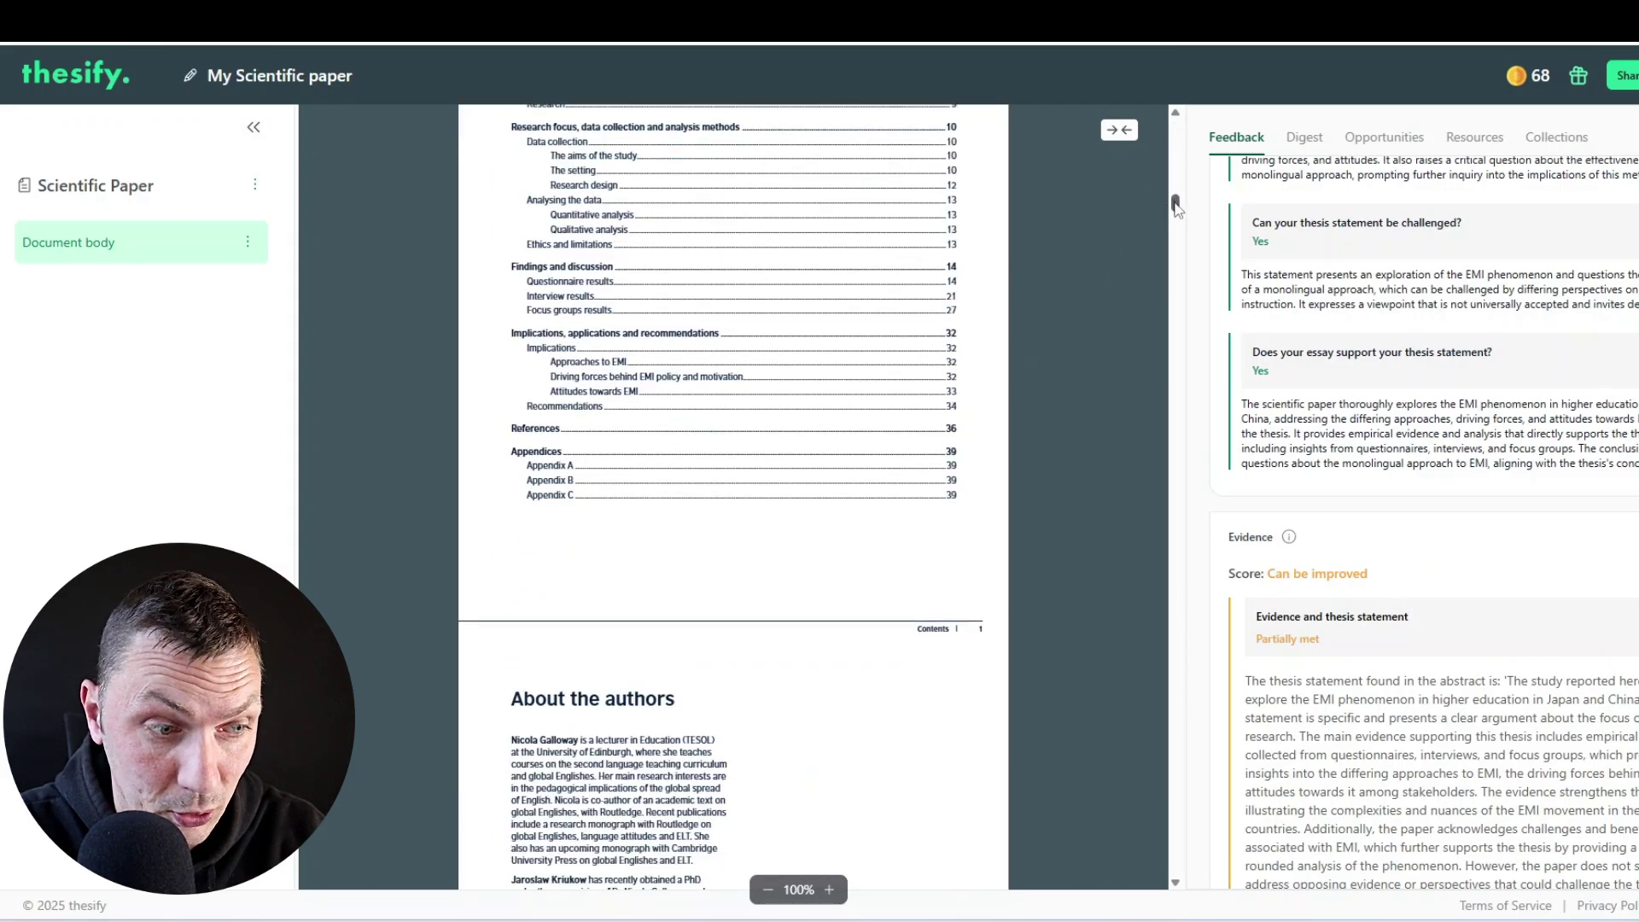
scroll(947, 311, "up", 5)
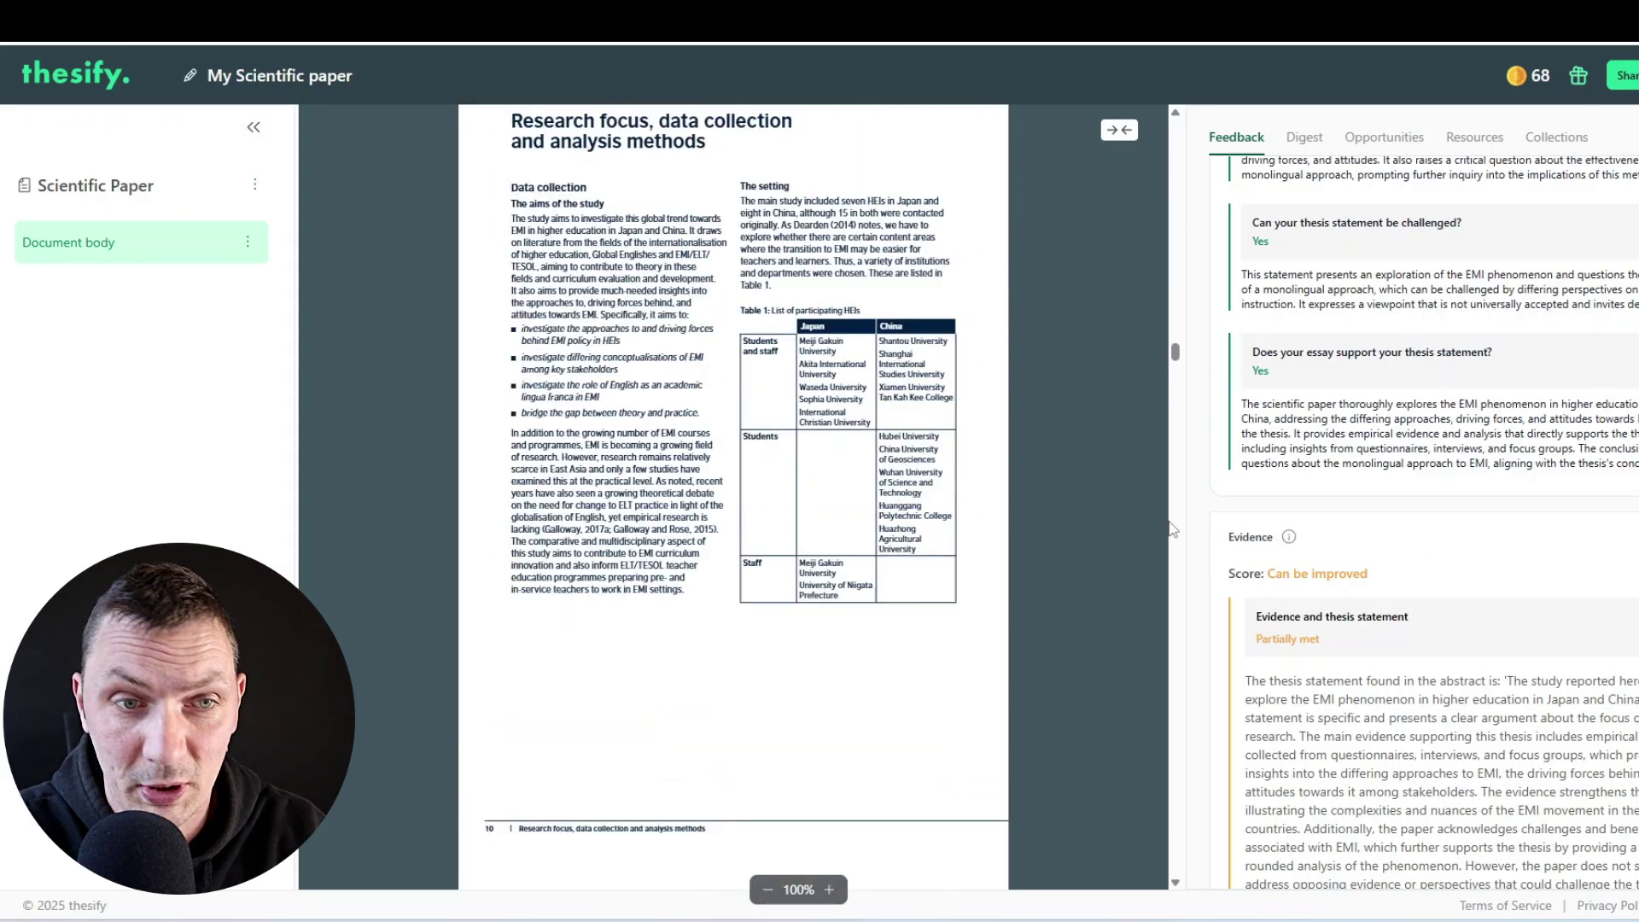
scroll(1412, 567, "up", 20)
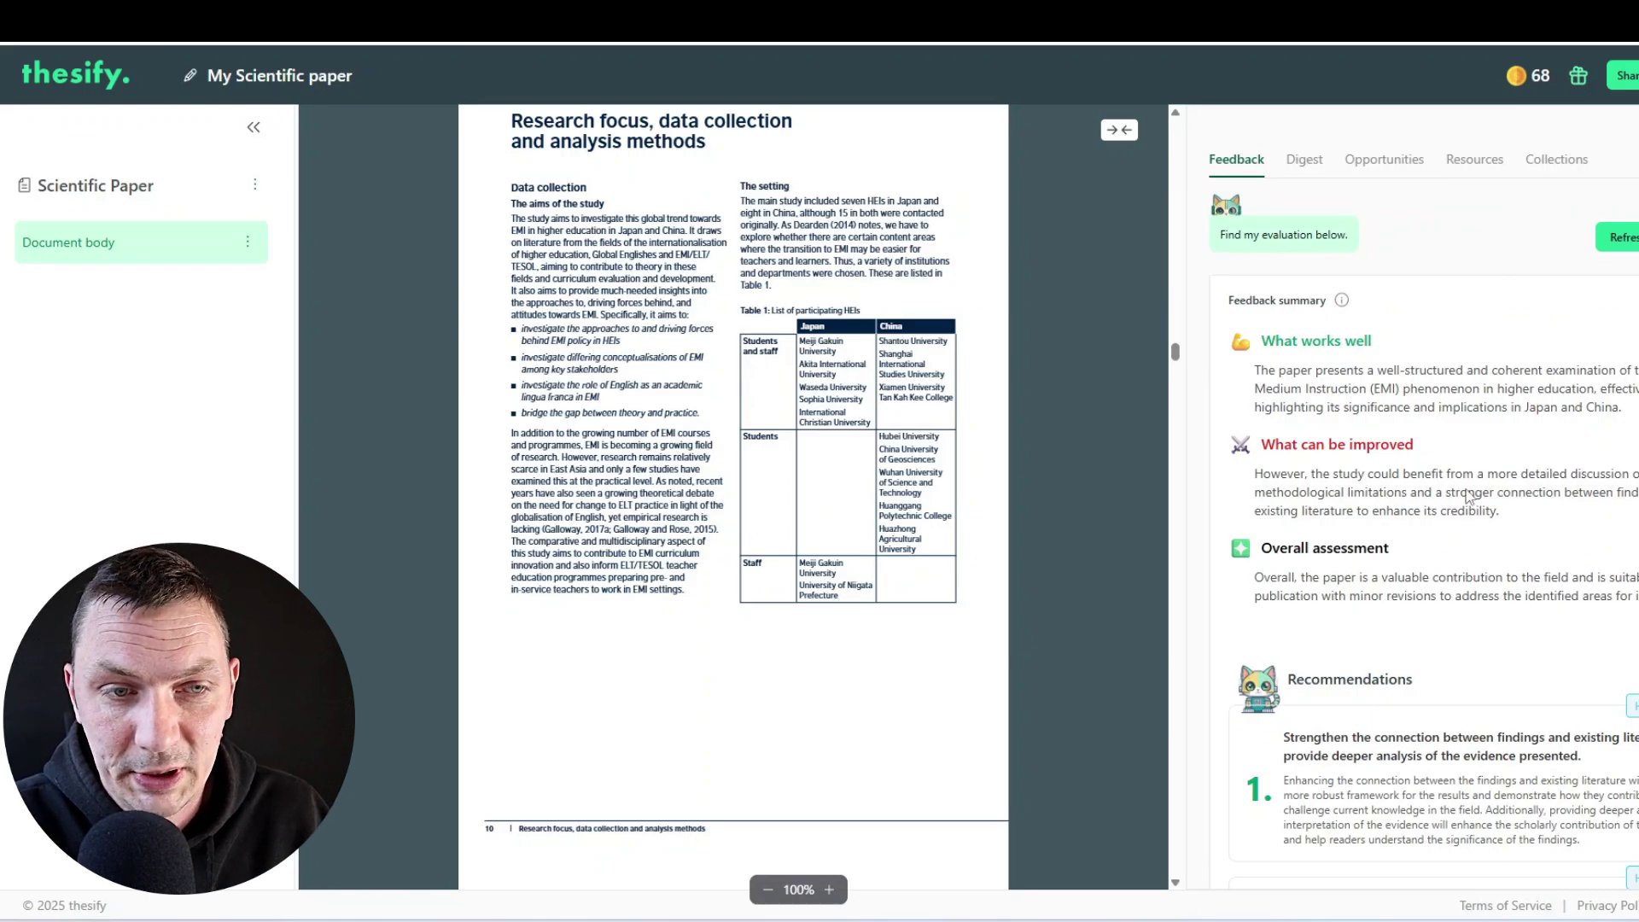
Open the Digest, expand its summary and keywords, and highlight the summary paragraph
left_click(1303, 166)
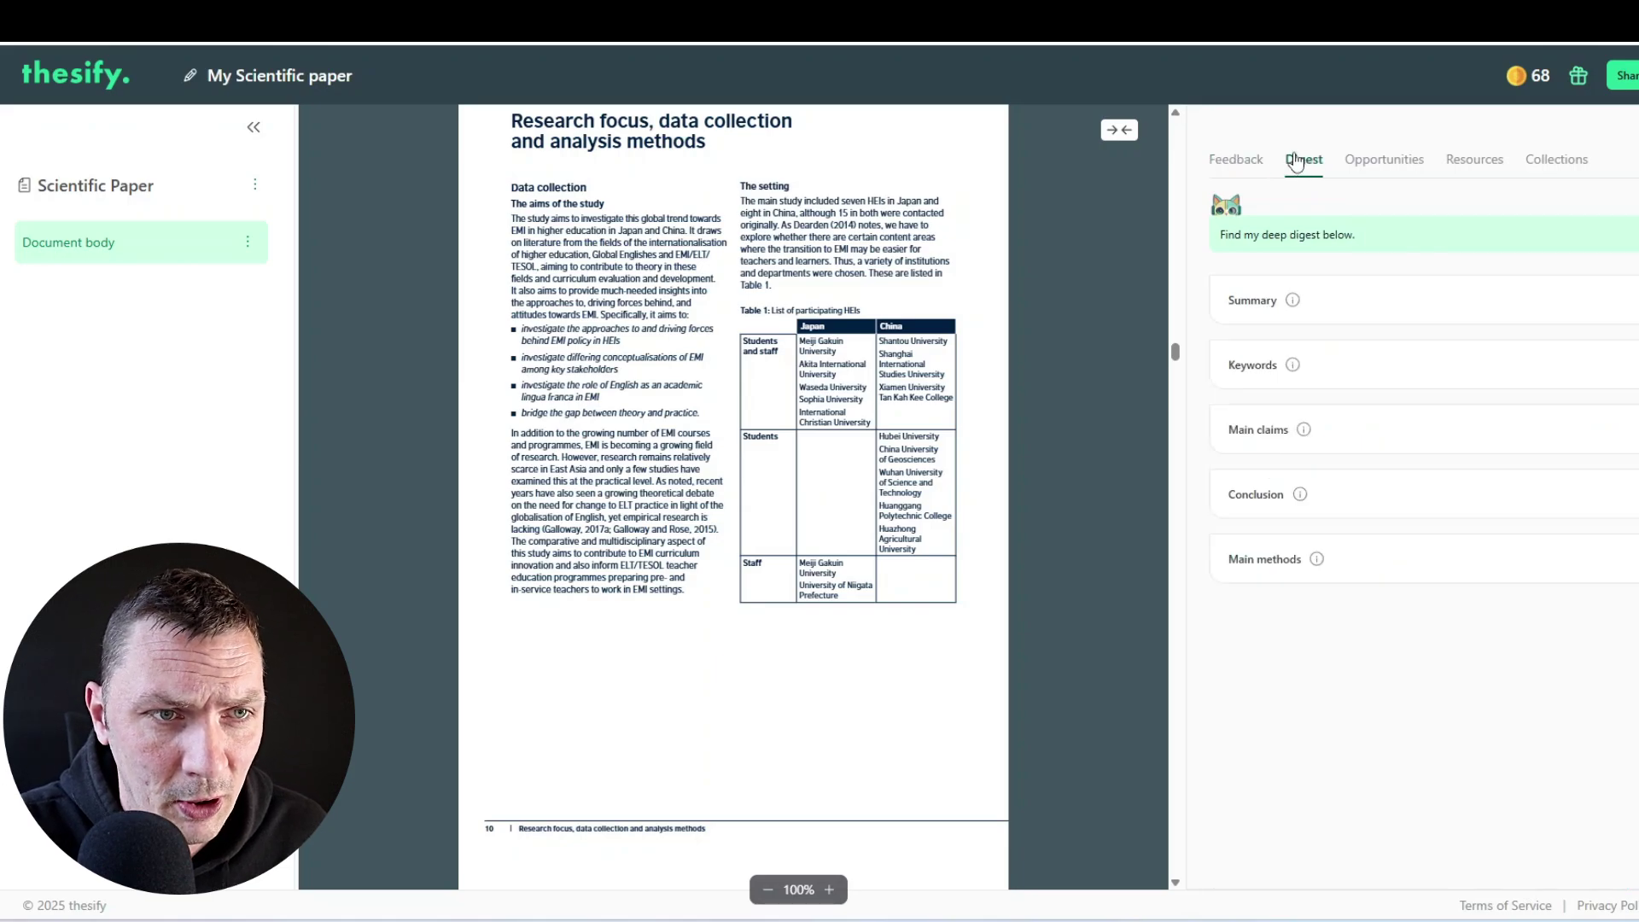
left_click(1243, 164)
left_click(1308, 167)
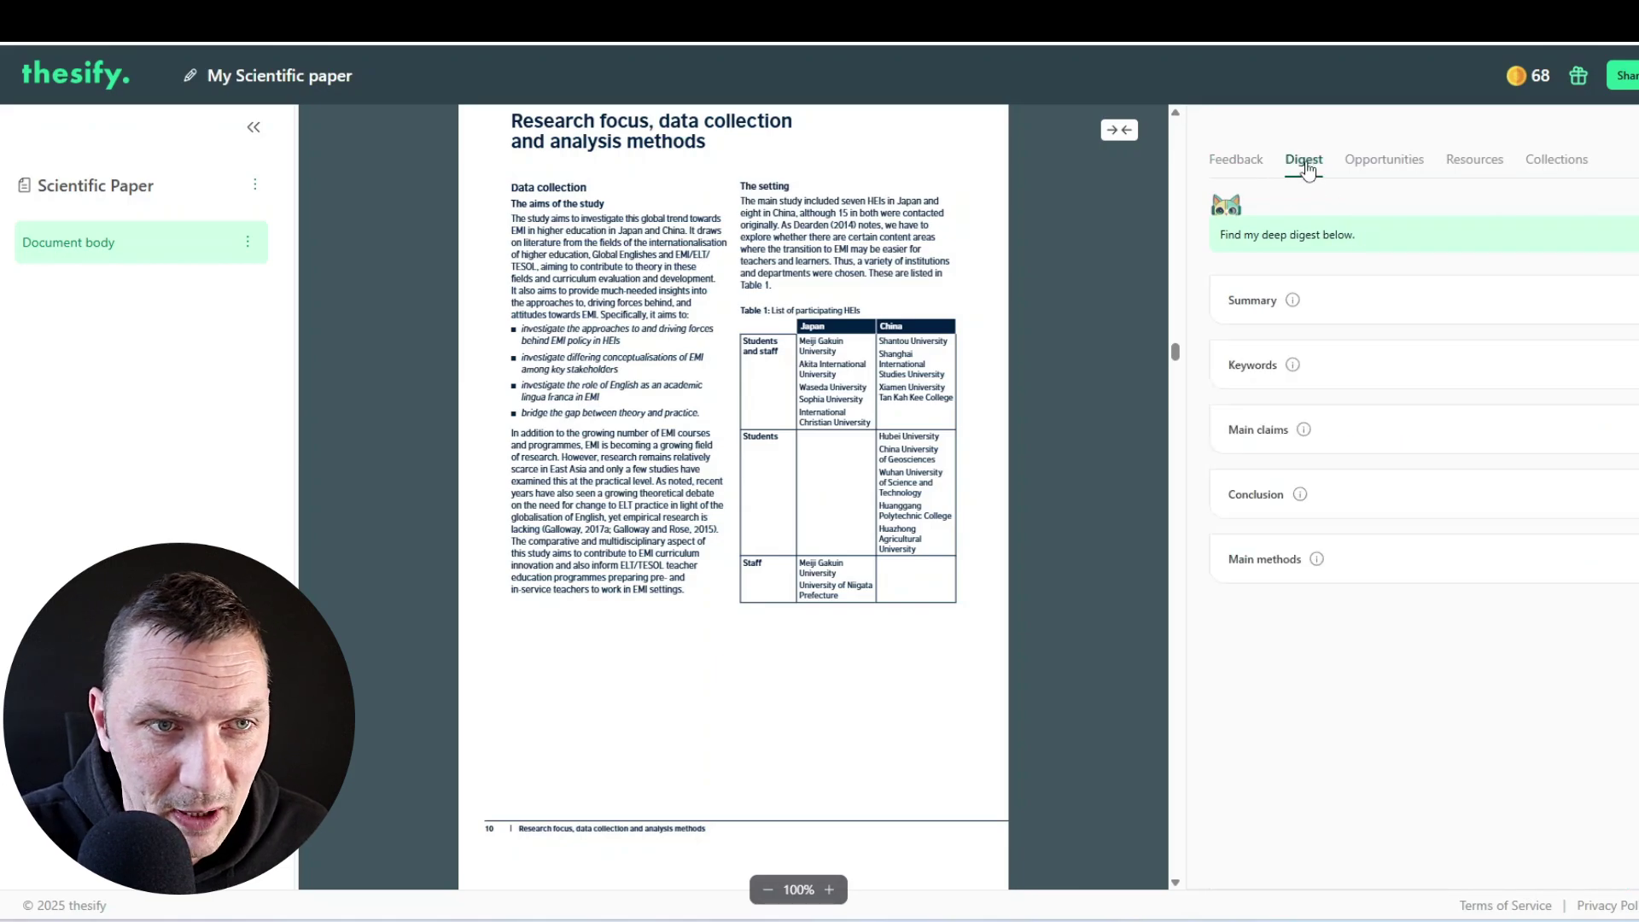
mouse_move(1289, 304)
left_click(1450, 316)
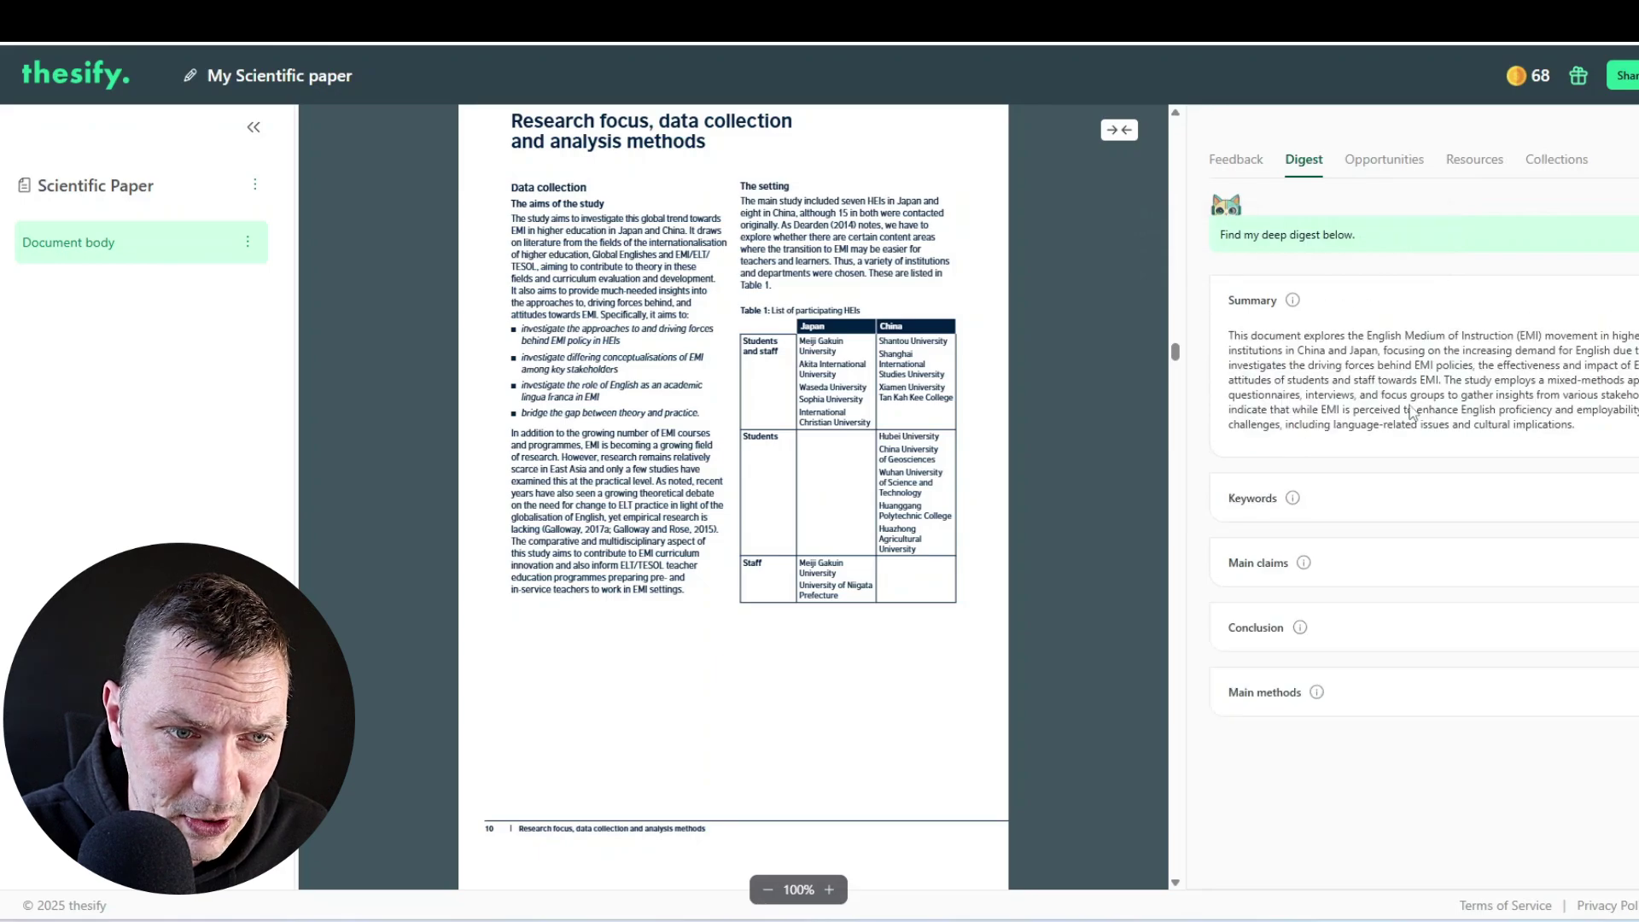
left_click(1356, 504)
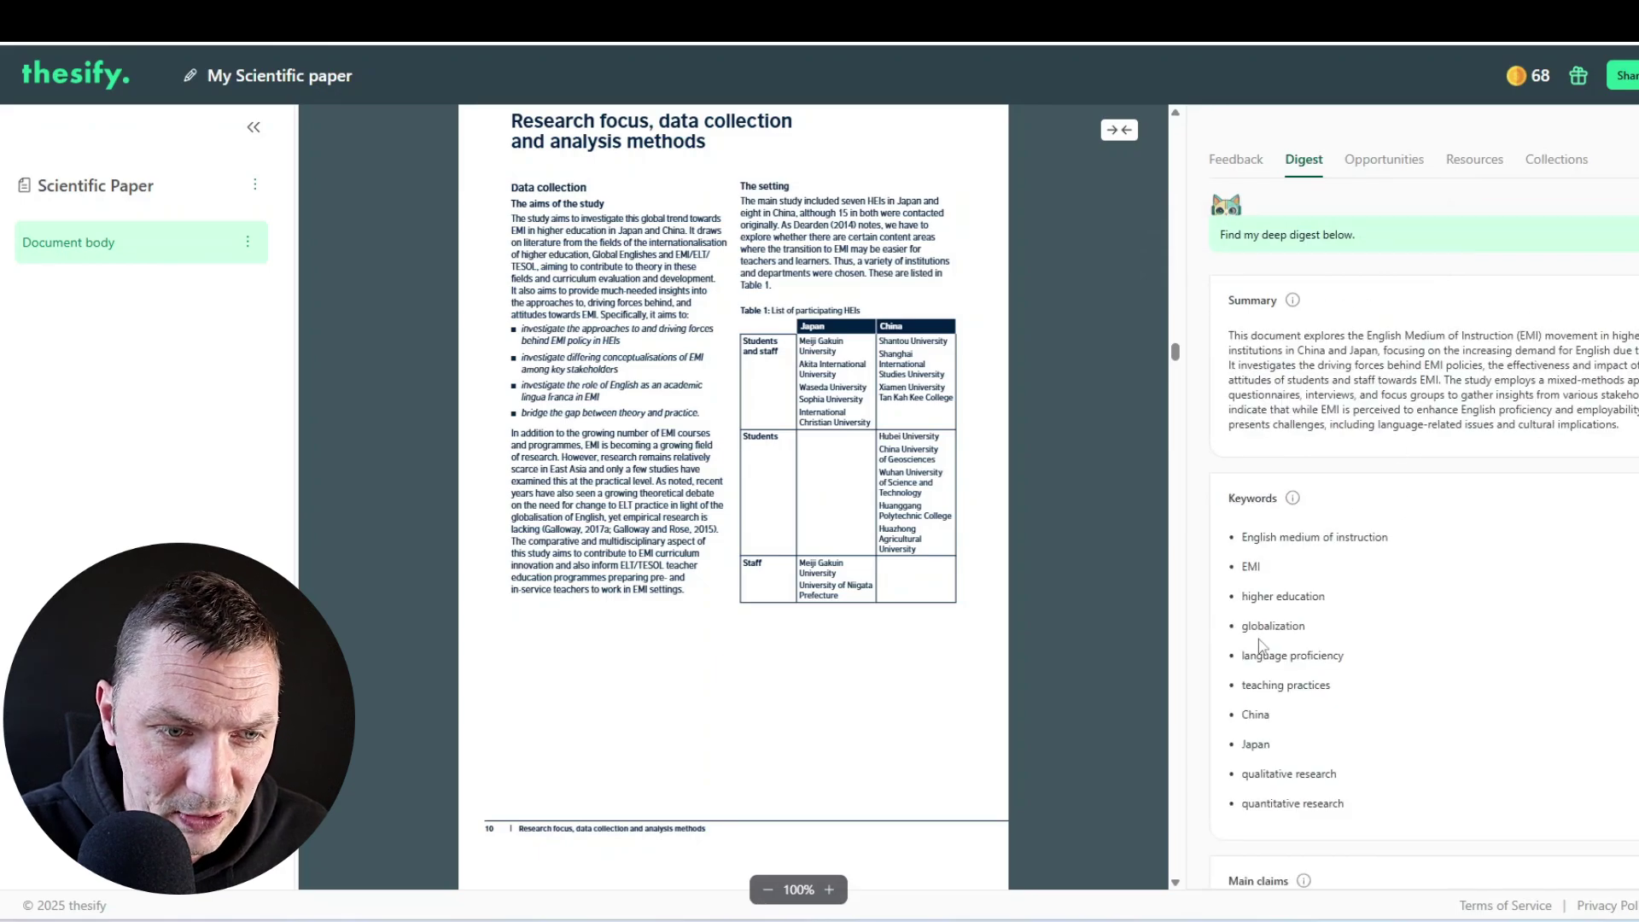
scroll(1270, 636, "down", 2)
scroll(1276, 631, "up", 2)
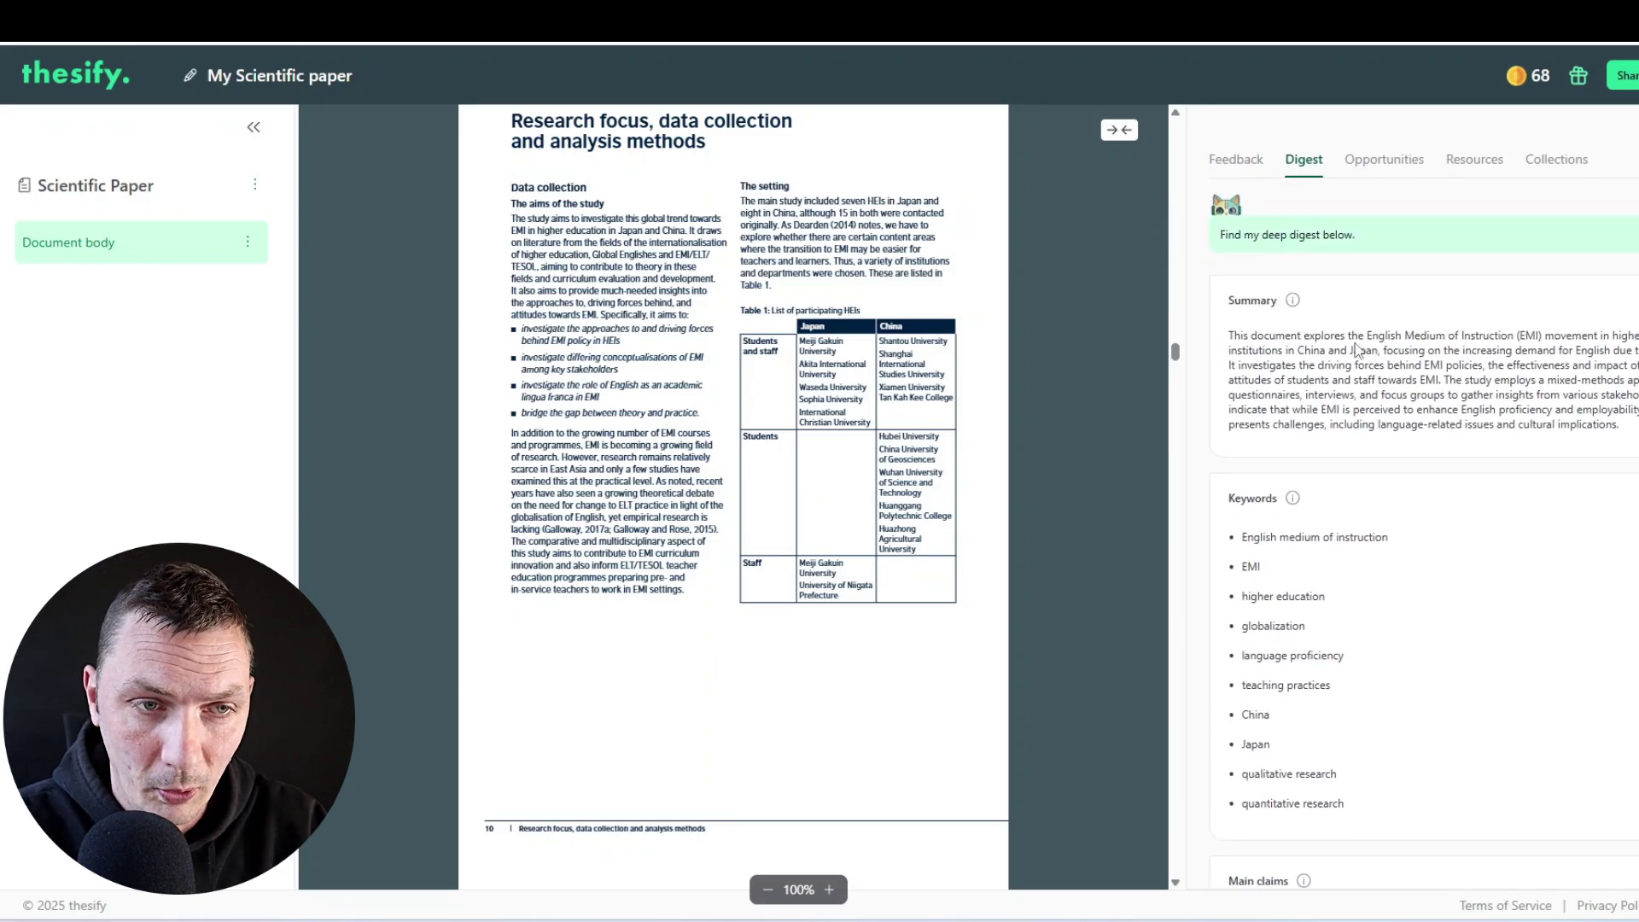
left_click_drag(1240, 337, 1561, 425)
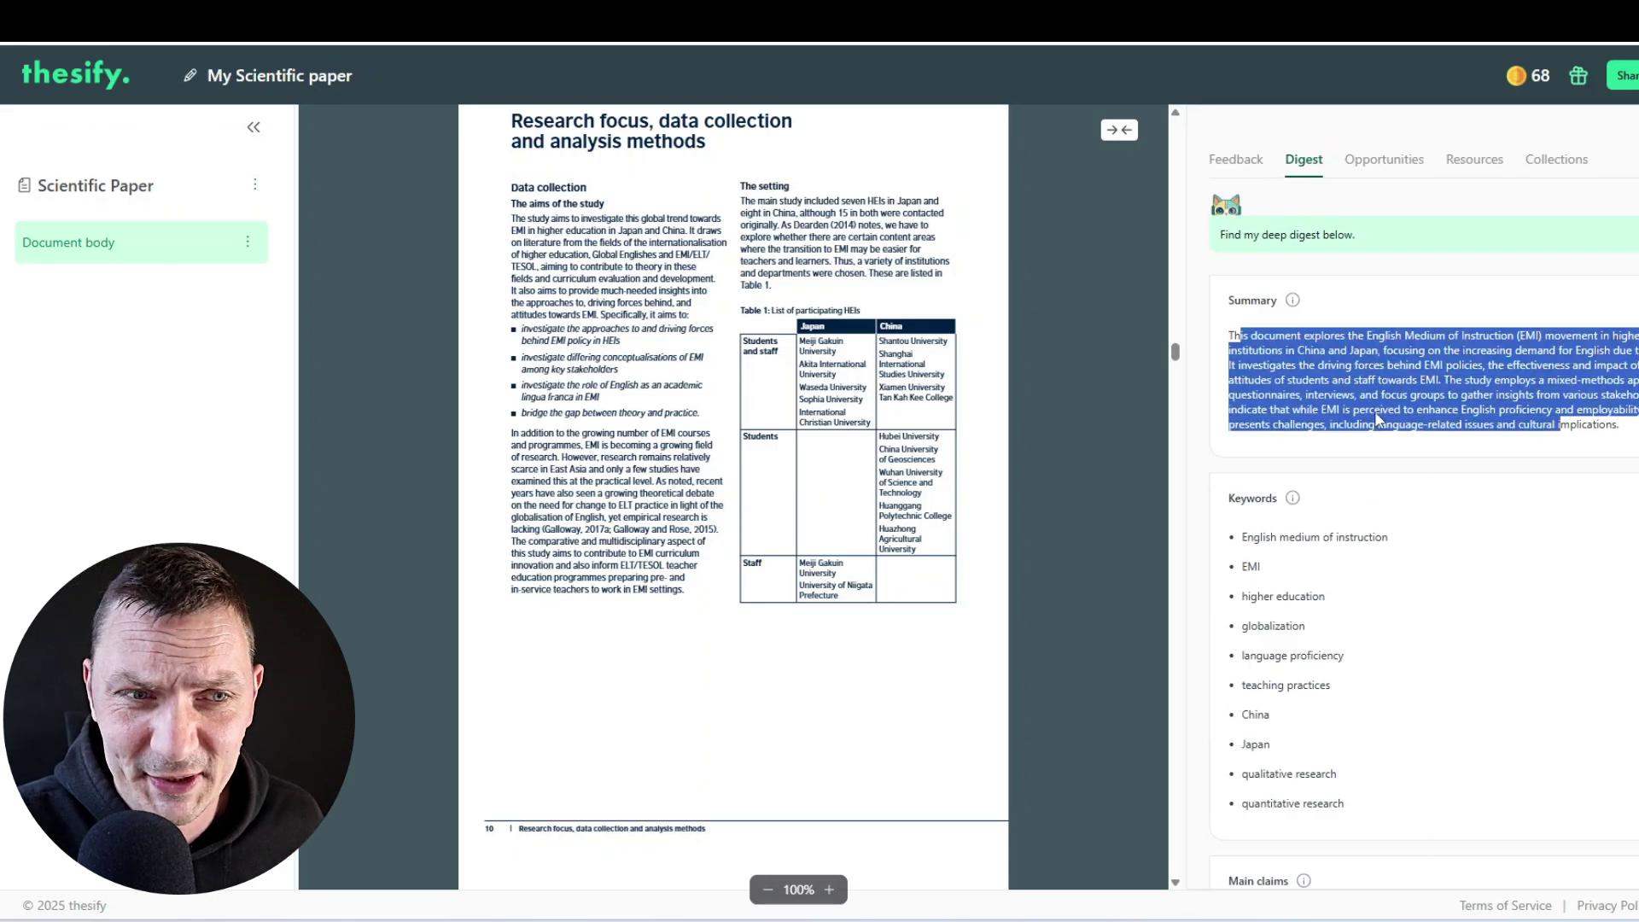
left_click(1400, 376)
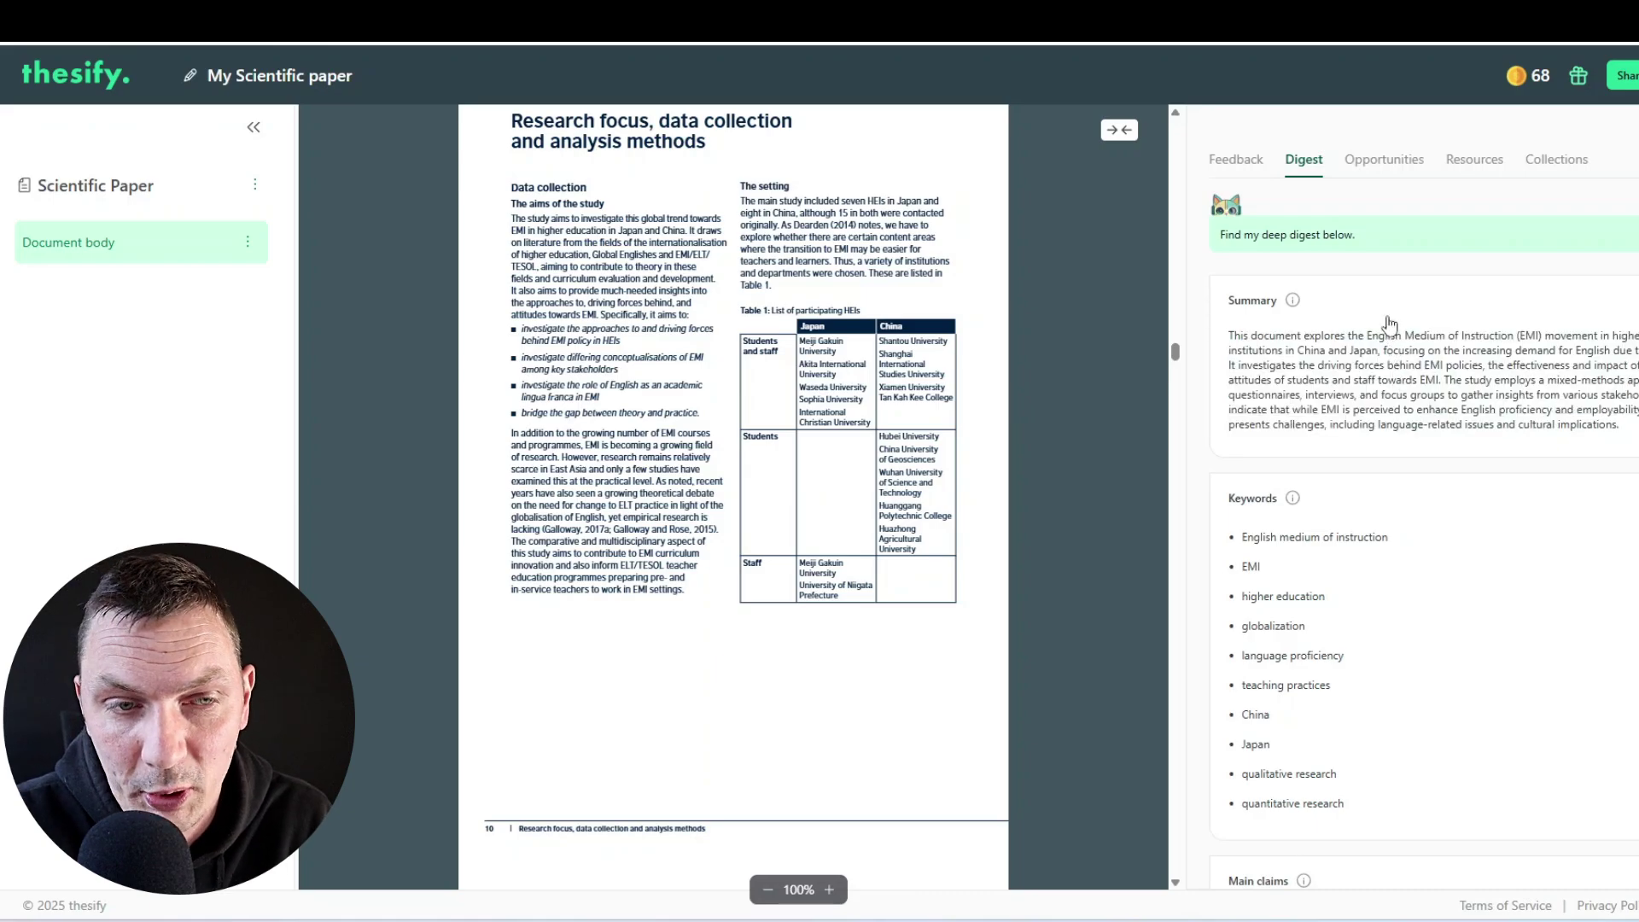
left_click_drag(1286, 336, 1532, 417)
Expand the Main claims section and read through its claims
scroll(1401, 449, "down", 2)
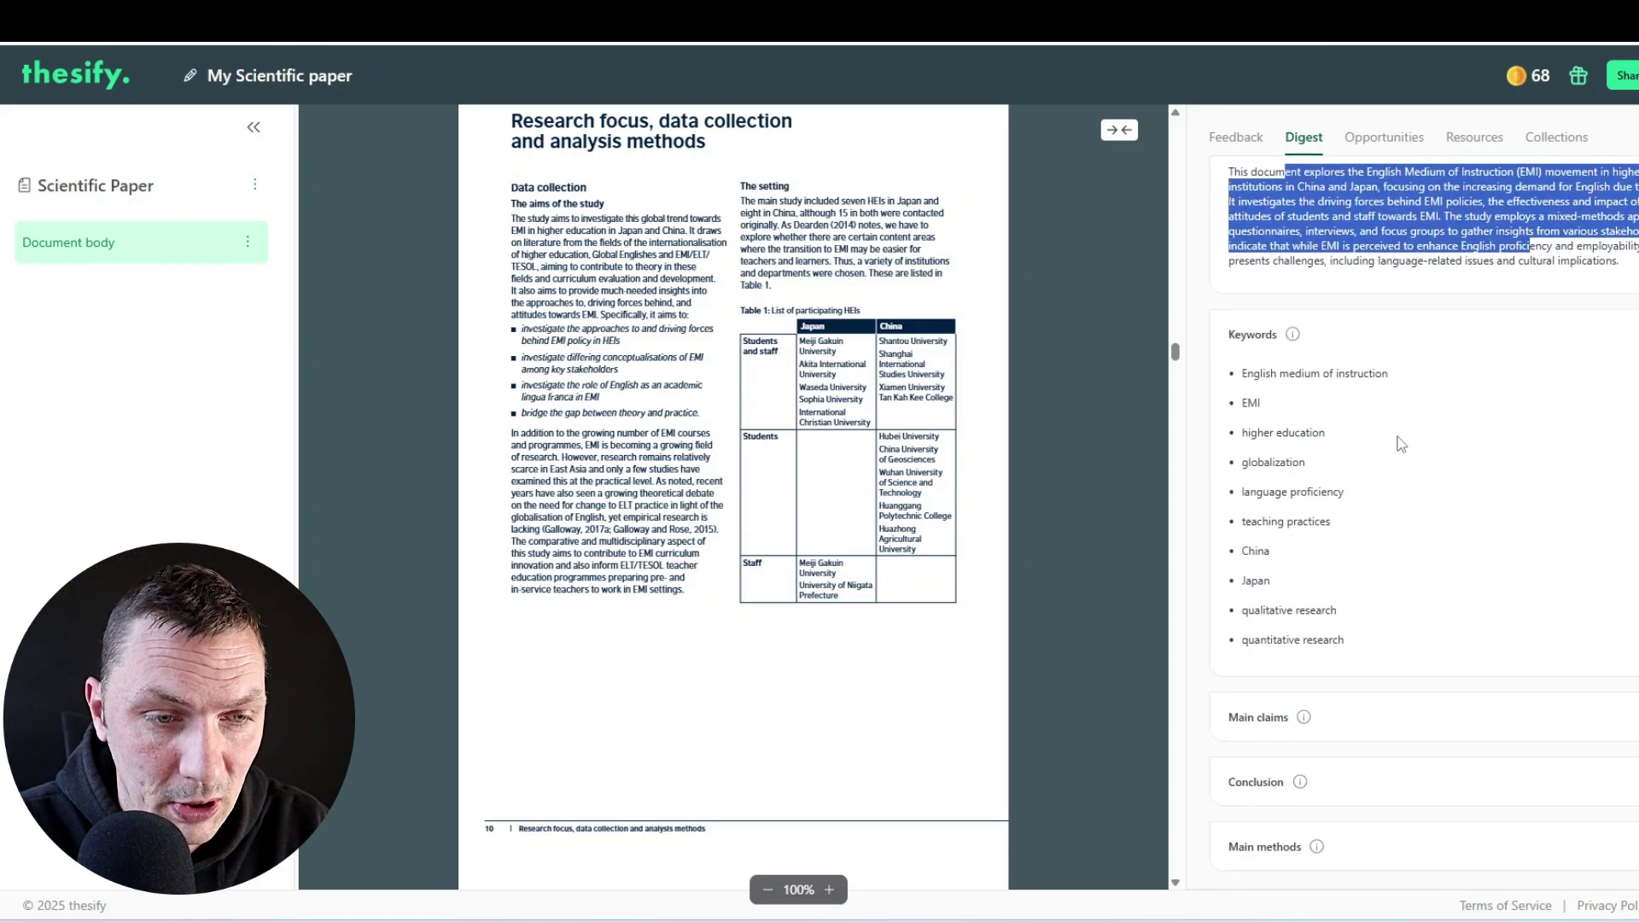
left_click(1255, 716)
scroll(1366, 478, "down", 3)
left_click_drag(1295, 500, 1428, 656)
scroll(1464, 552, "down", 1)
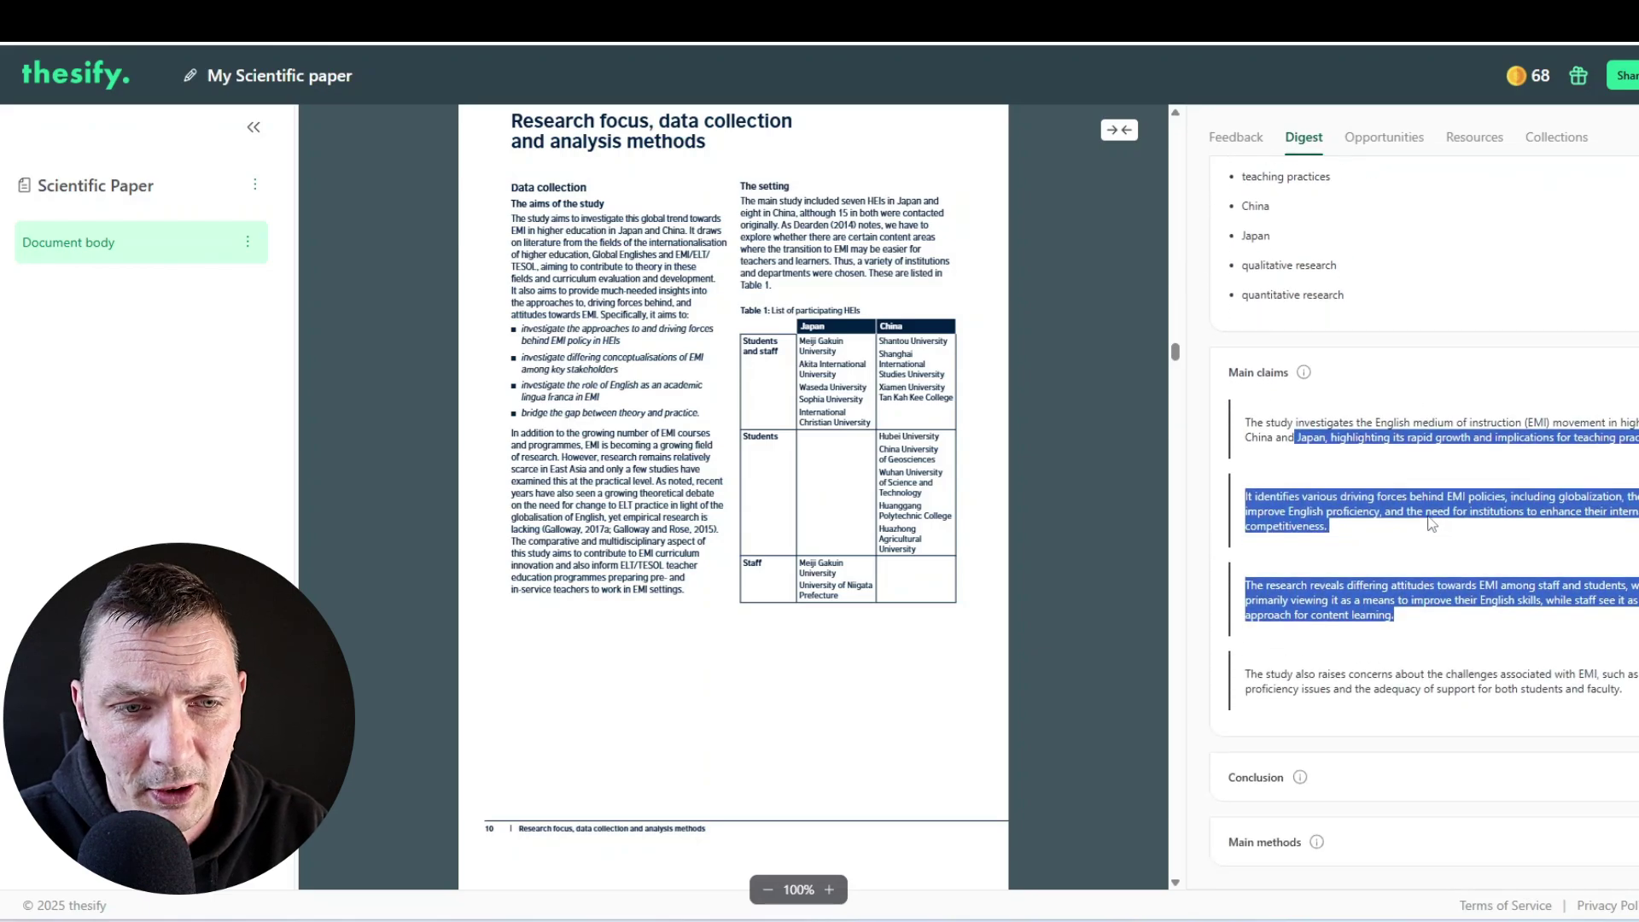
left_click(1380, 545)
scroll(1380, 545, "down", 1)
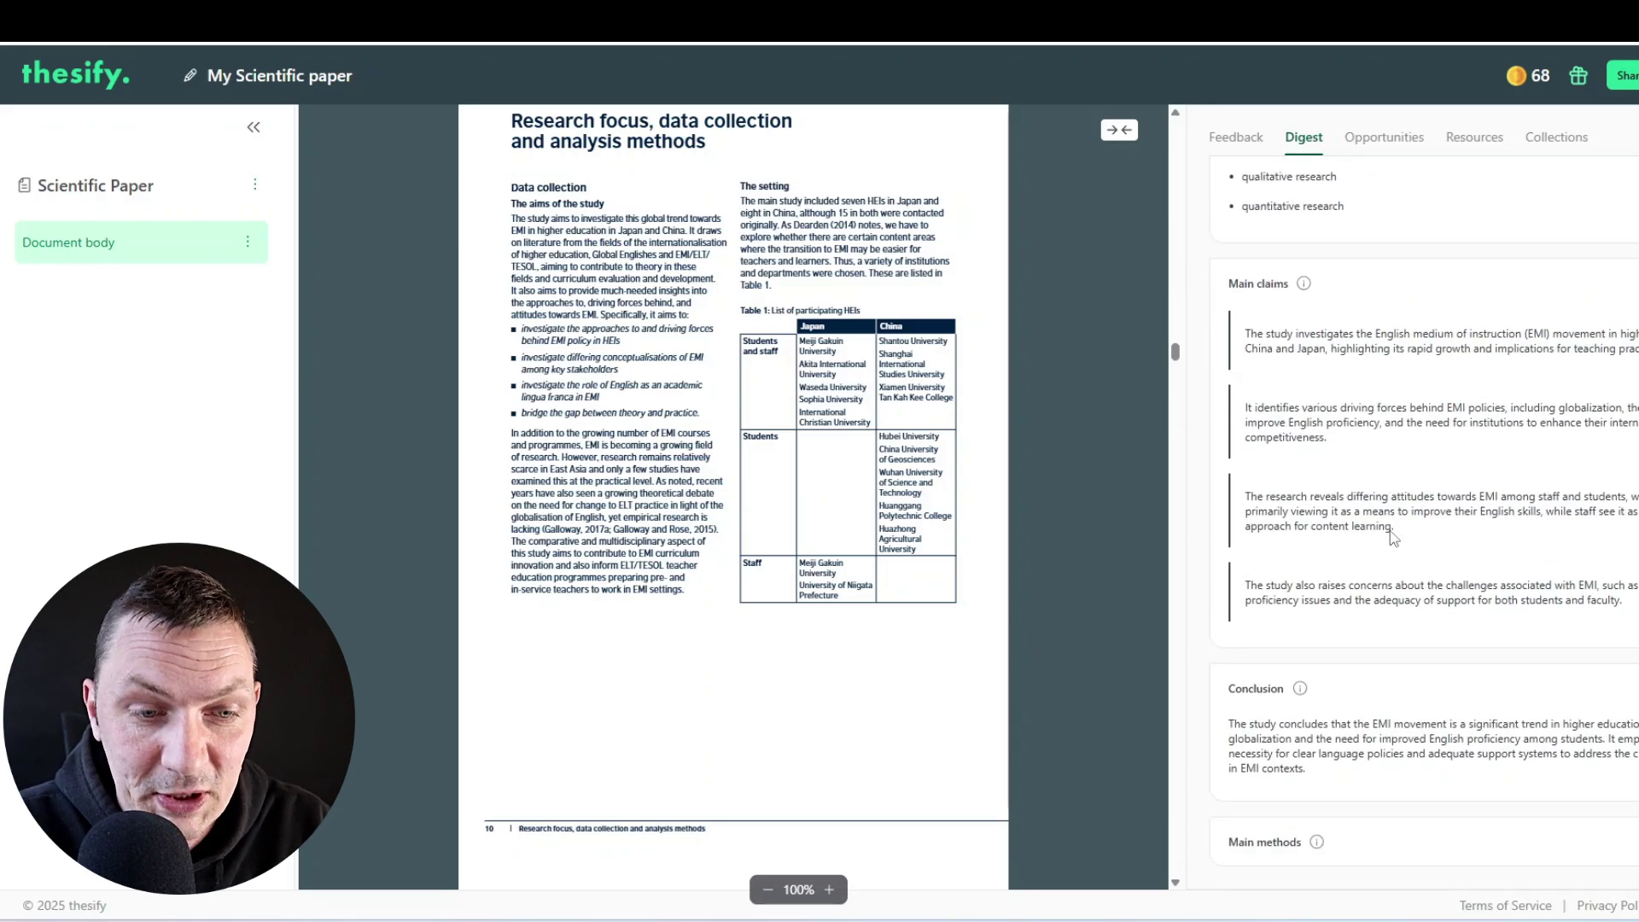
Expand Main methods showing the mixed-methods approach, then return to the summary
left_click(1391, 847)
scroll(1547, 633, "down", 2)
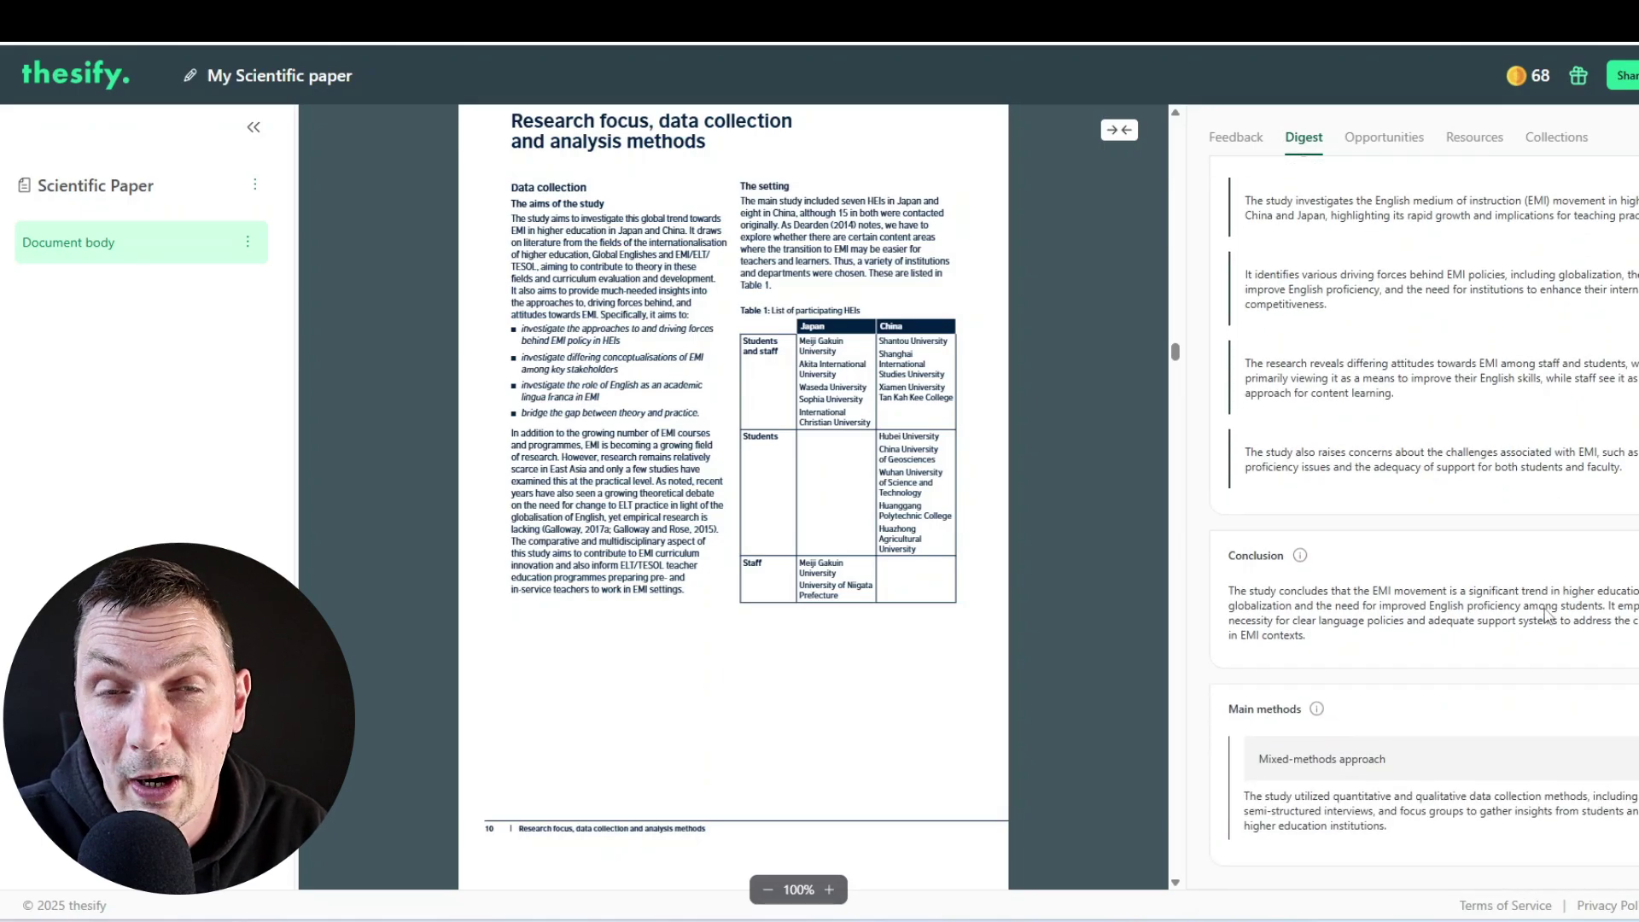
scroll(1546, 613, "up", 8)
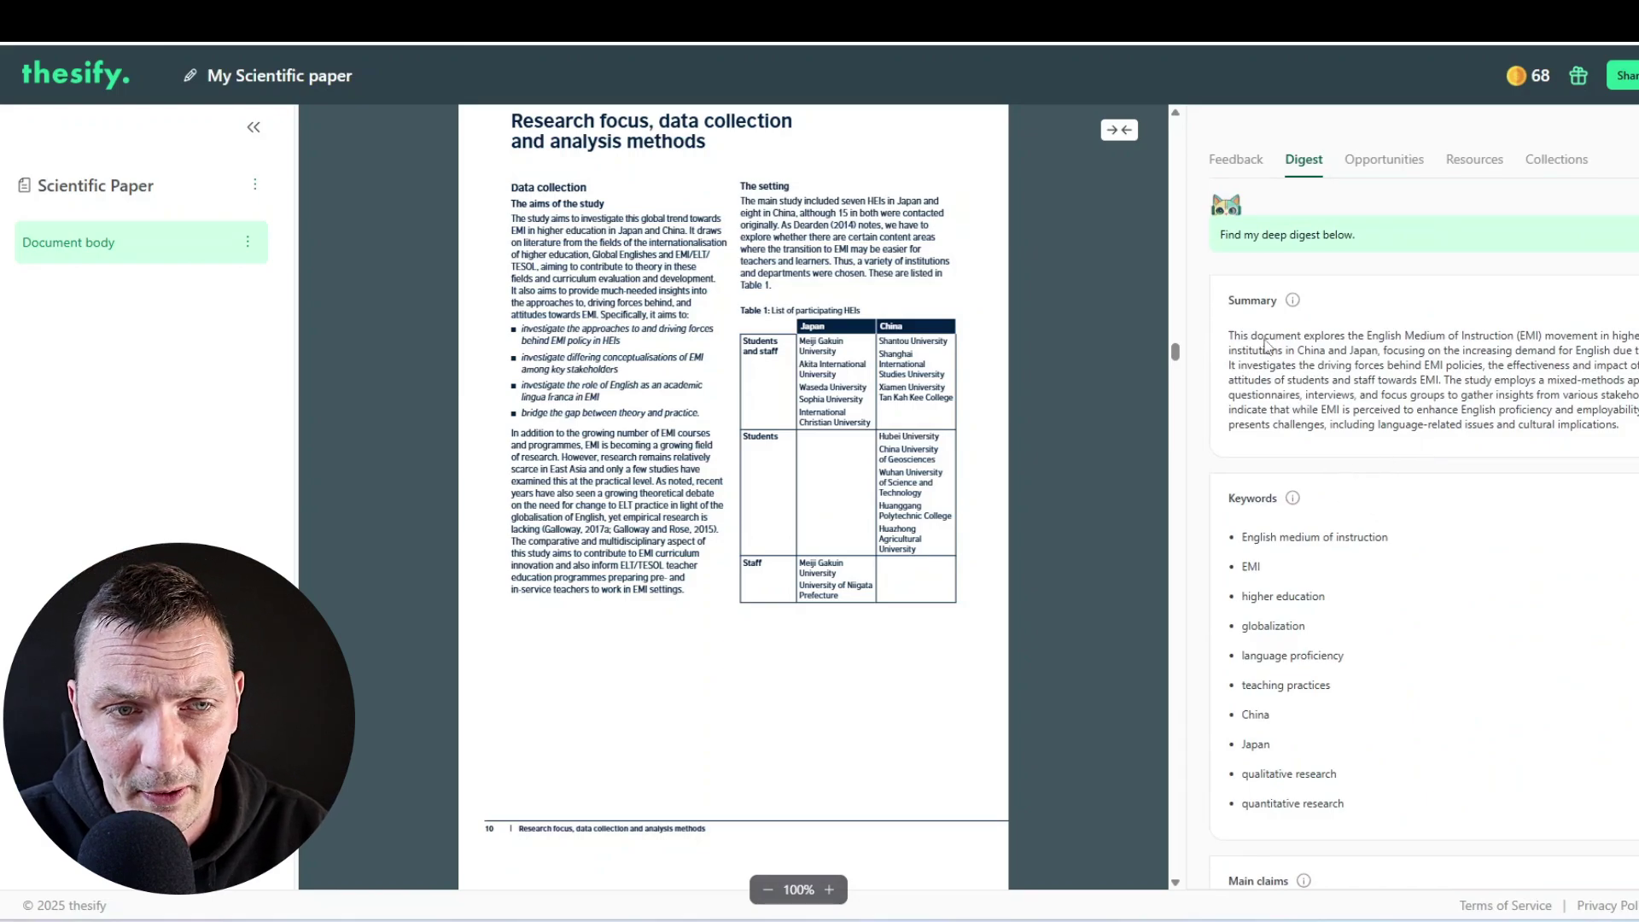
left_click_drag(1264, 335, 1620, 431)
left_click(1601, 439)
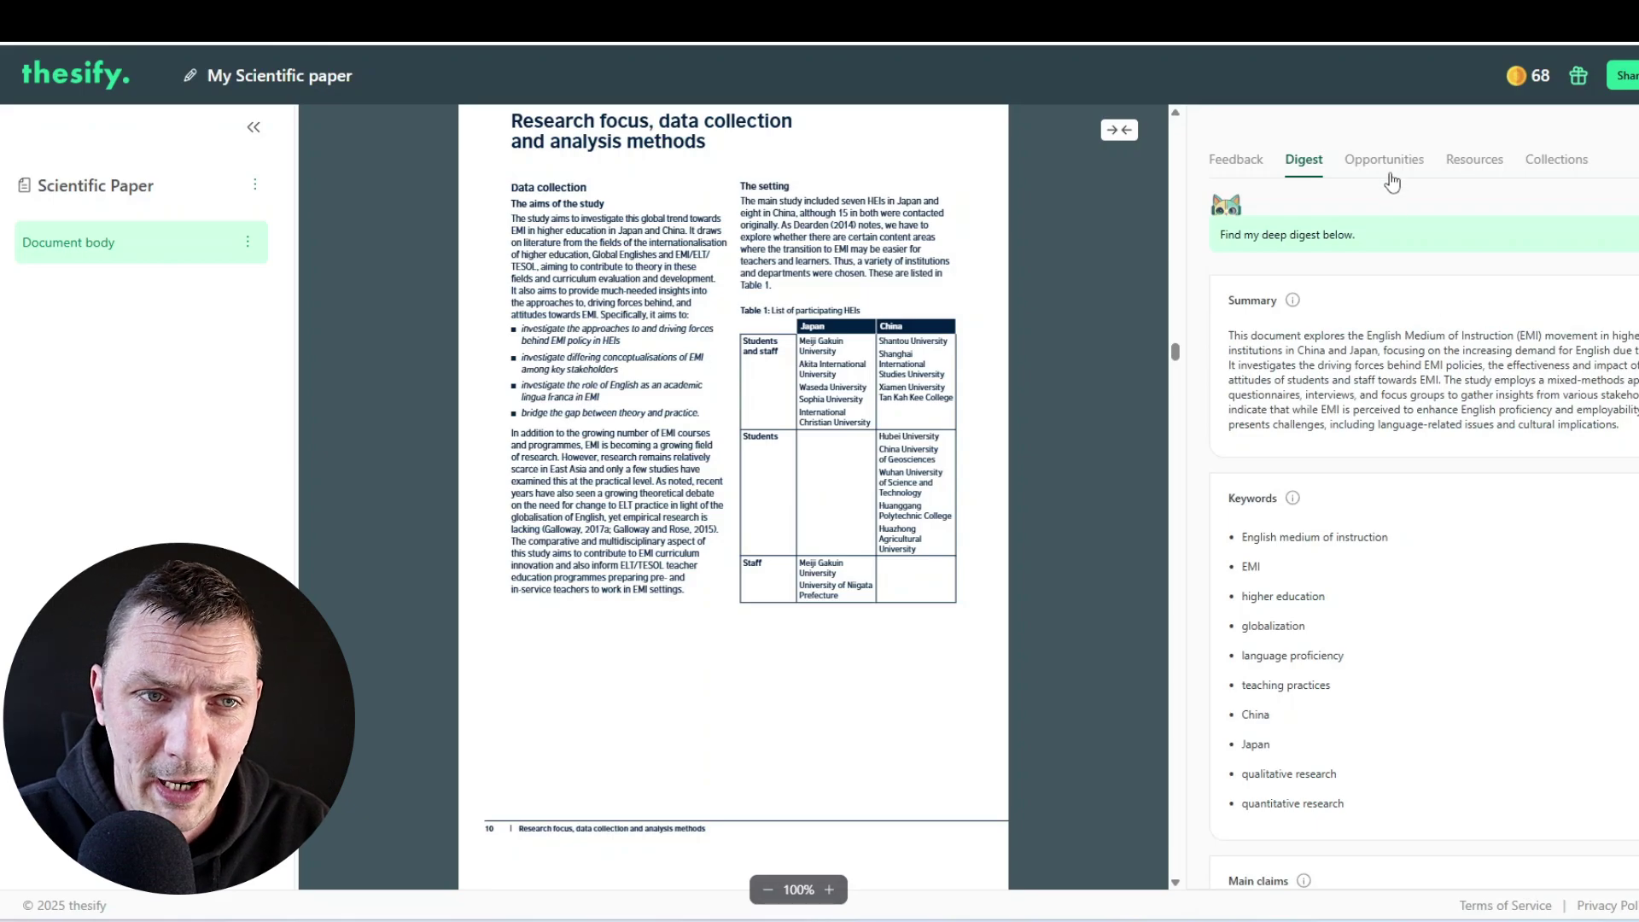
Show Opportunities and highlight the first direction on EMI's long-term career-trajectory impacts
left_click(1388, 162)
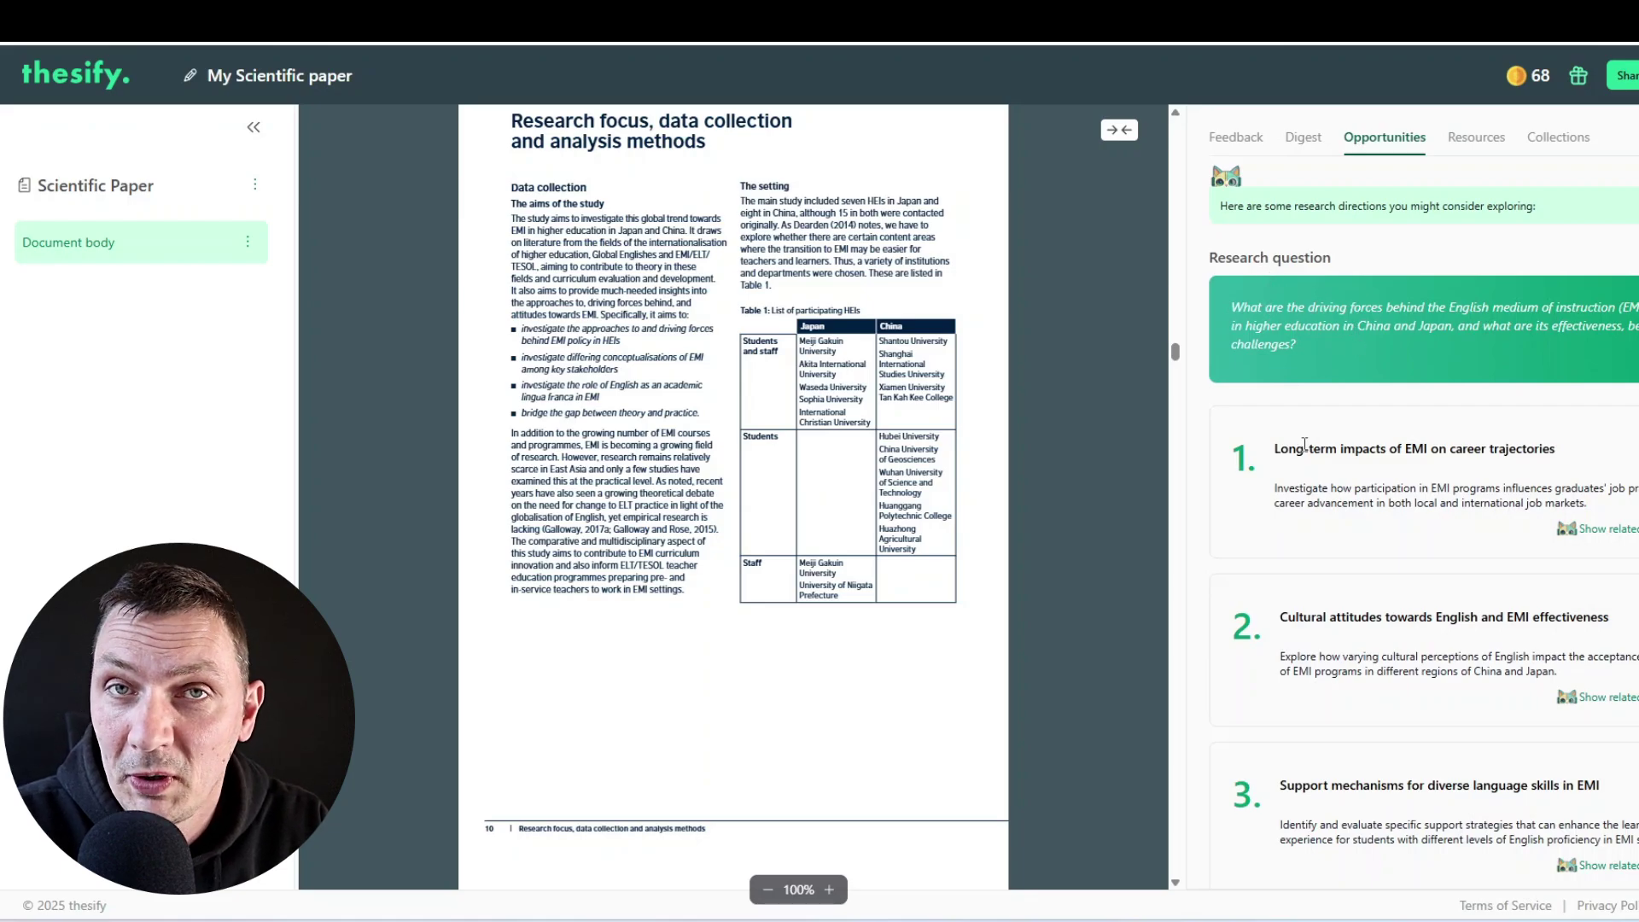
left_click_drag(1281, 449, 1469, 448)
left_click(1424, 453)
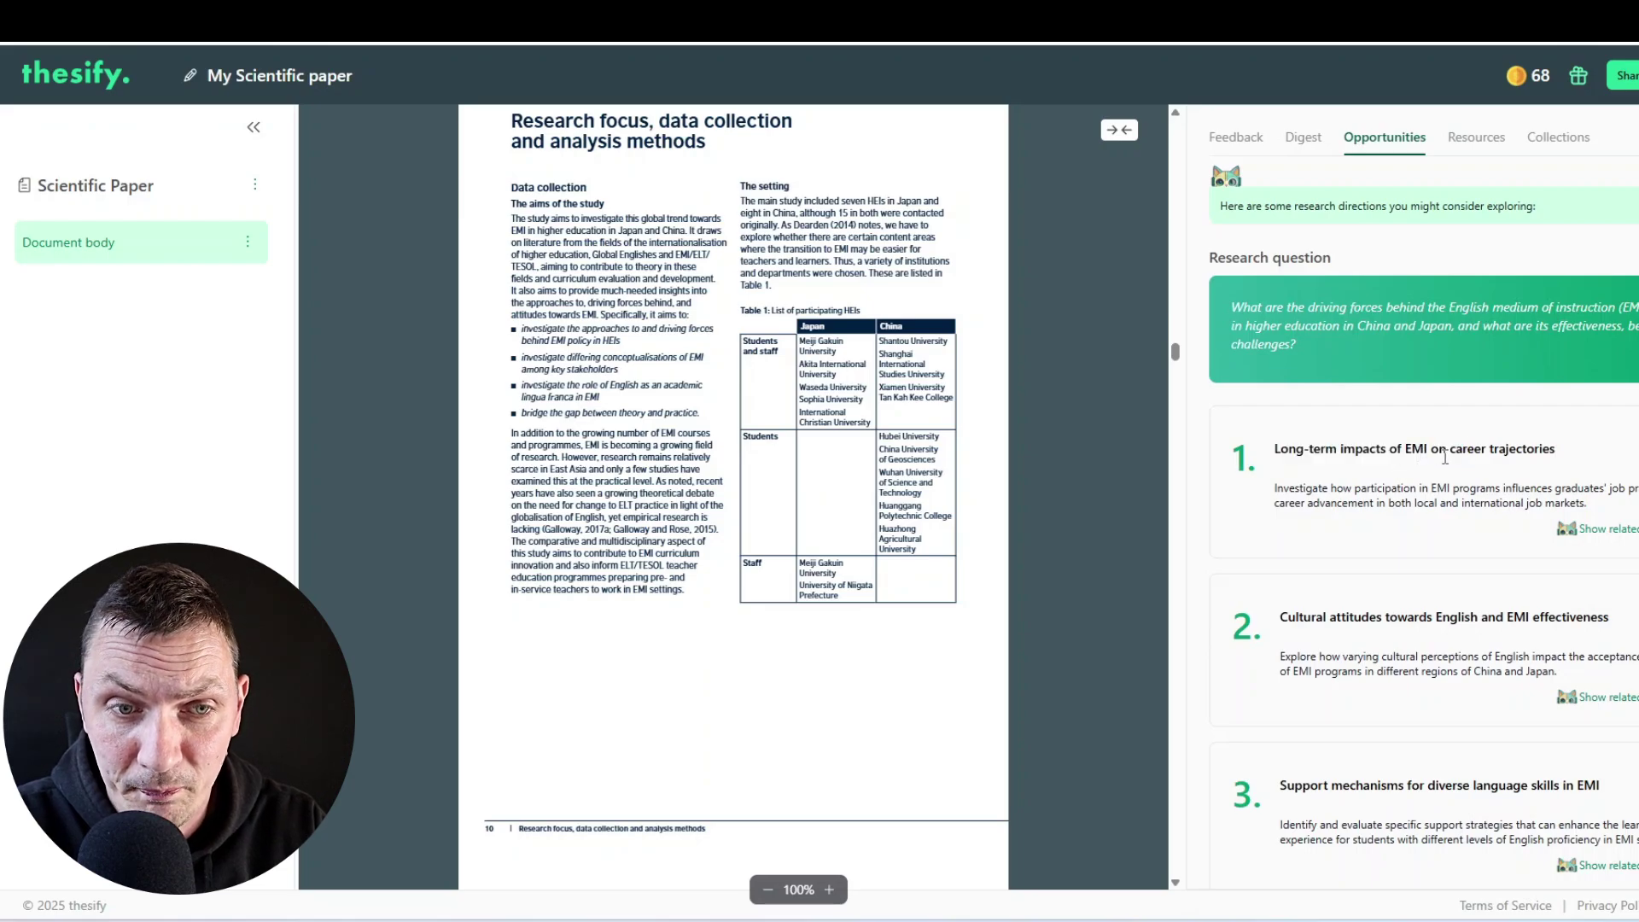
left_click_drag(1406, 453, 1557, 458)
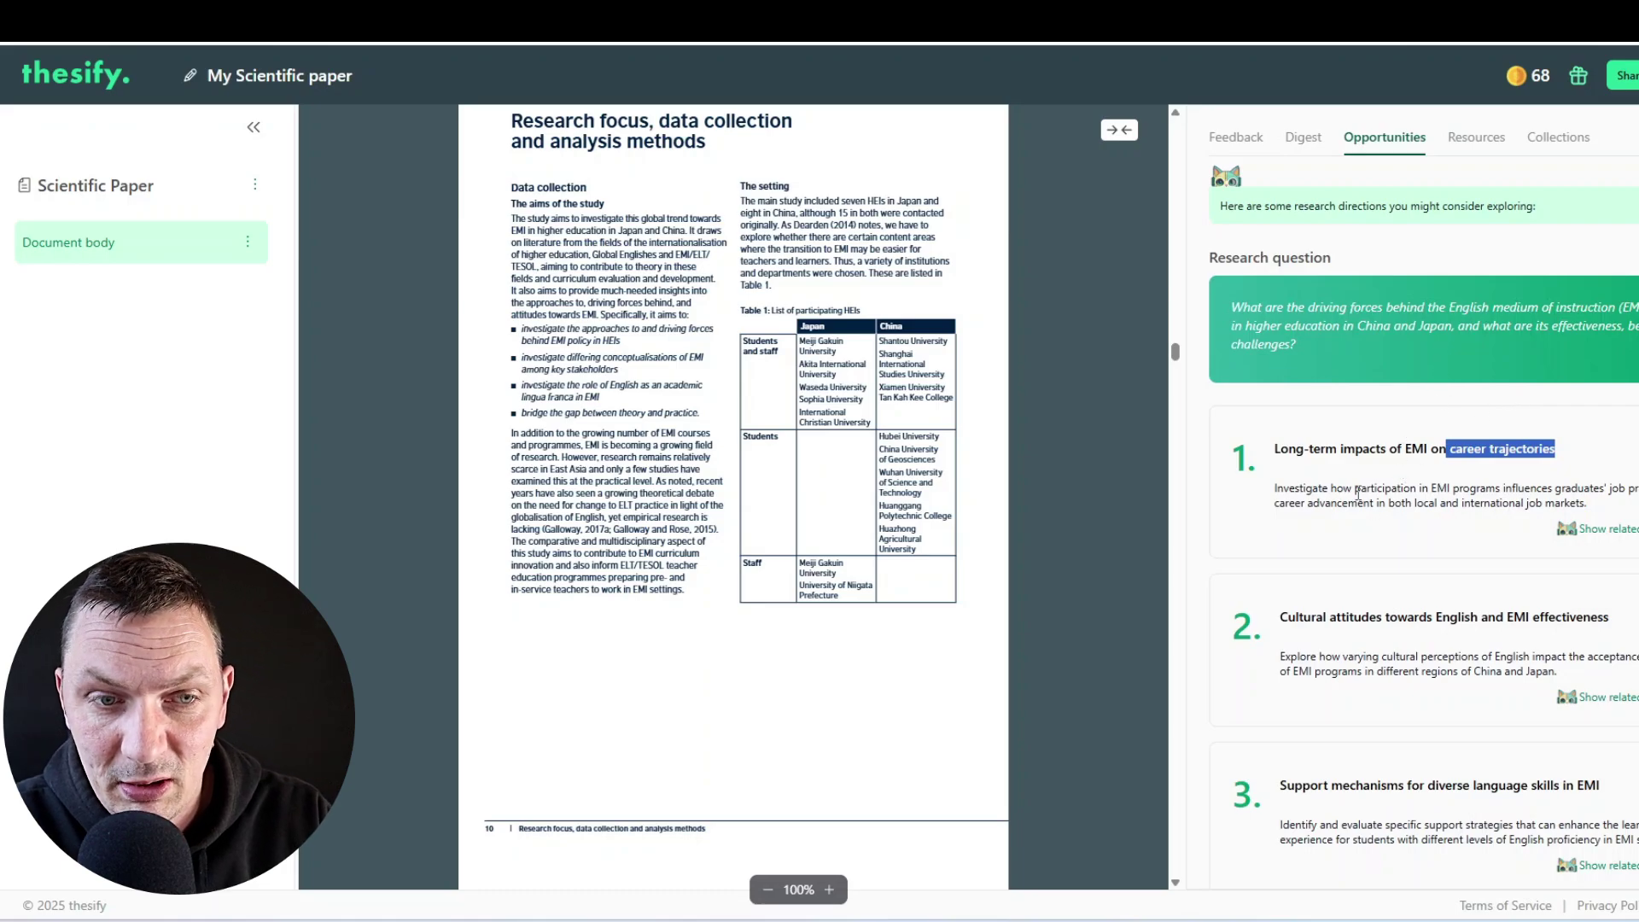
left_click_drag(1337, 488, 1596, 504)
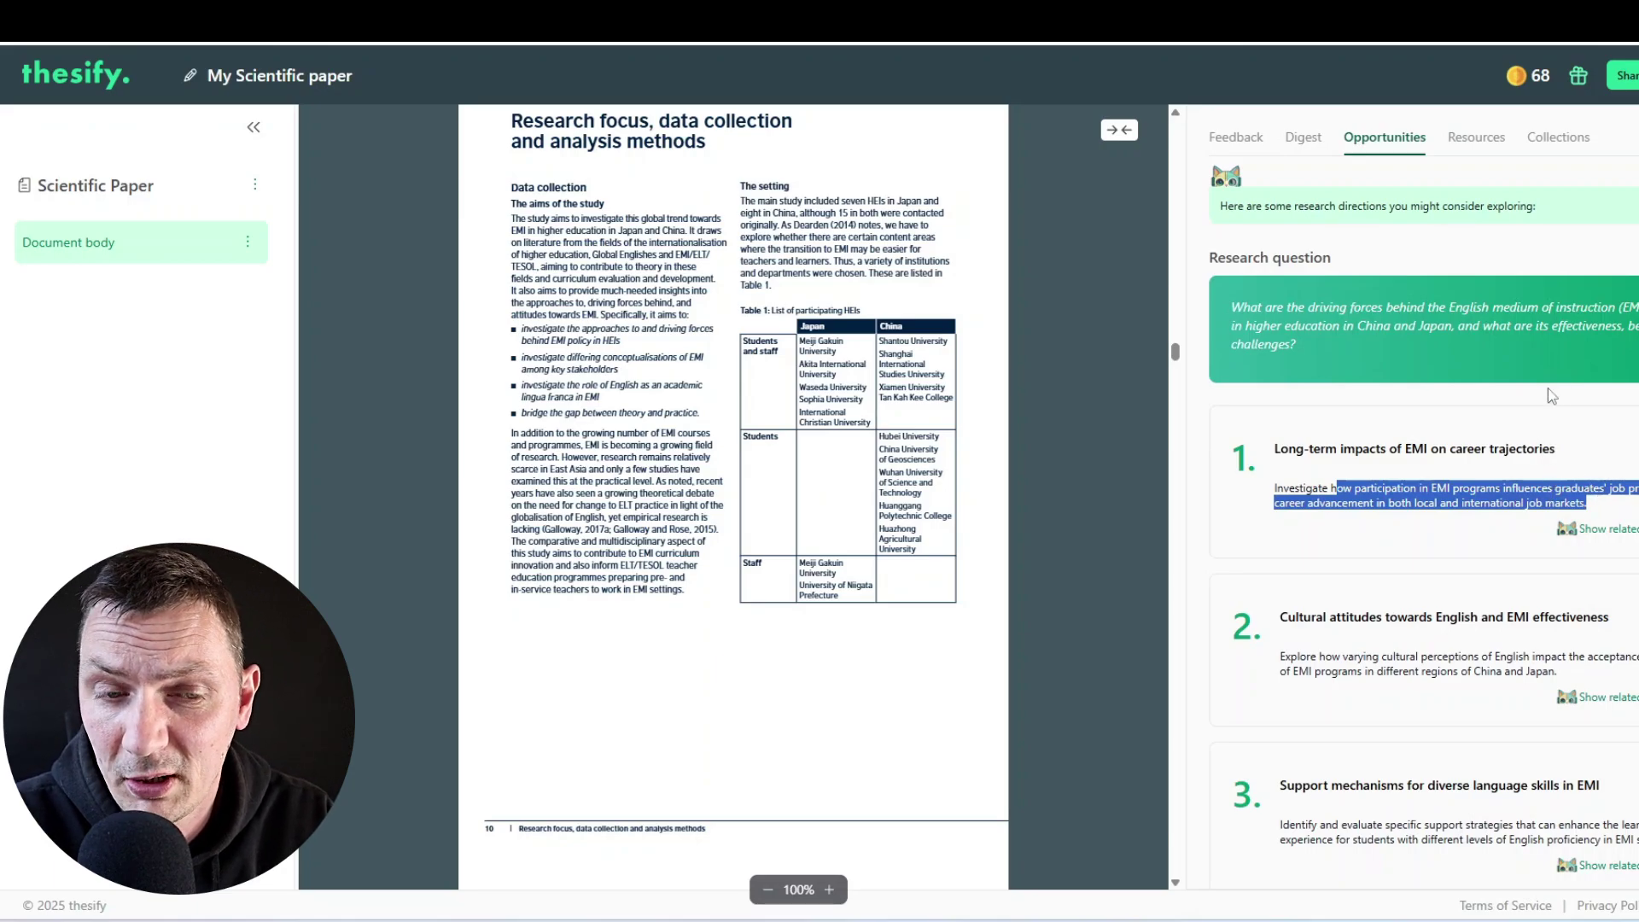
Load related articles for the career-trajectories direction and scroll down through topics 2–5
left_click(1584, 528)
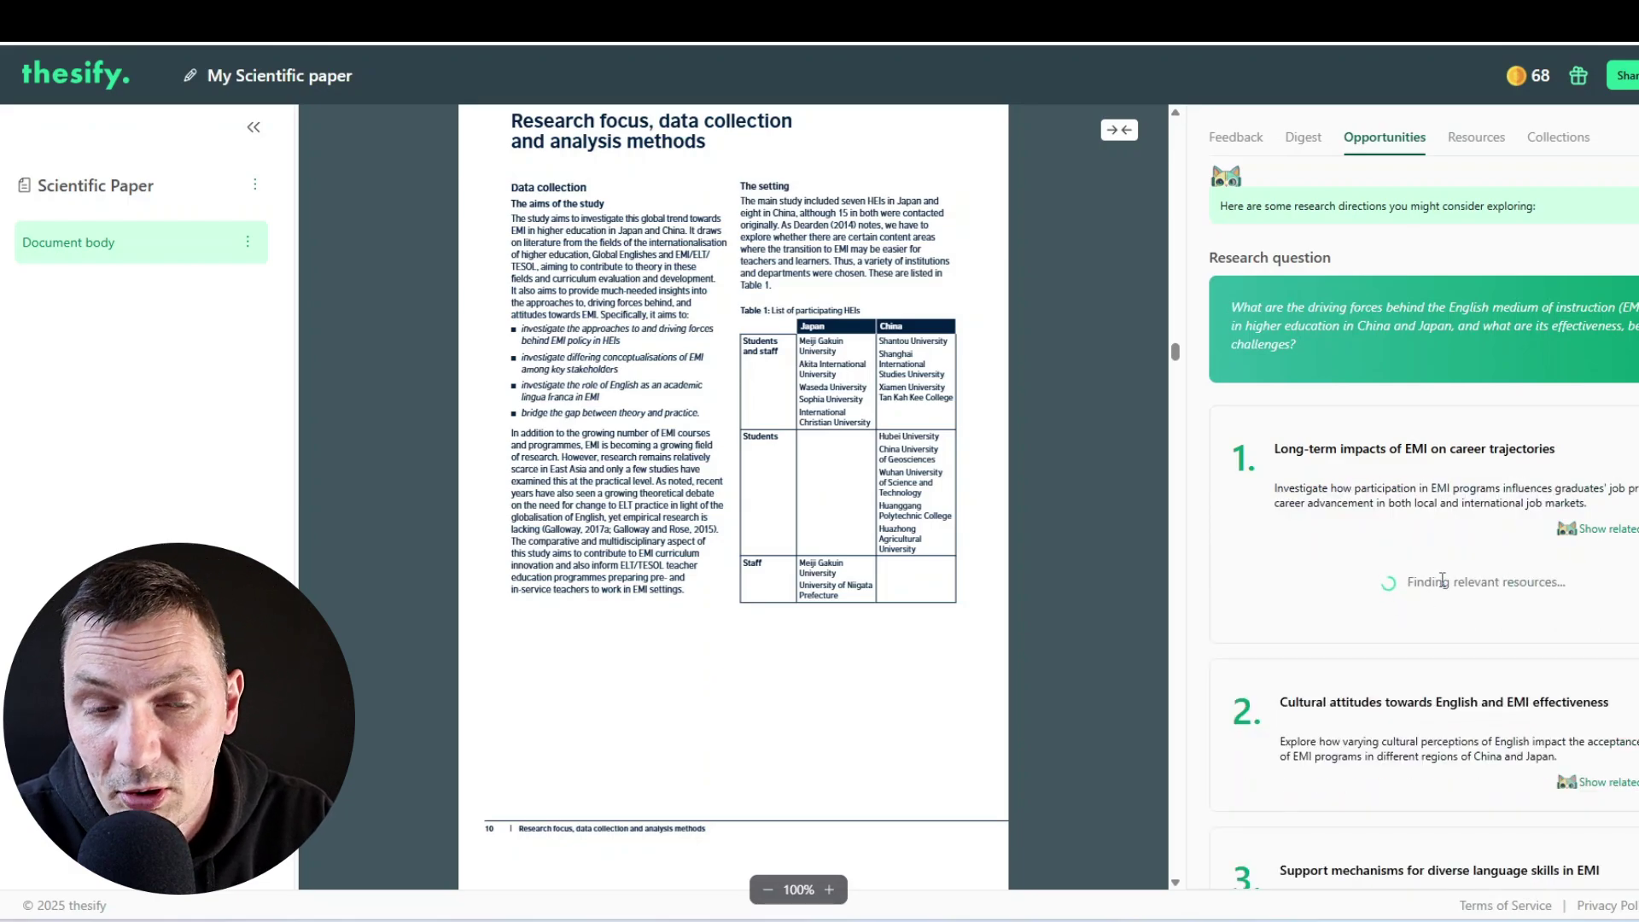
scroll(1436, 551, "down", 2)
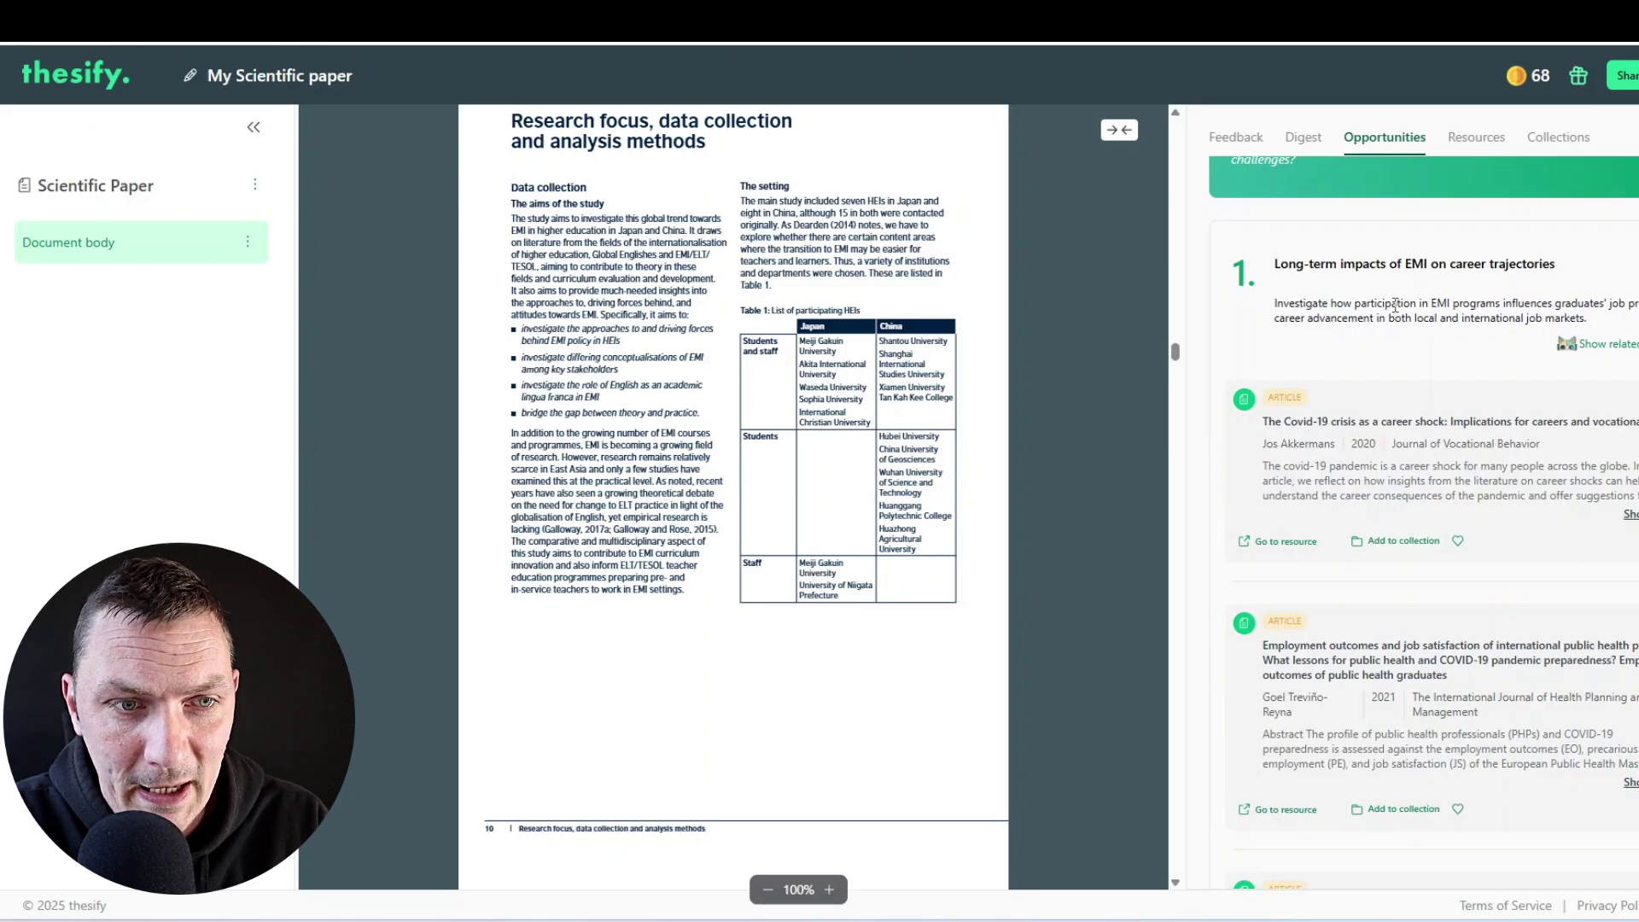
scroll(1451, 375, "down", 6)
scroll(1447, 384, "down", 12)
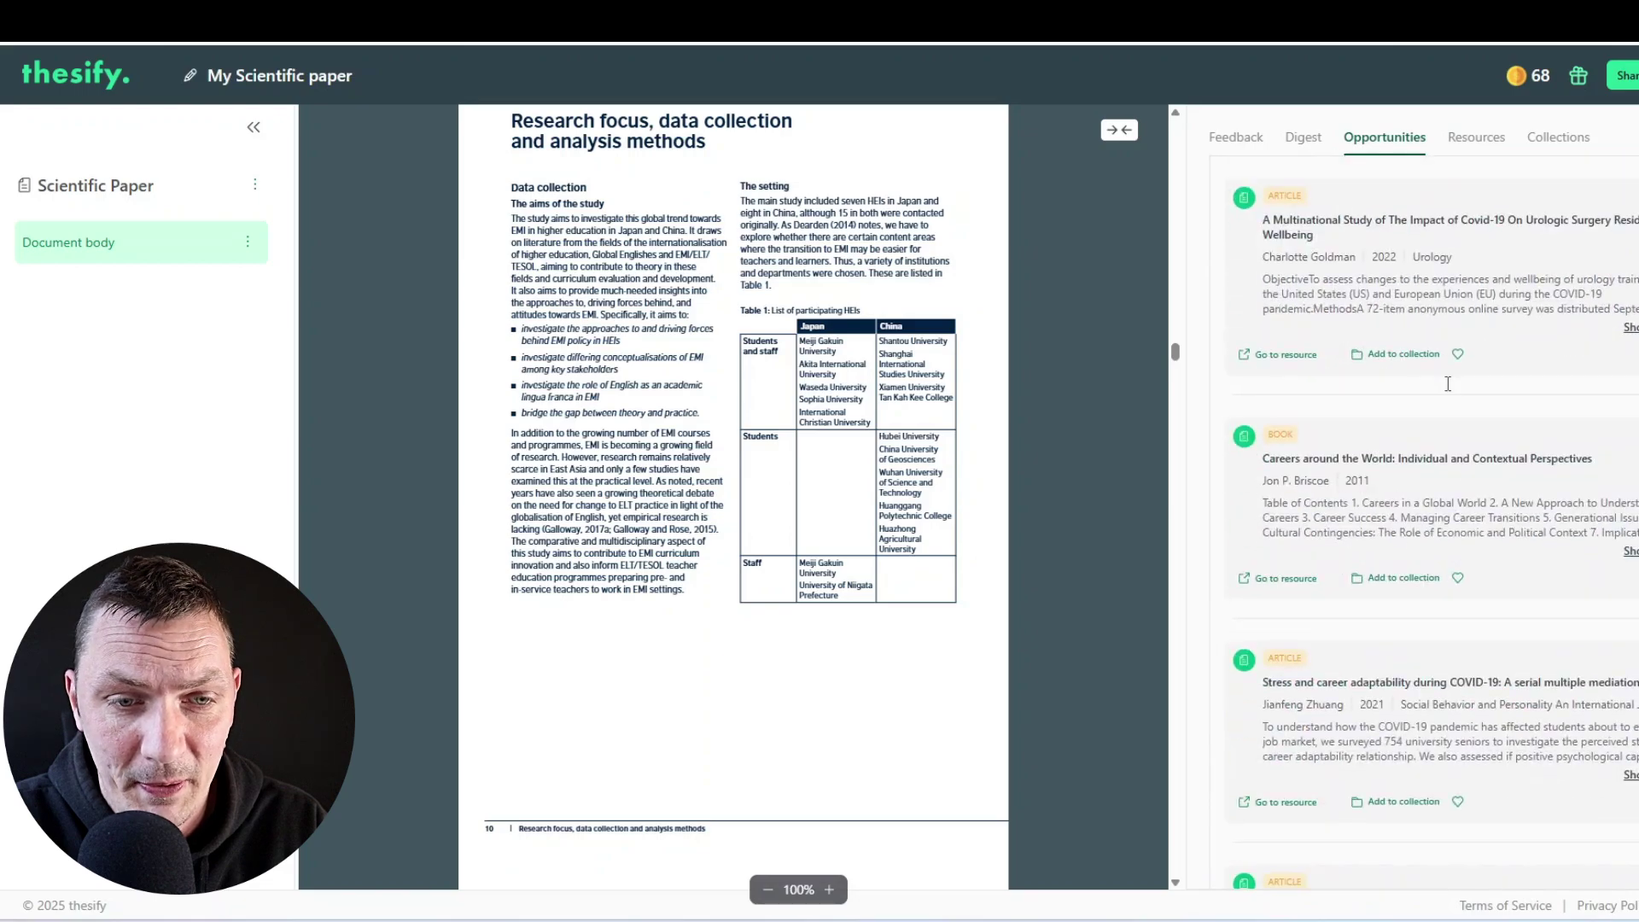
scroll(1447, 391, "down", 3)
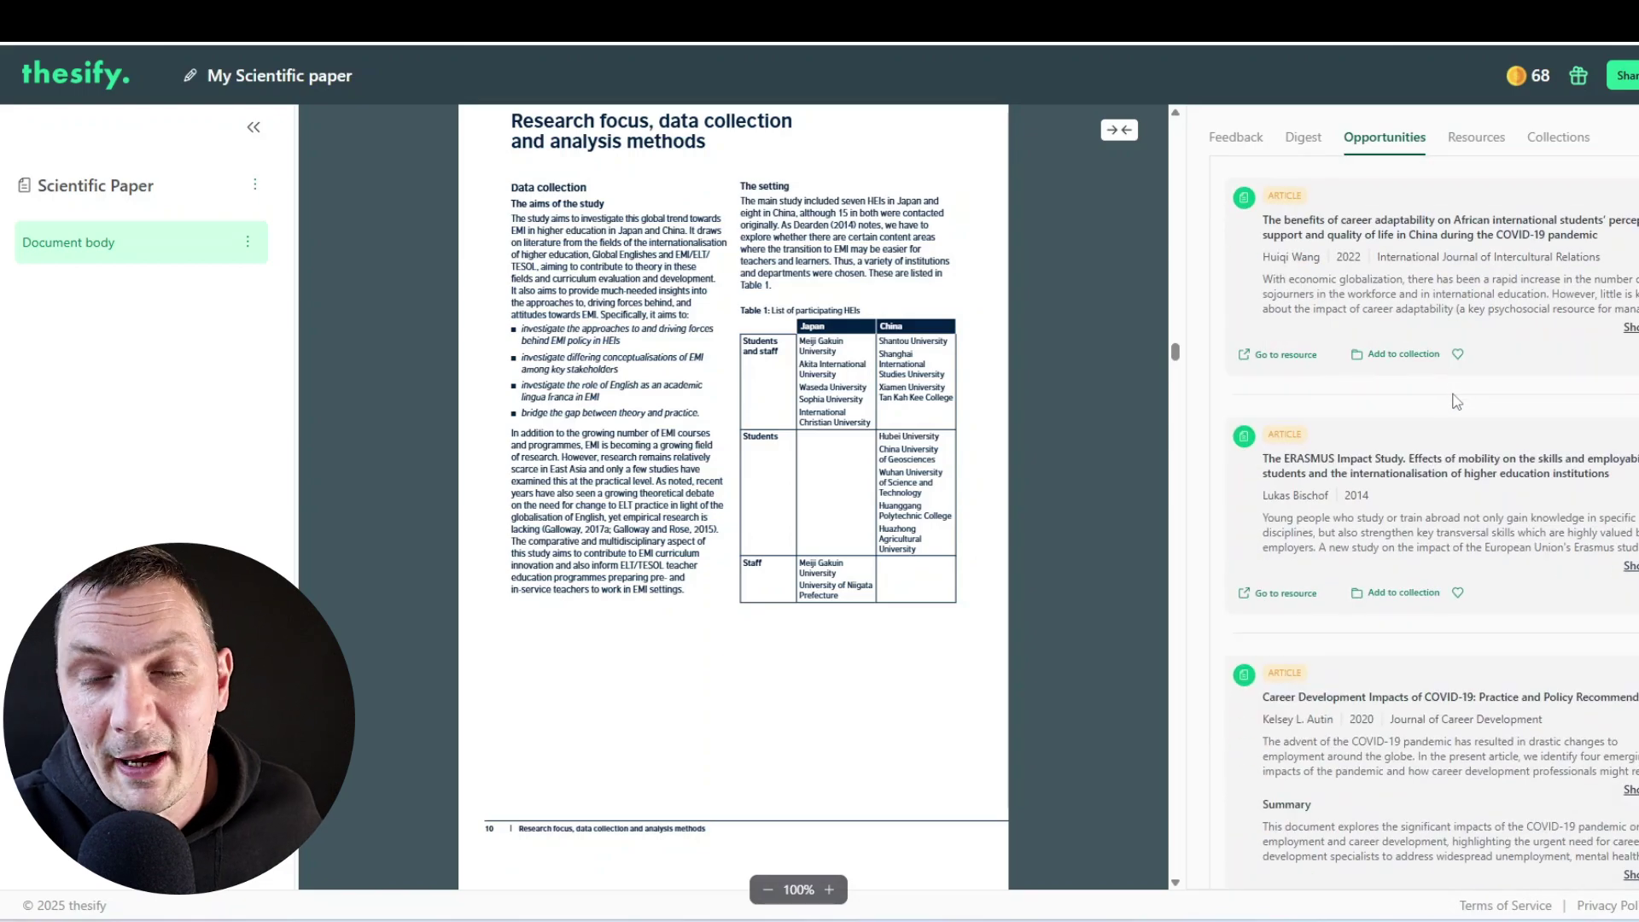
scroll(1456, 410, "down", 15)
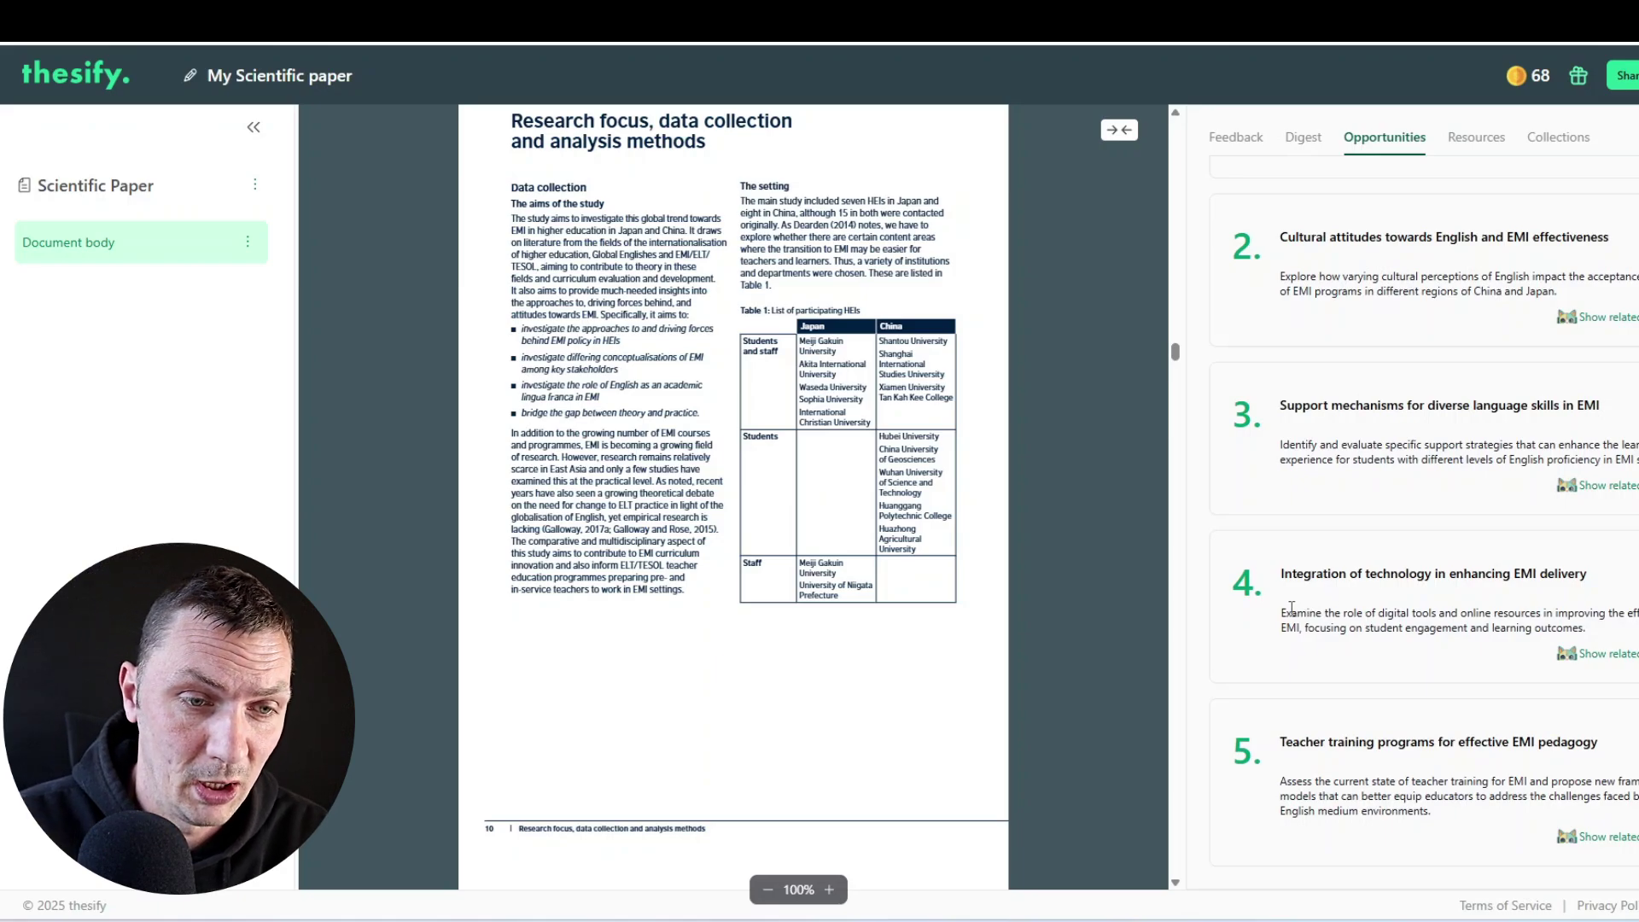
left_click_drag(1285, 613, 1587, 628)
left_click(1544, 628)
Browse the Resources publications, from the Chinese higher-education EMI review to the 2017 Asia-Pacific chapter
left_click(1475, 137)
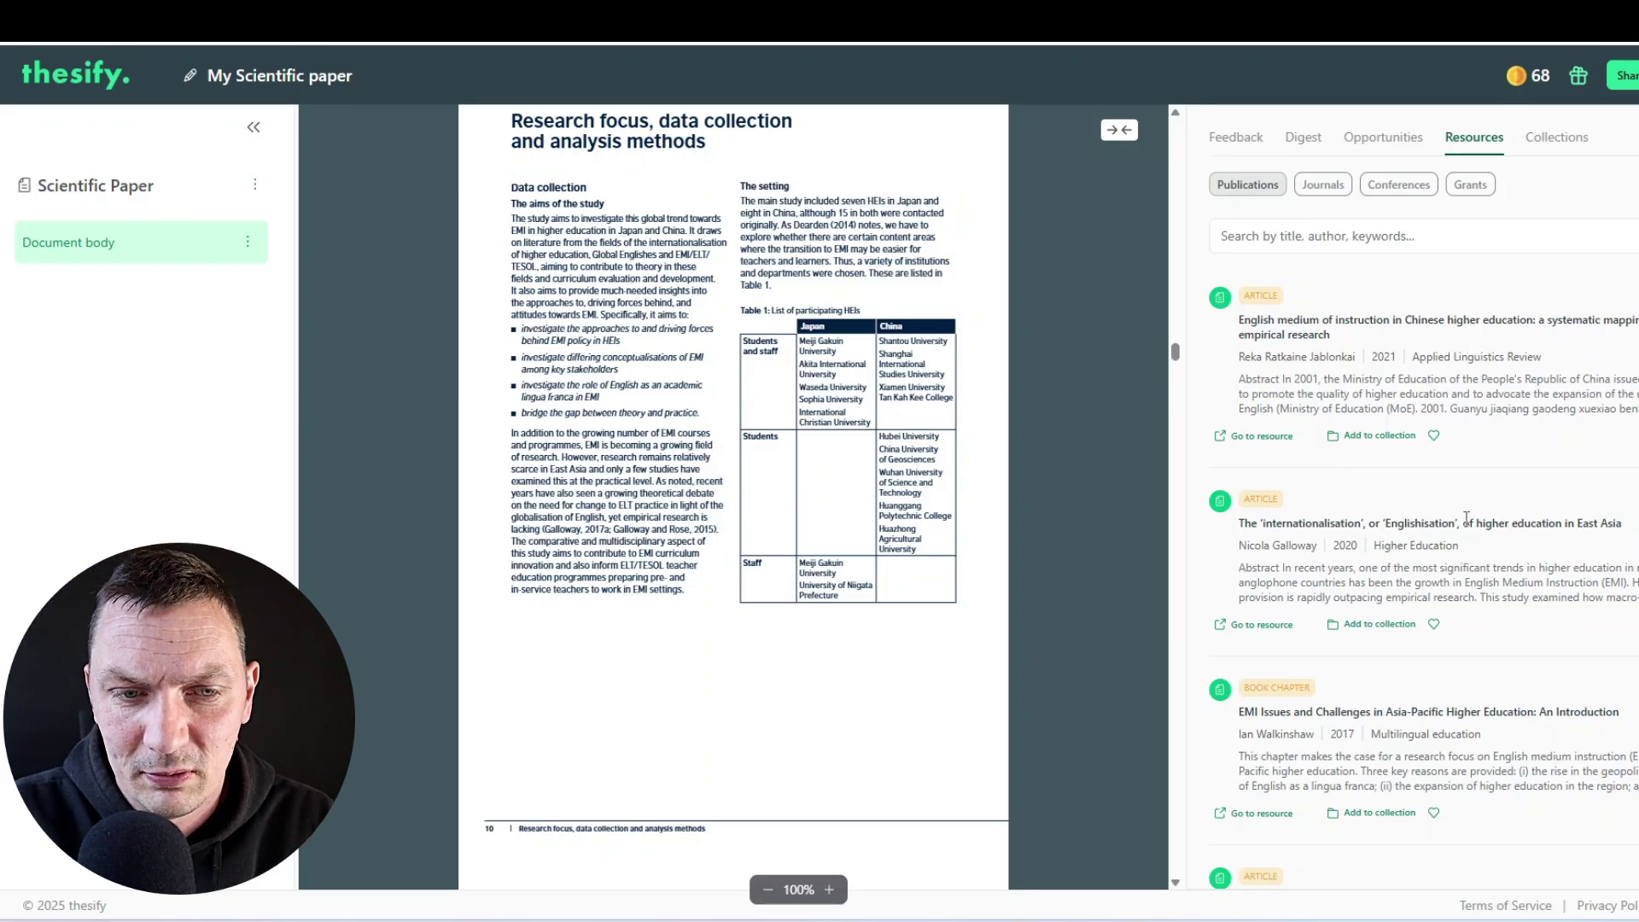
scroll(1466, 519, "down", 8)
scroll(1465, 547, "up", 7)
scroll(1465, 547, "down", 8)
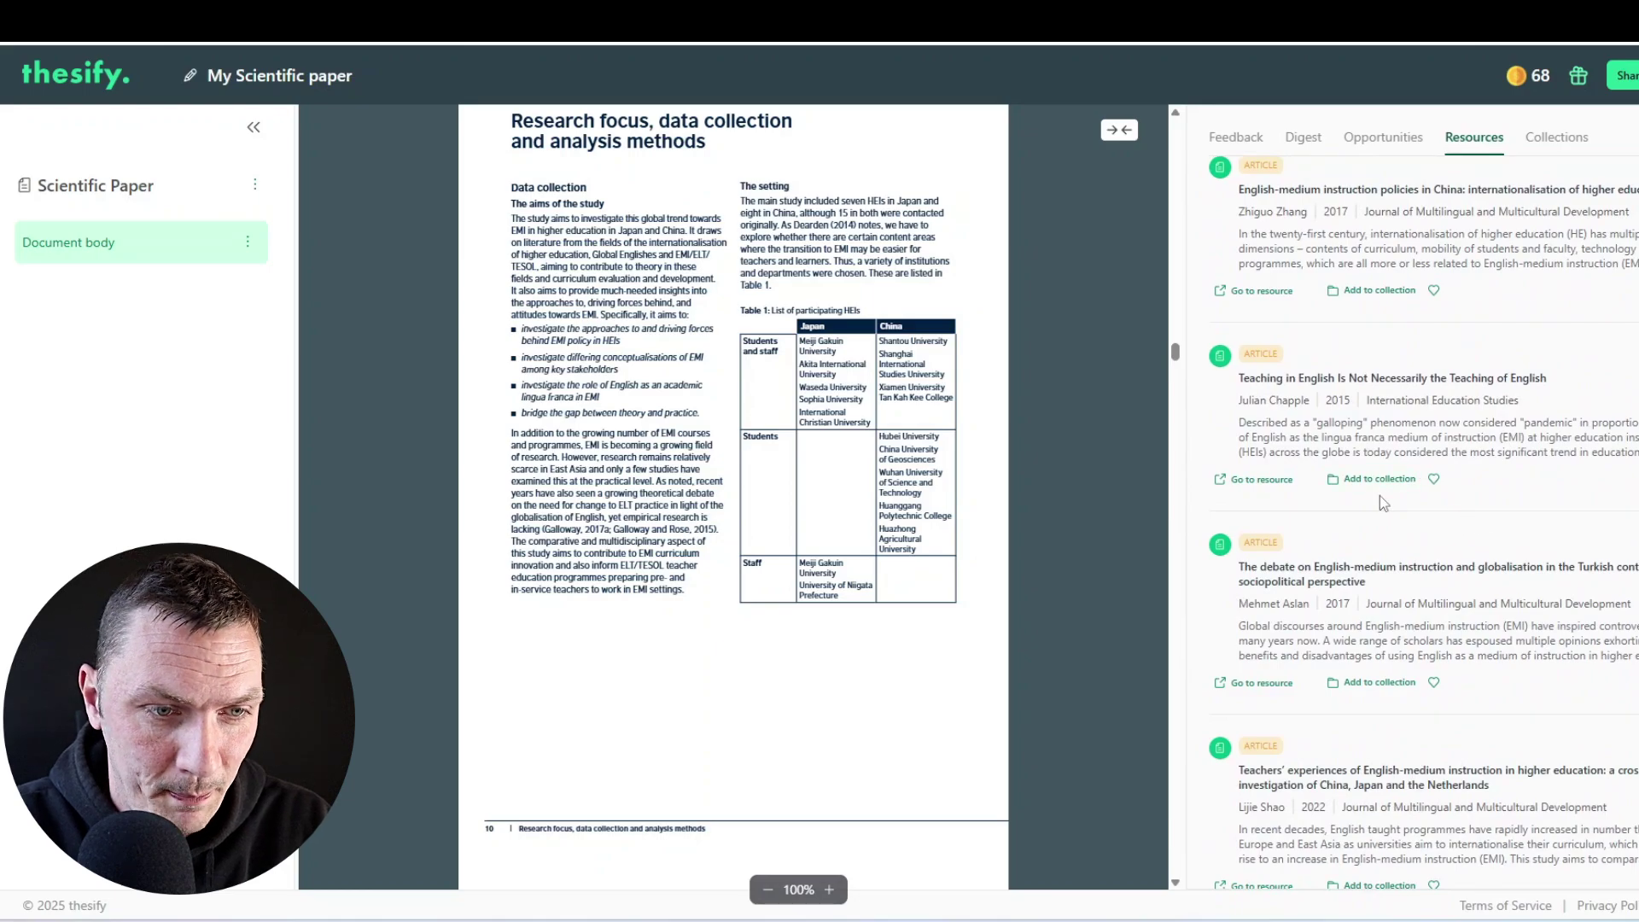
scroll(1387, 486, "up", 4)
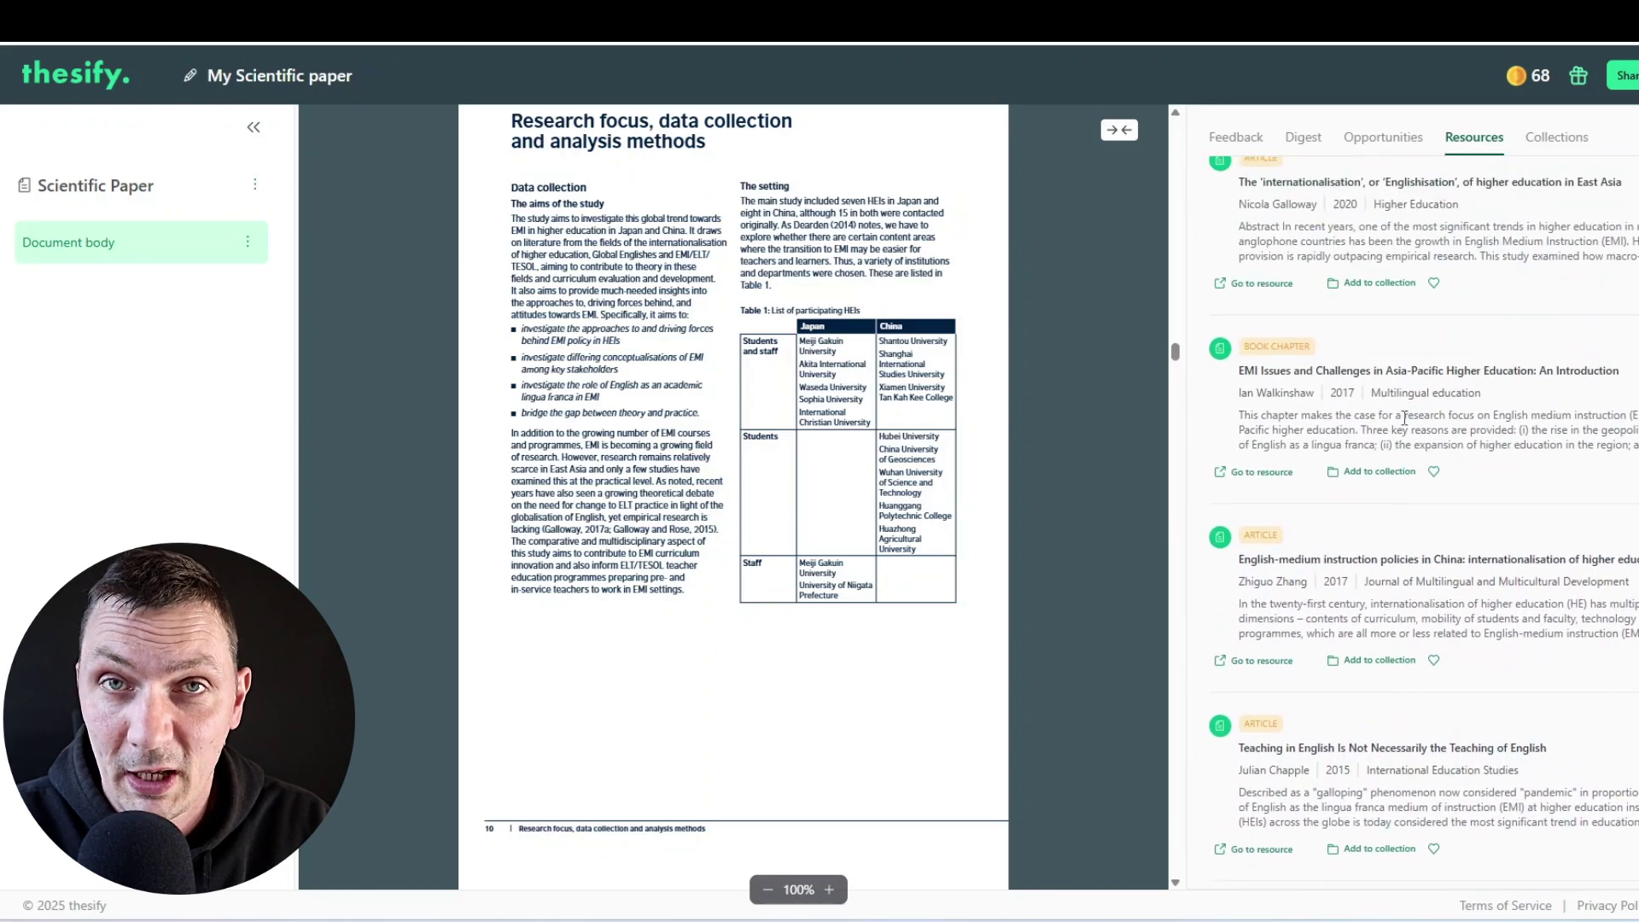
scroll(1403, 426, "up", 5)
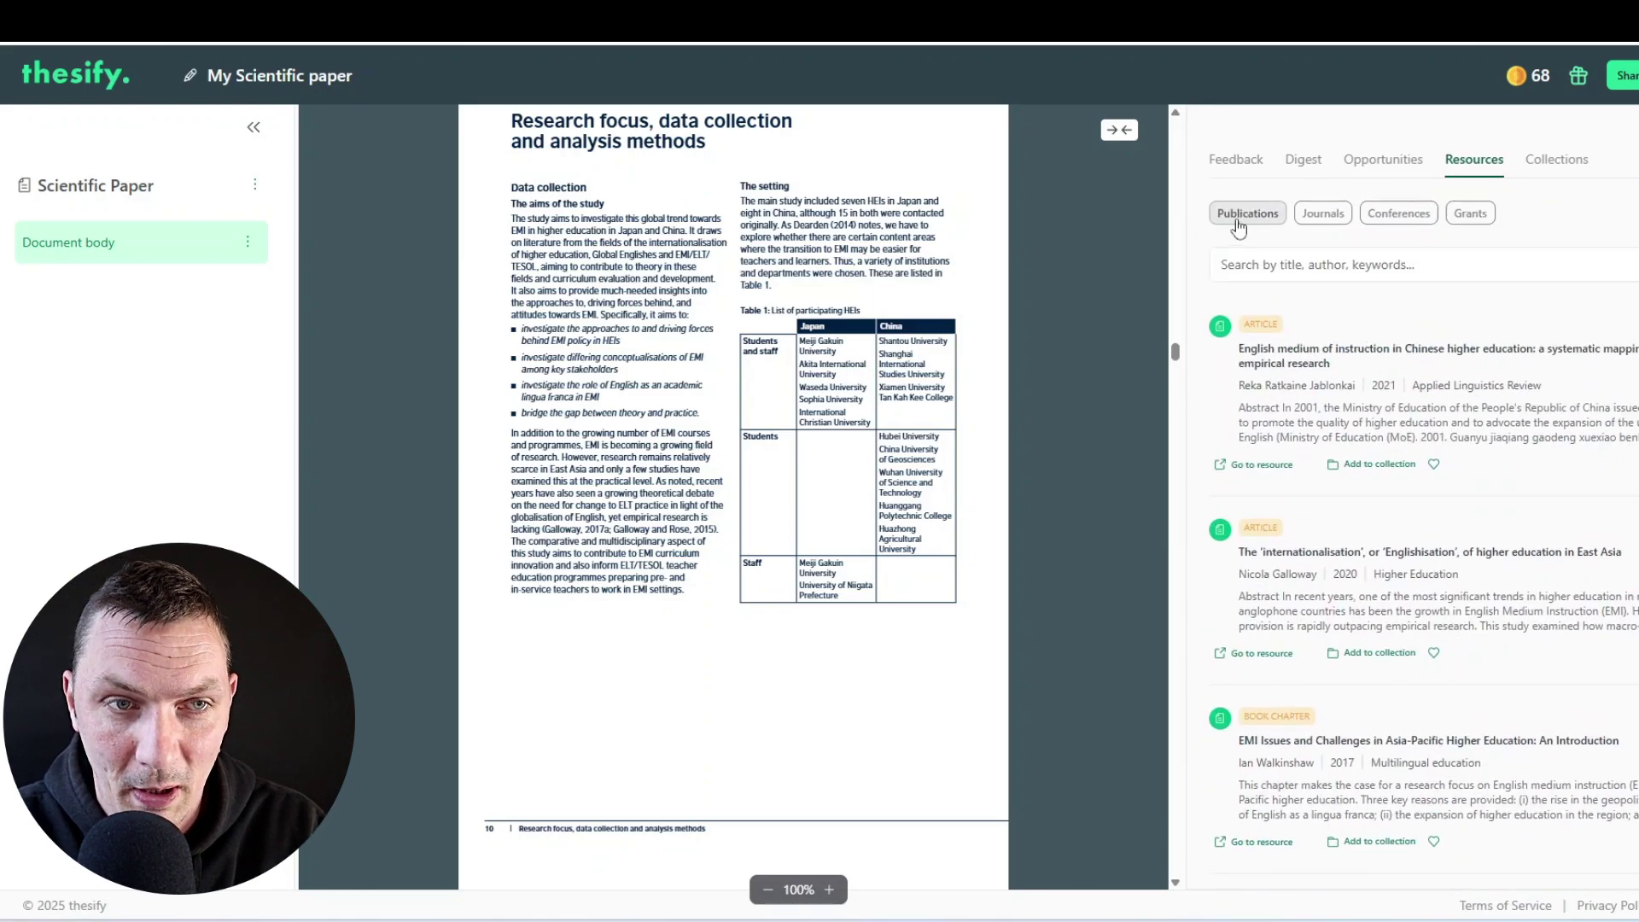
Filter Resources to Journals and browse matches like Language culture and curriculum (92%, impact 2.76)
left_click(1322, 215)
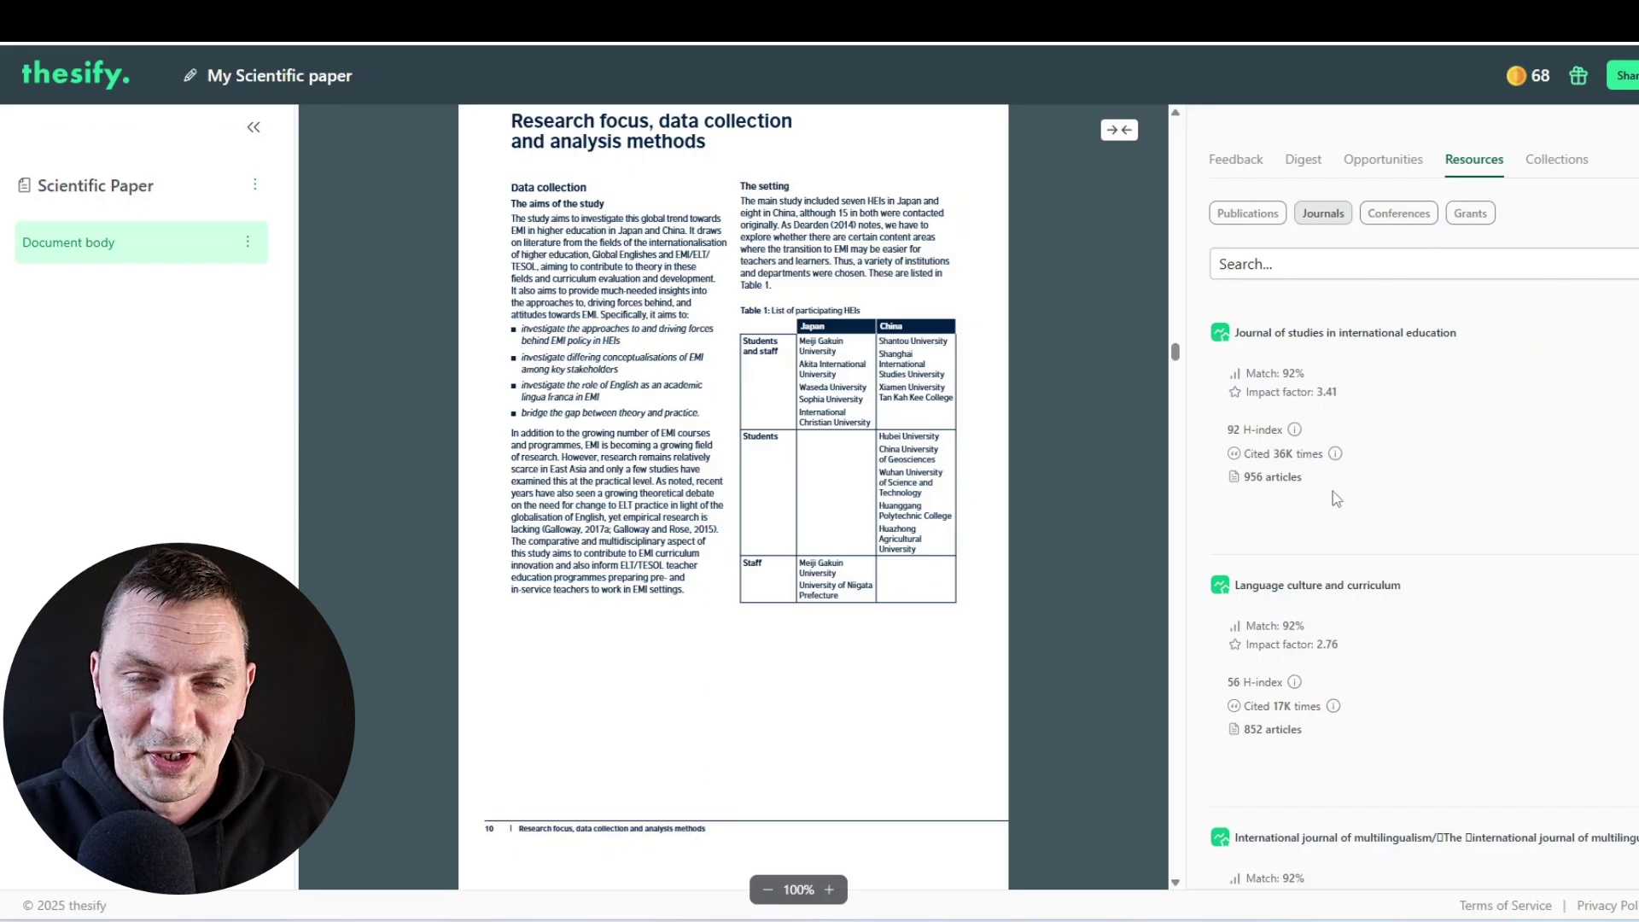
scroll(1289, 422, "down", 7)
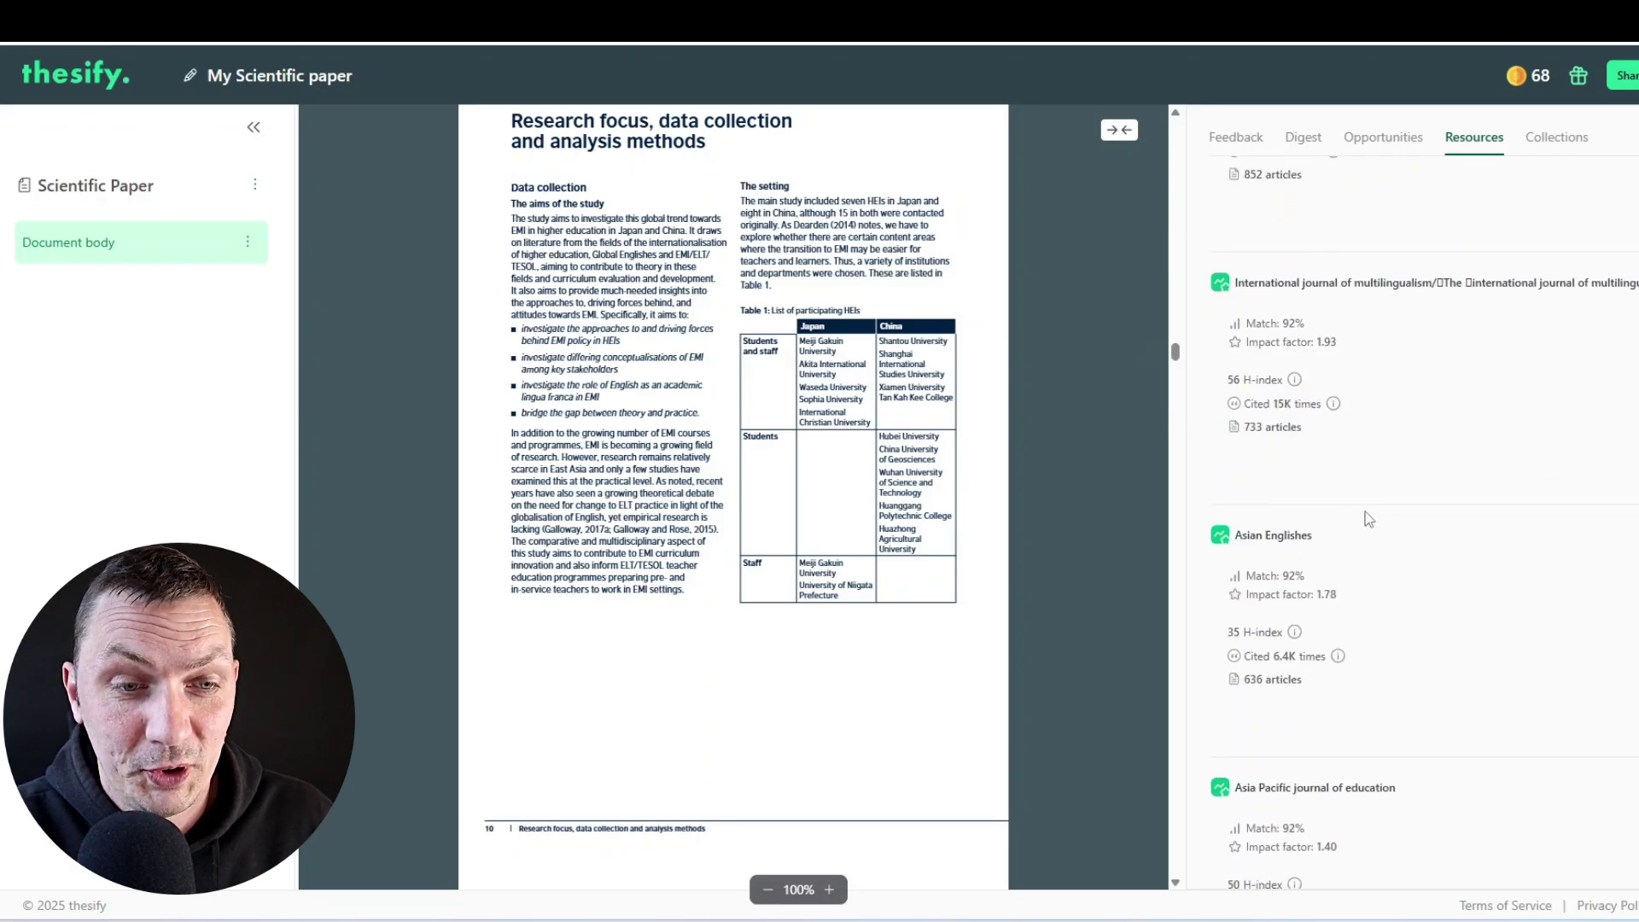
scroll(1364, 521, "down", 6)
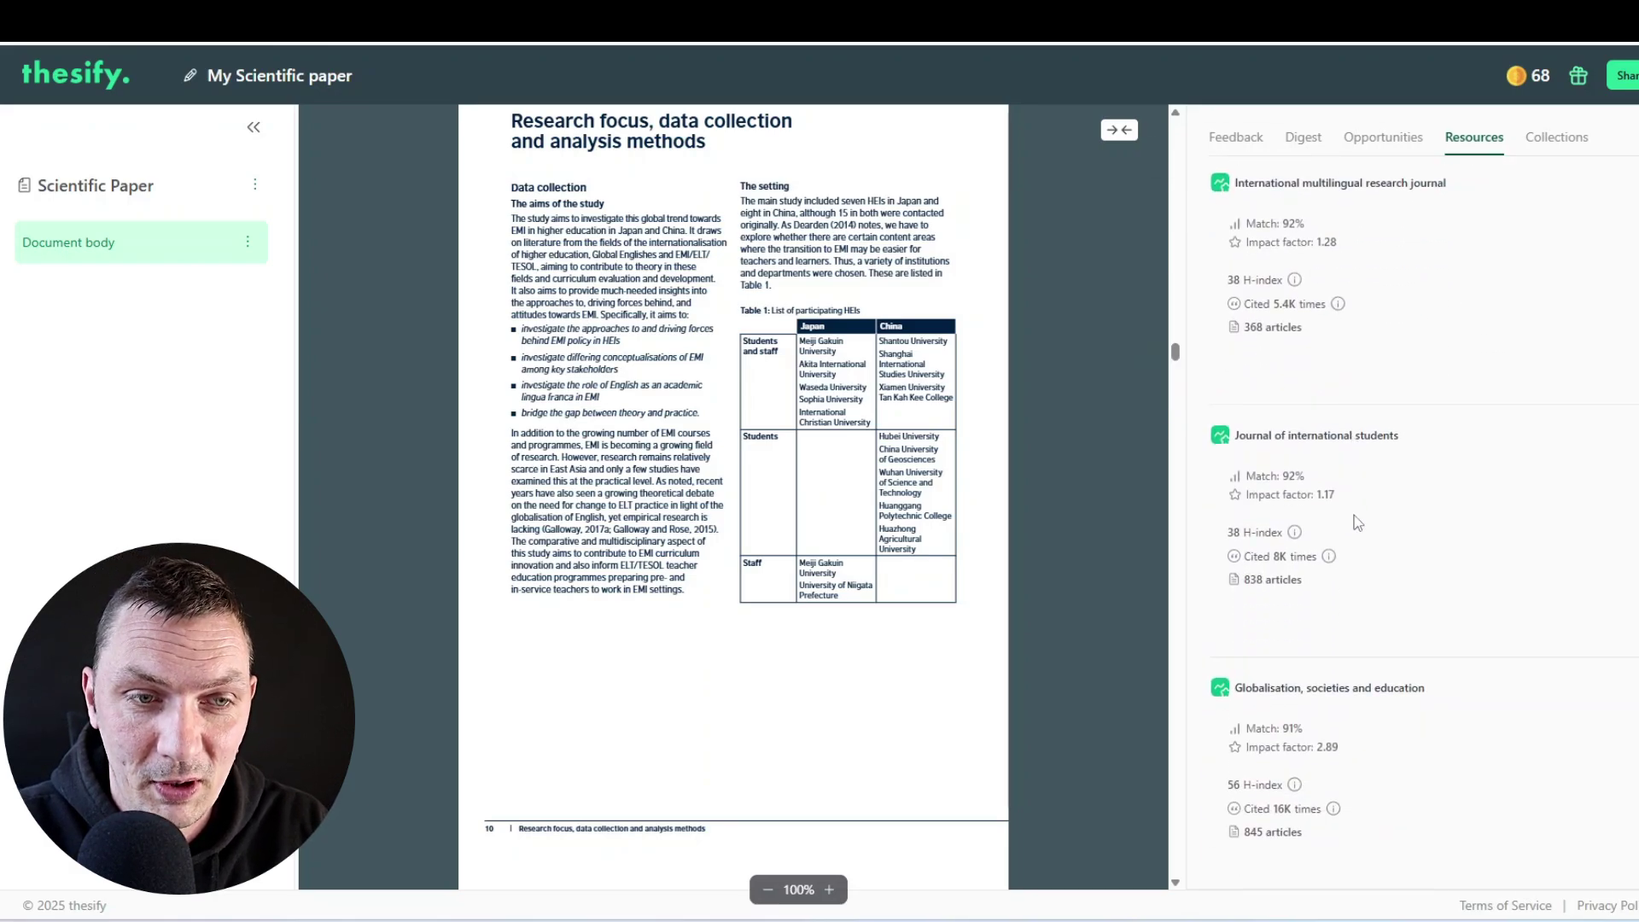
scroll(1358, 522, "up", 9)
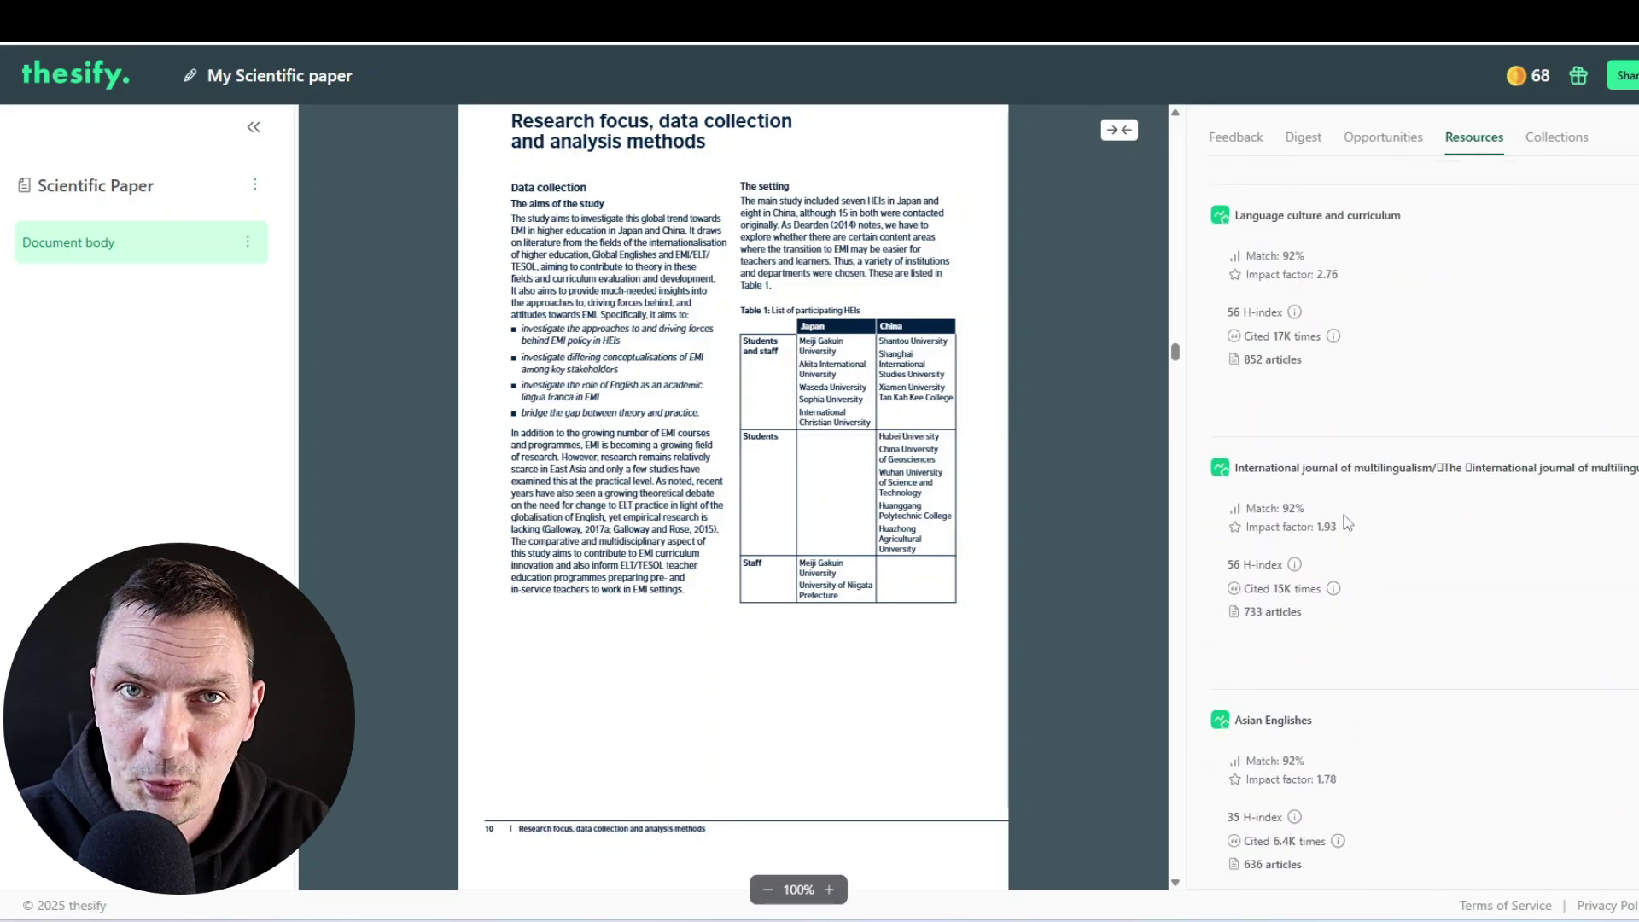
scroll(1350, 515, "down", 2)
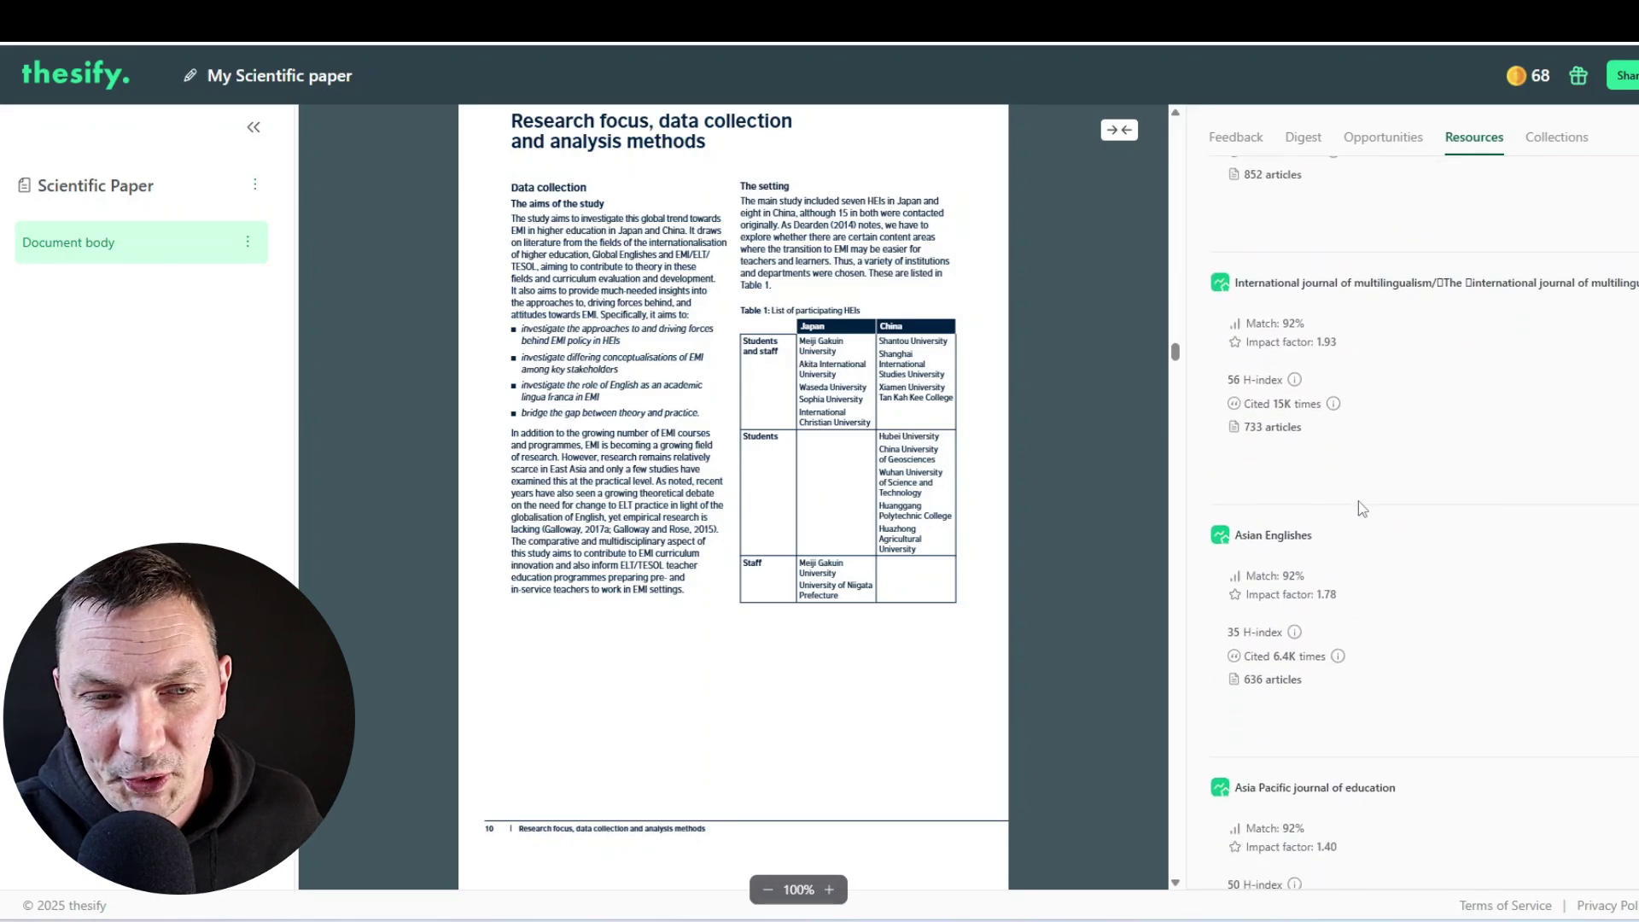
scroll(1380, 474, "up", 3)
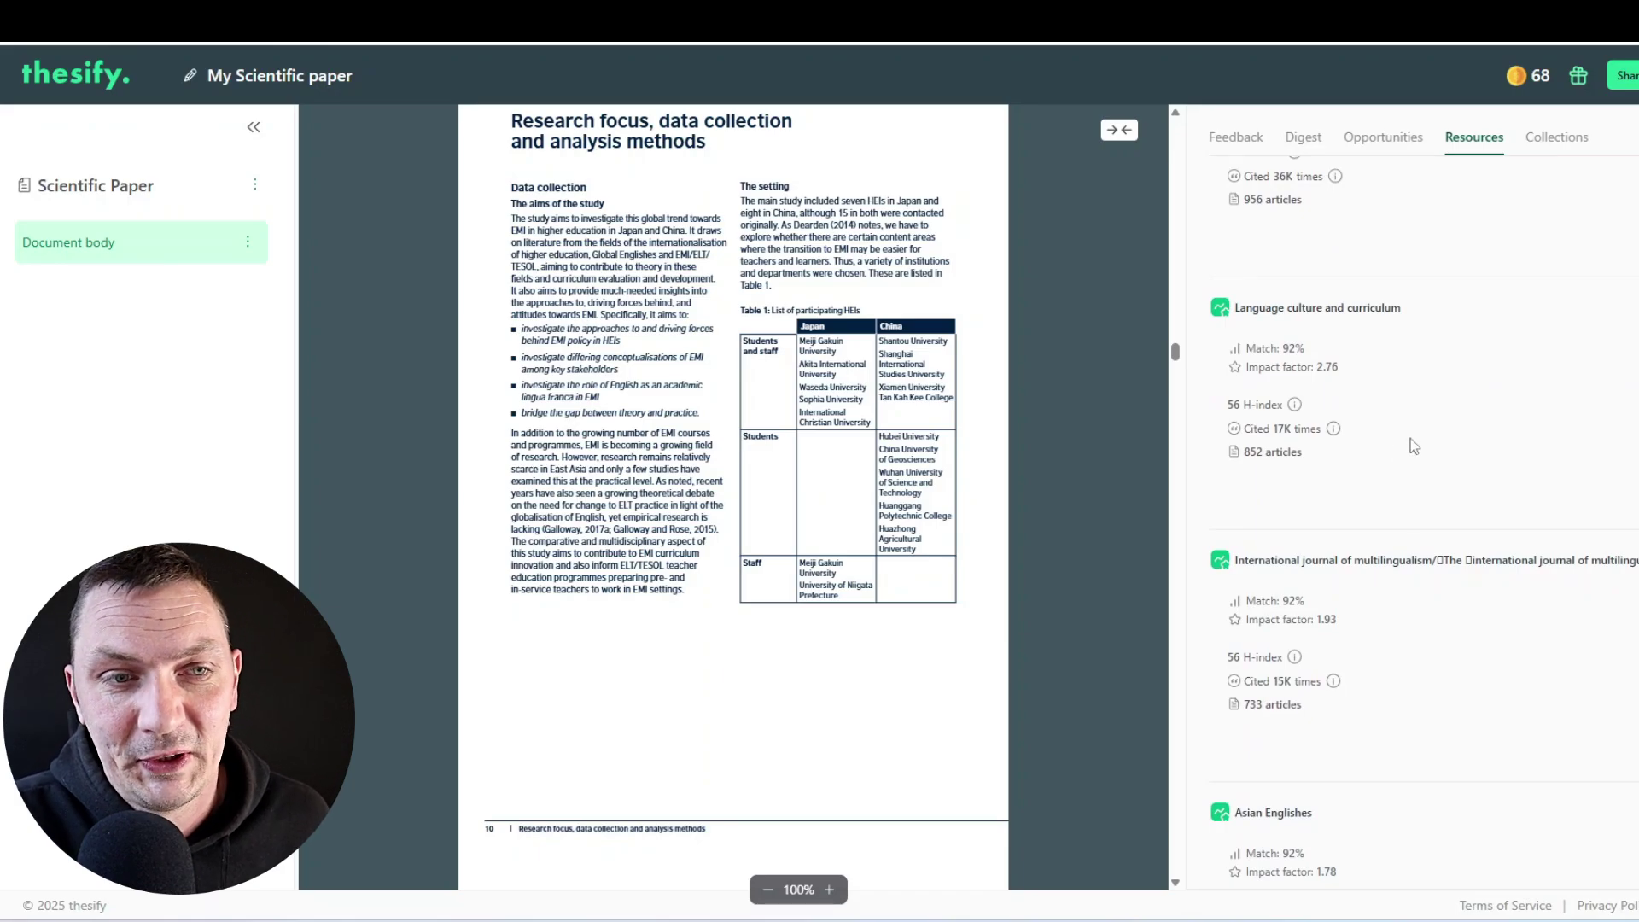
scroll(1412, 447, "up", 3)
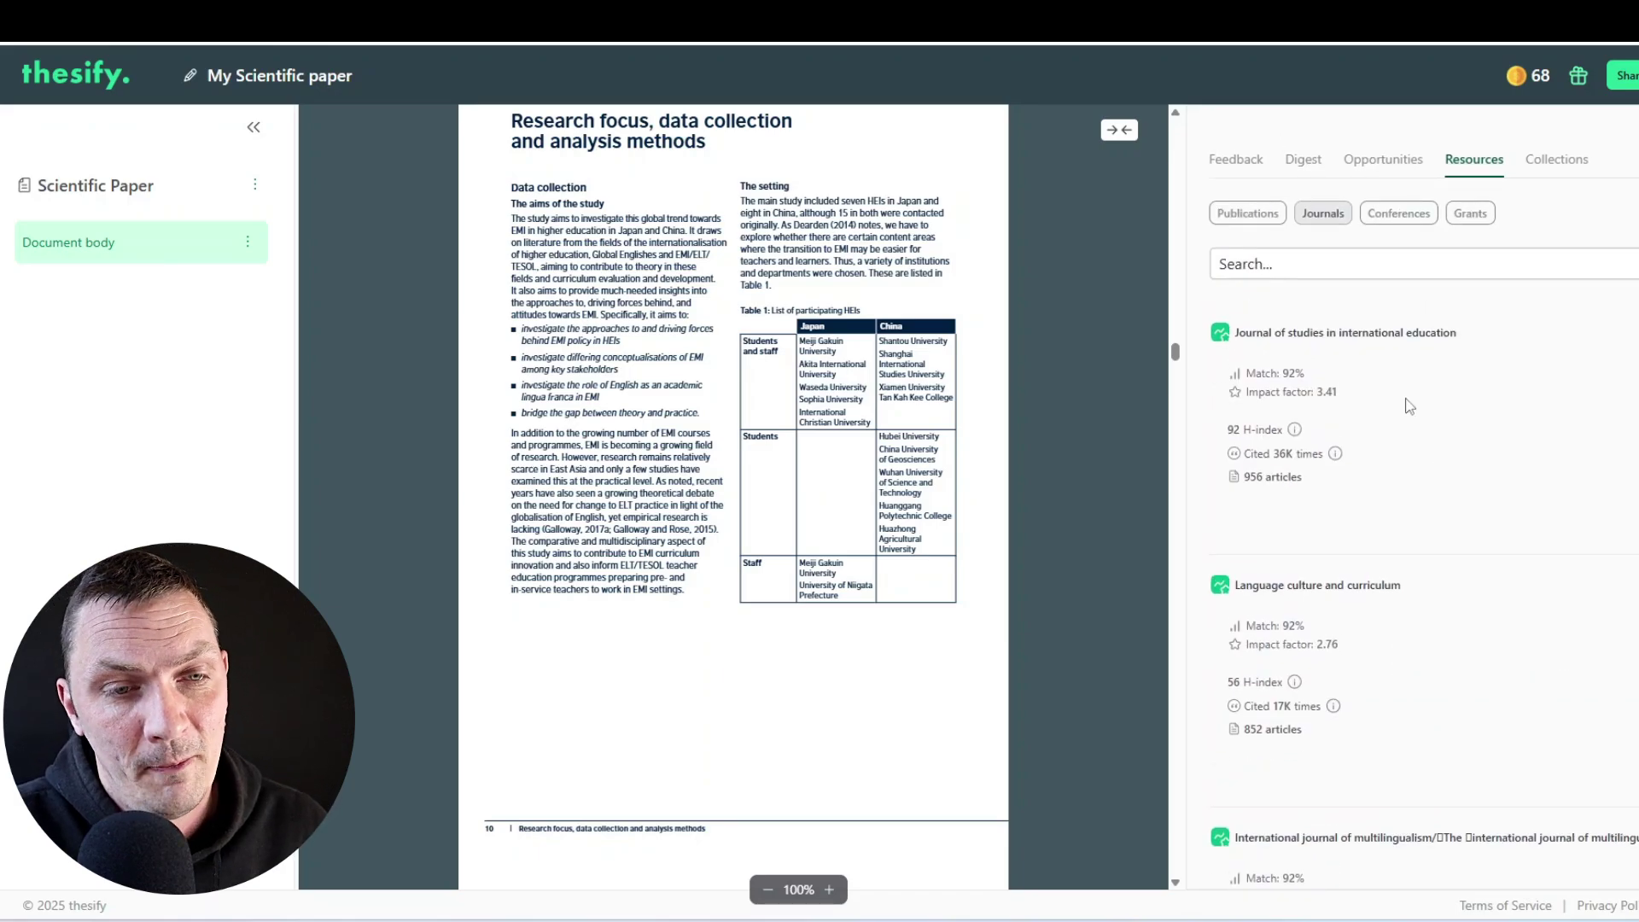
scroll(1413, 418, "down", 3)
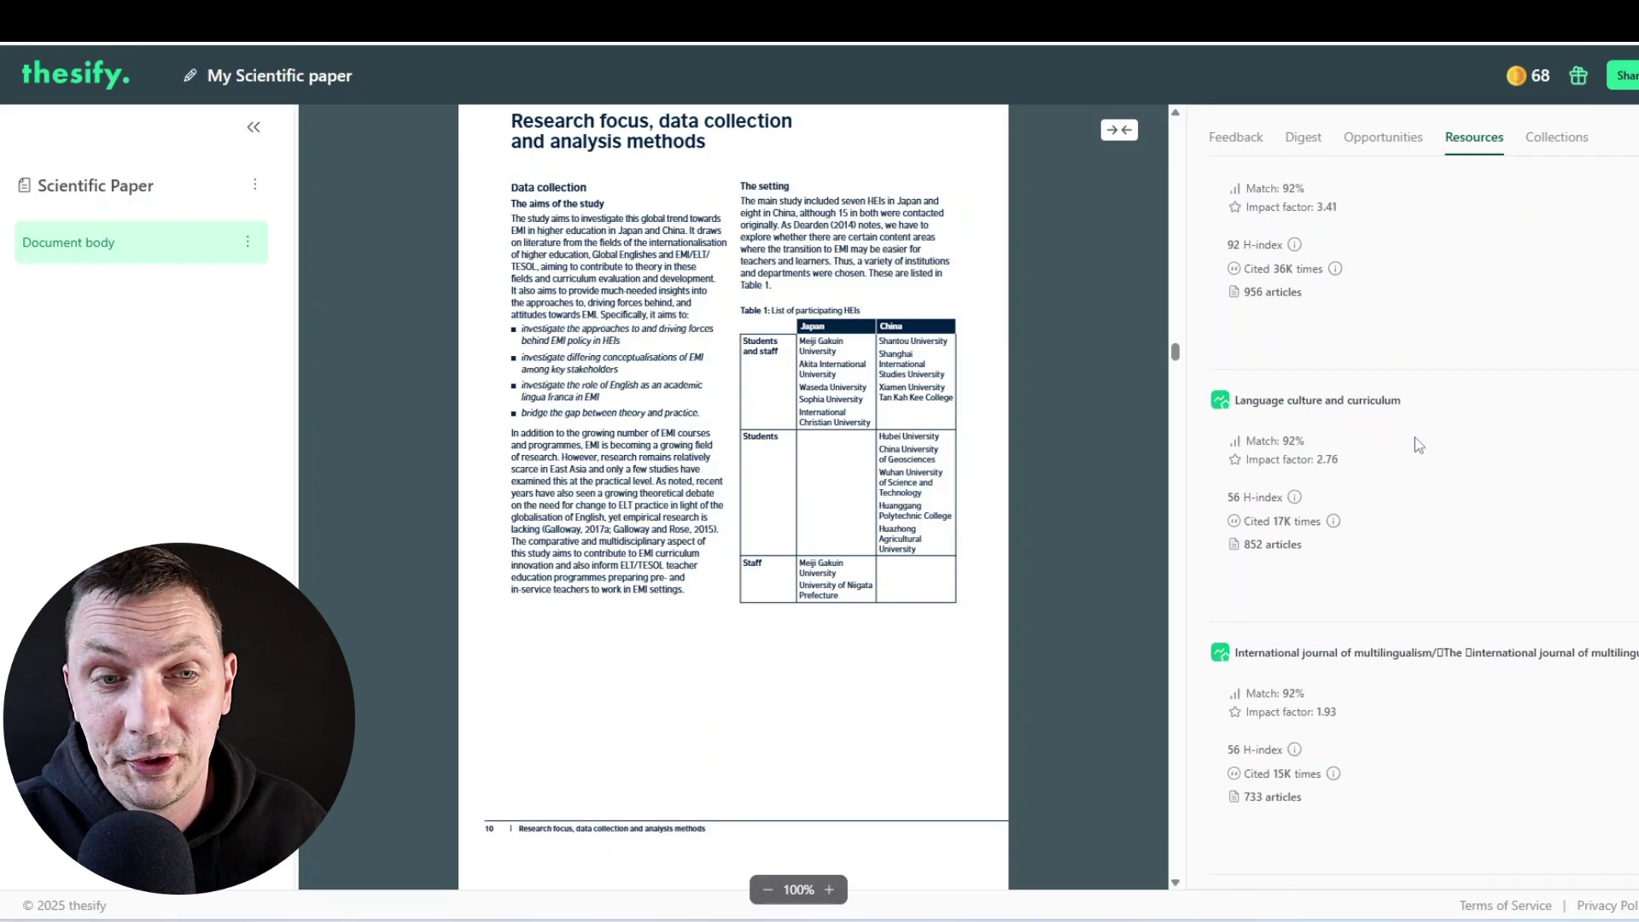
scroll(1419, 436, "up", 3)
scroll(1421, 427, "down", 3)
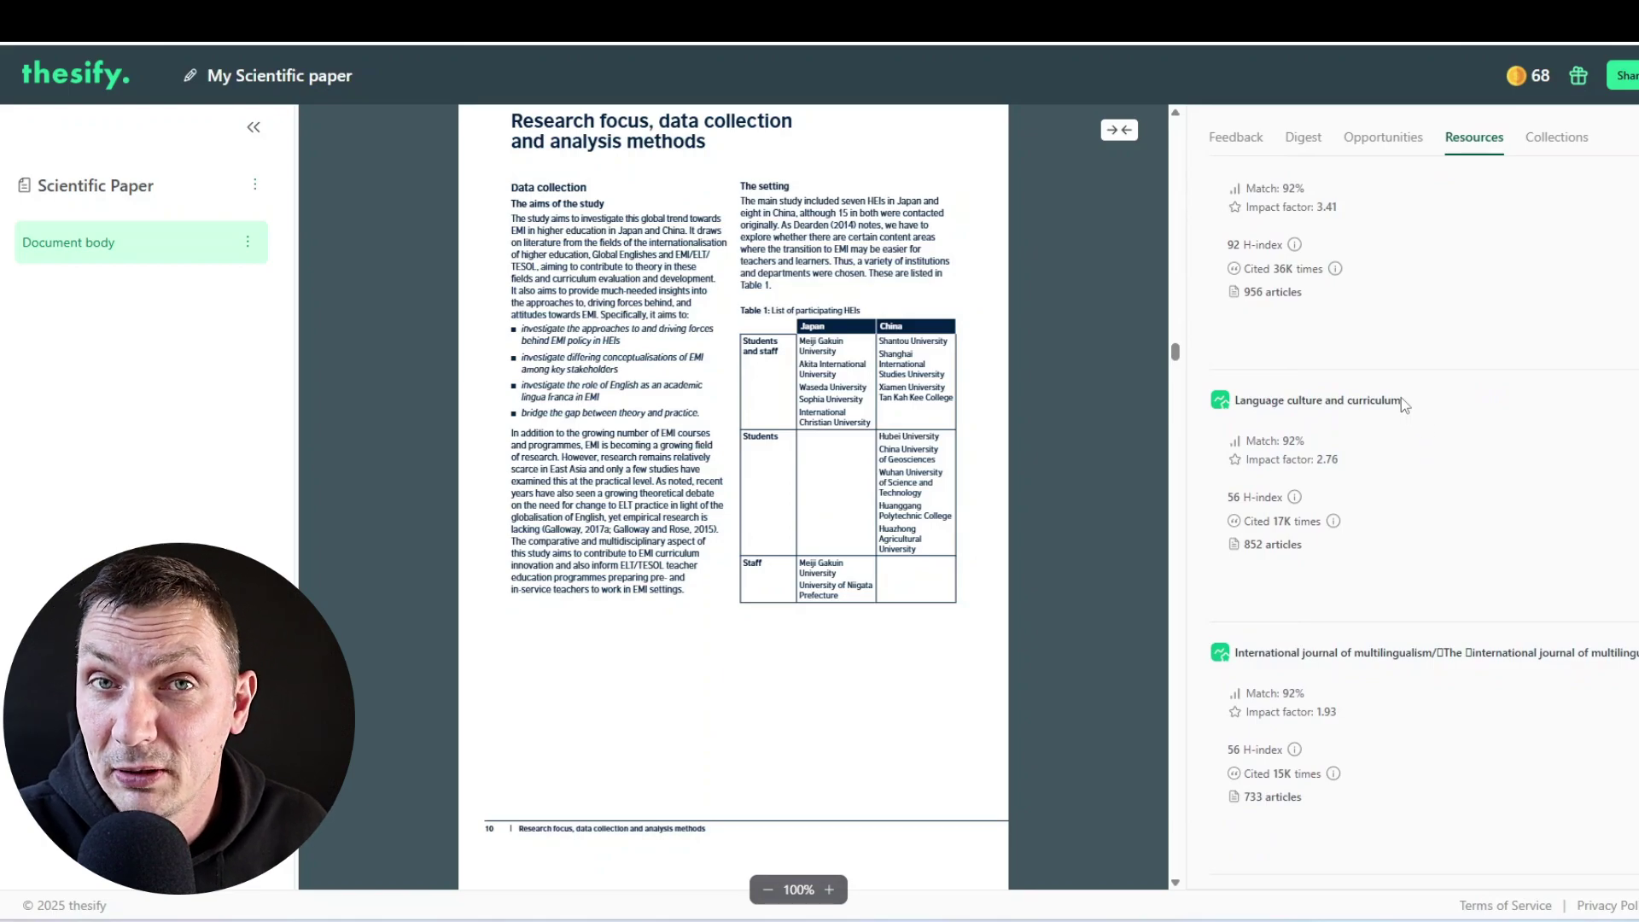
scroll(1404, 405, "up", 2)
left_click_drag(1263, 335, 1435, 339)
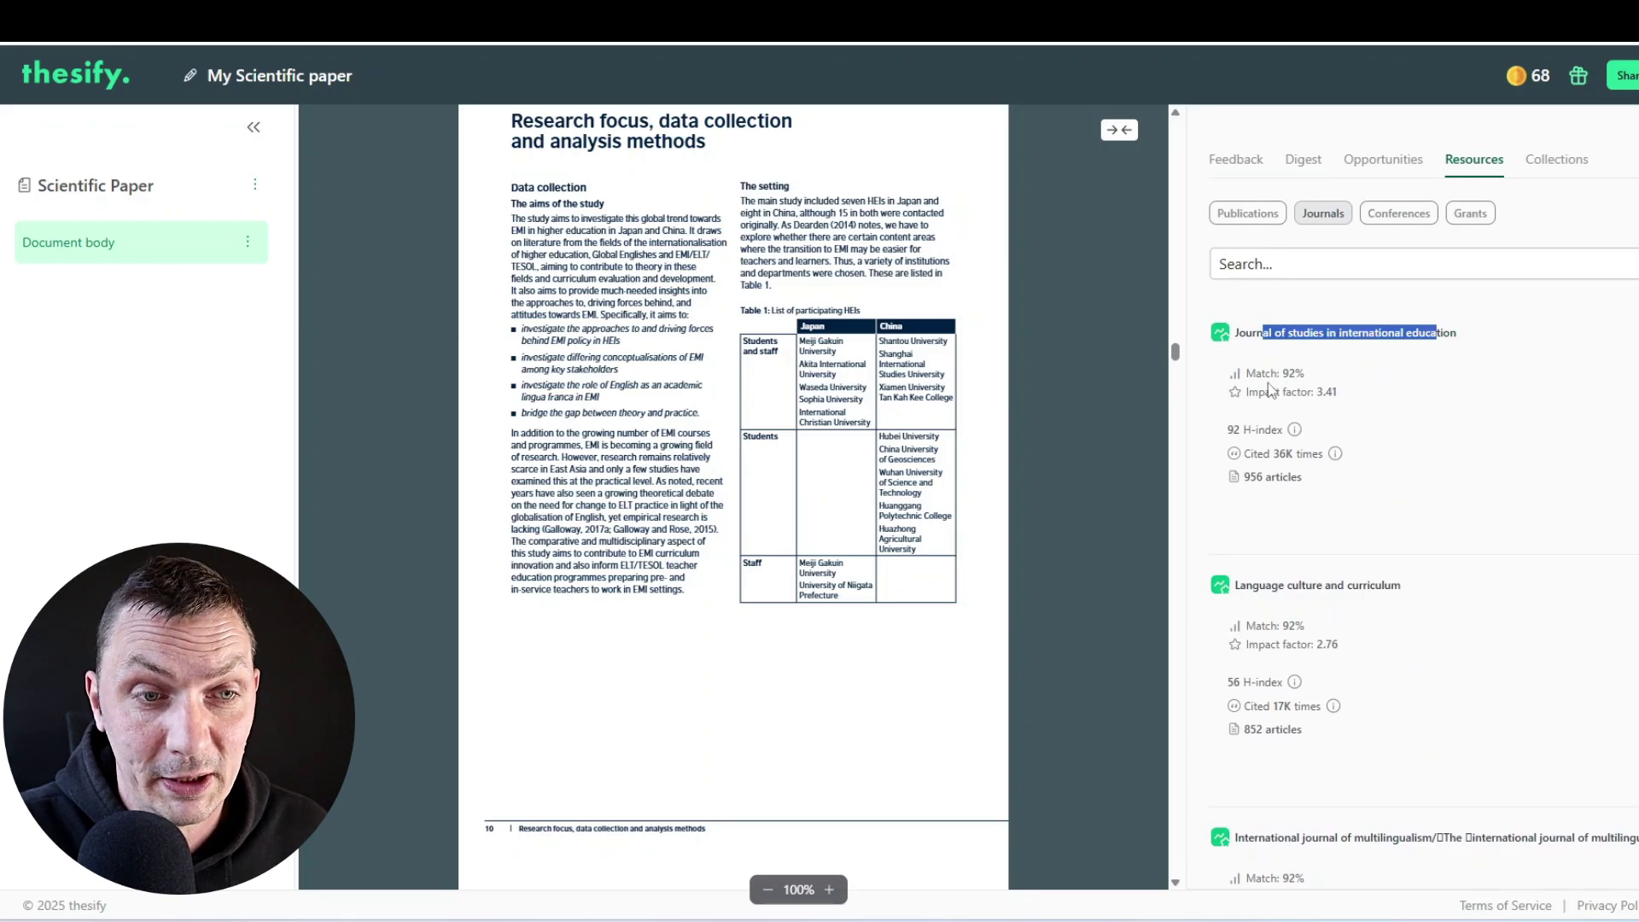
left_click_drag(1249, 373, 1325, 377)
left_click_drag(1246, 626, 1328, 633)
scroll(1443, 566, "down", 1)
scroll(1443, 566, "down", 4)
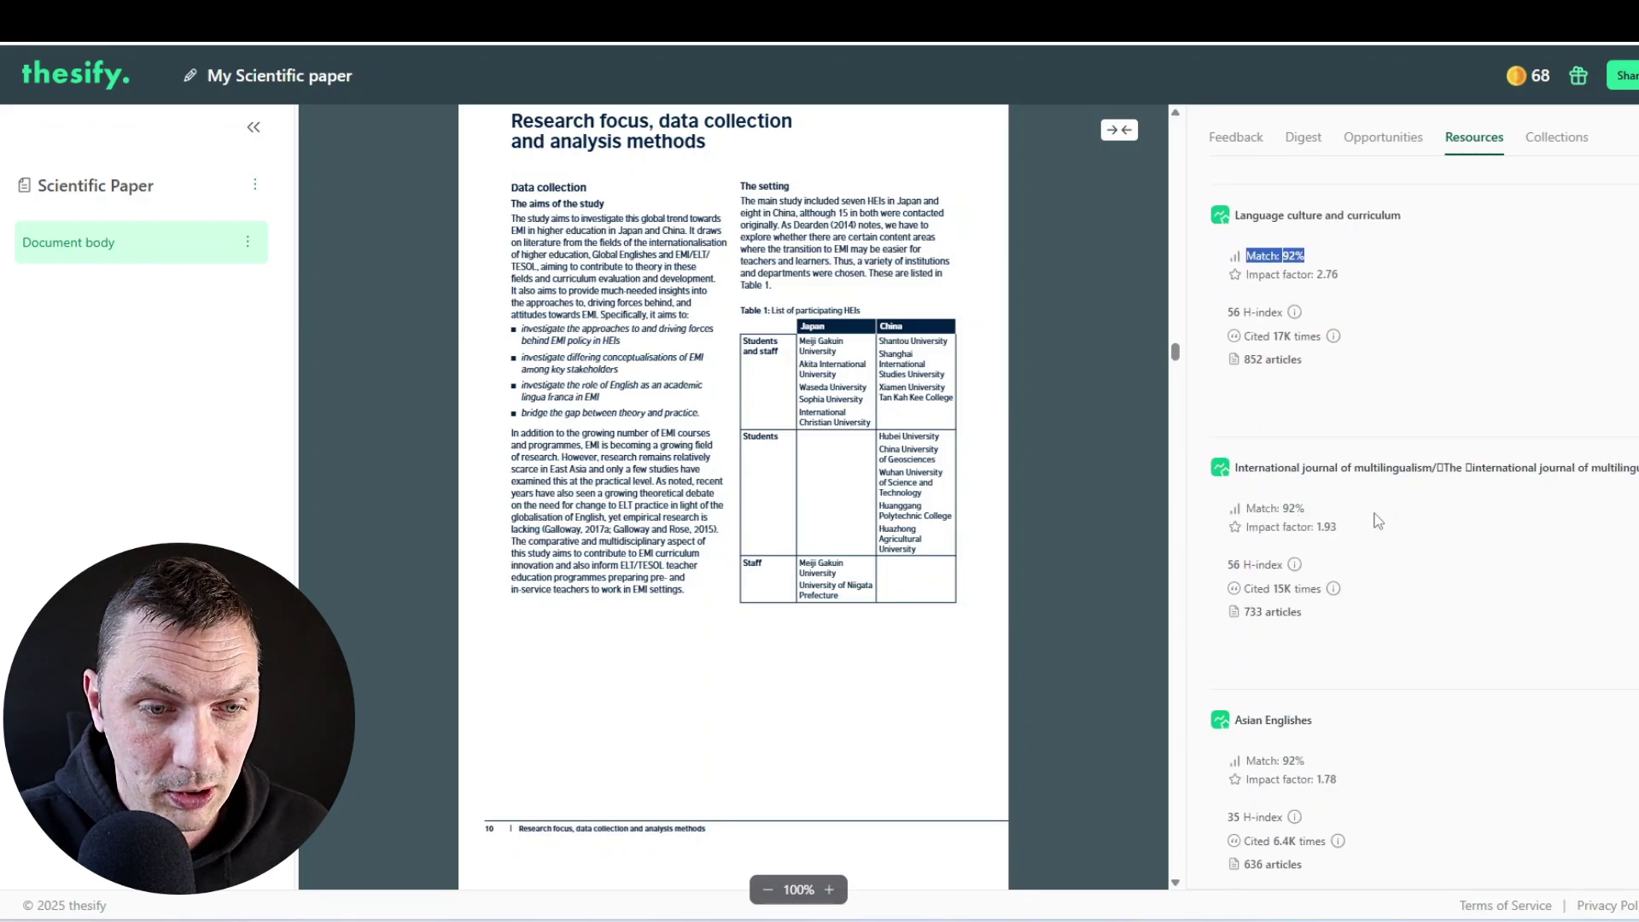
scroll(1383, 514, "down", 5)
scroll(1337, 550, "down", 3)
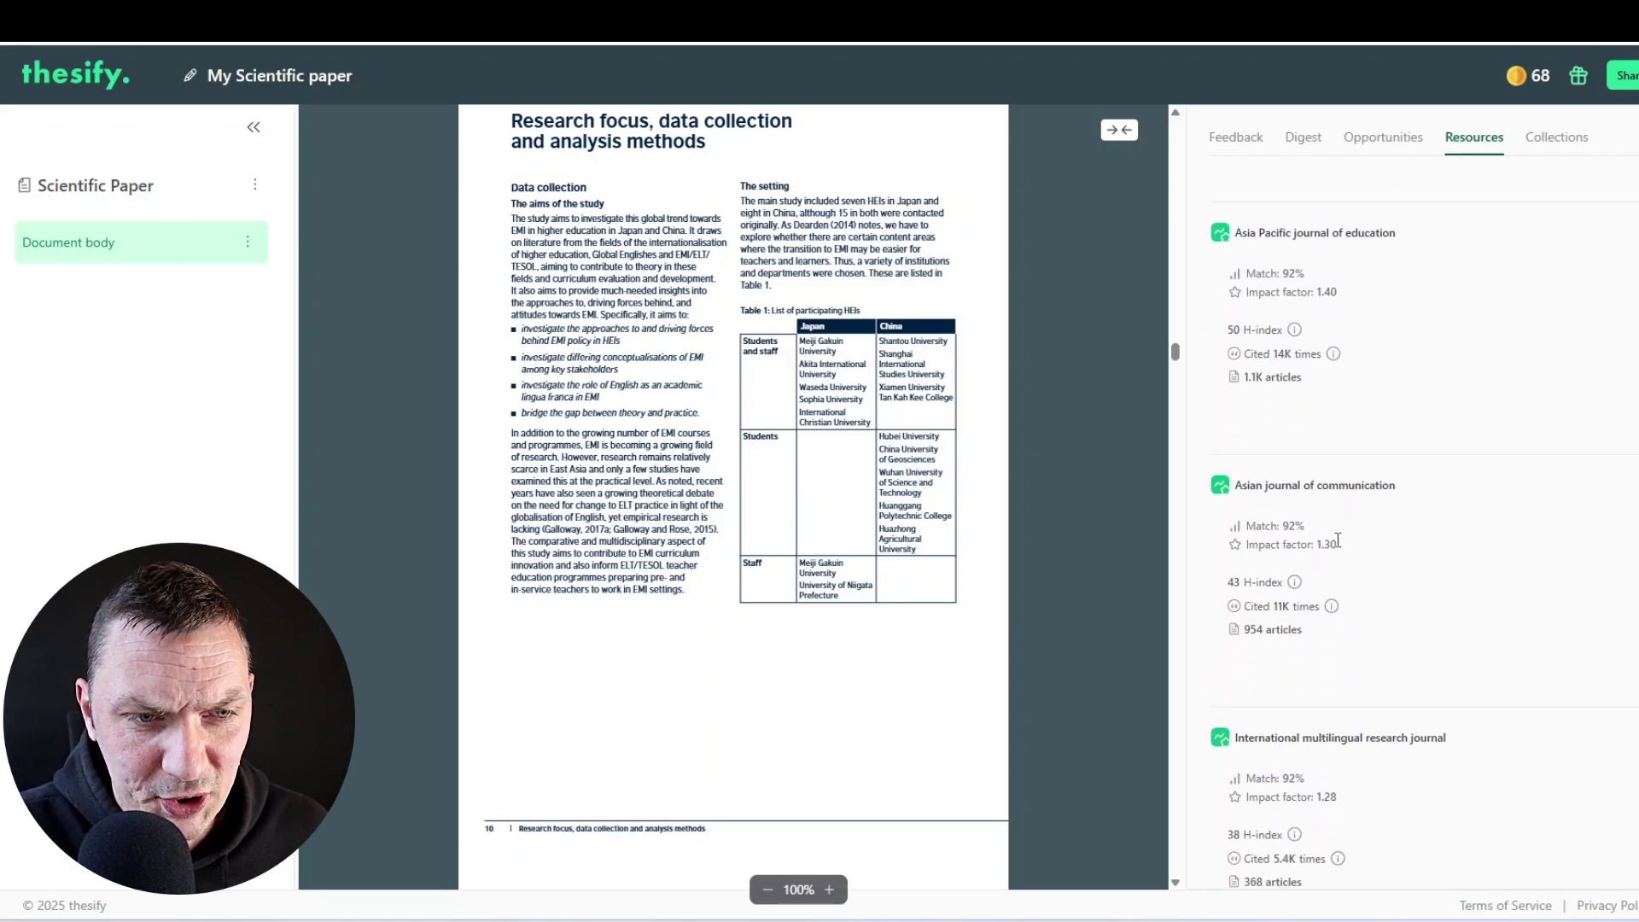
left_click_drag(1252, 528, 1315, 504)
scroll(1356, 571, "down", 3)
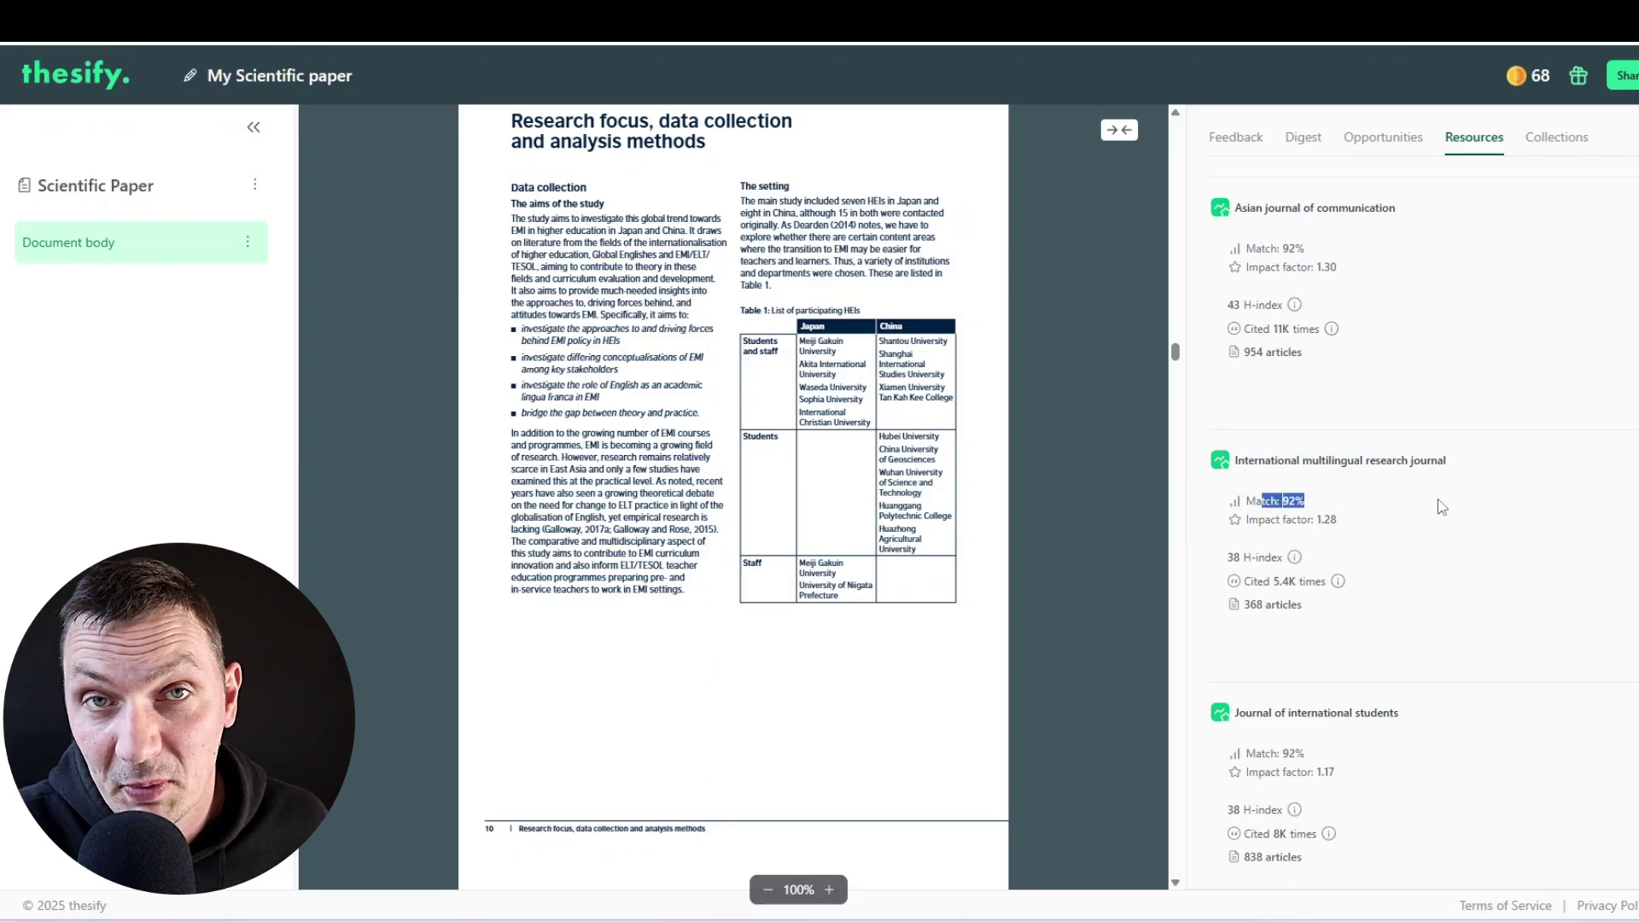
scroll(1441, 508, "up", 1)
scroll(1439, 504, "down", 6)
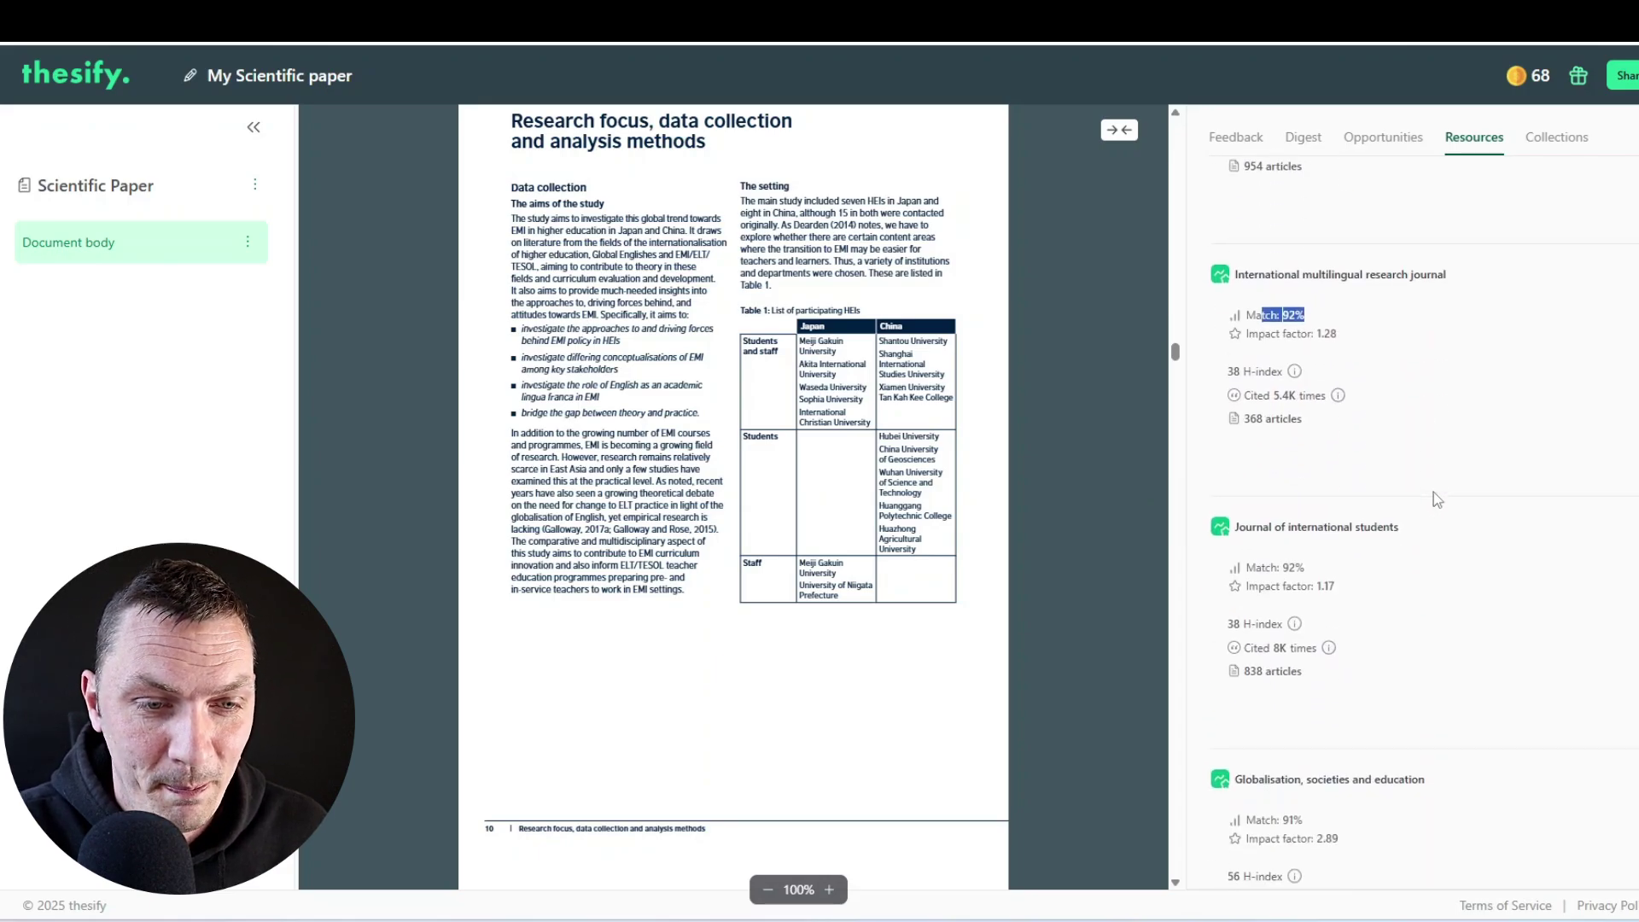
scroll(1383, 579, "down", 10)
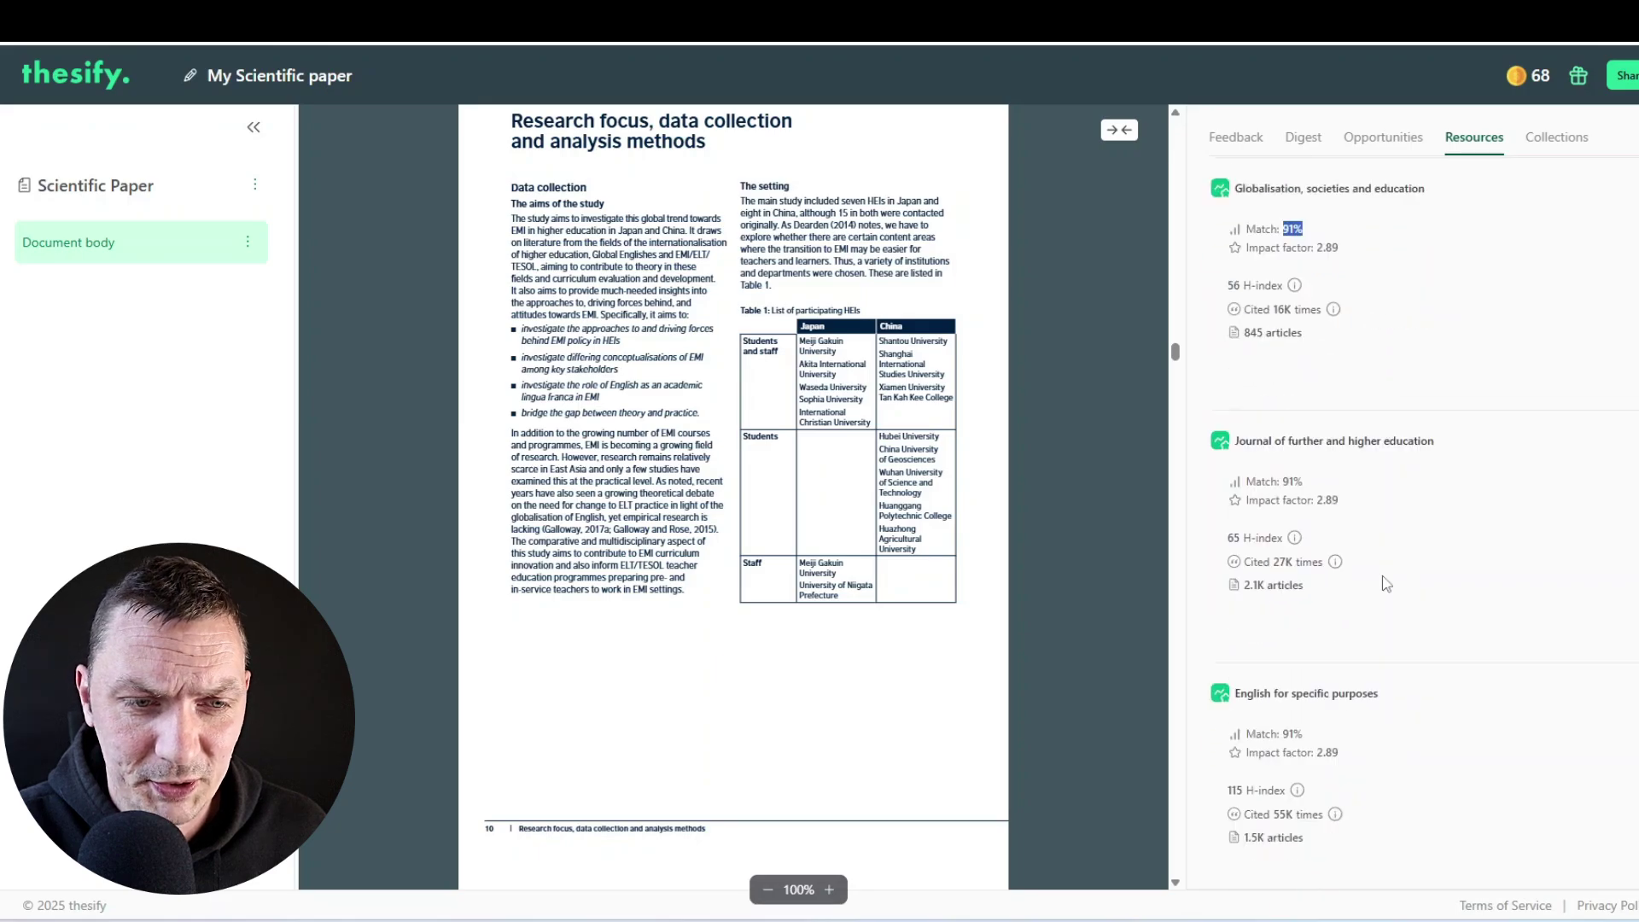
scroll(1385, 577, "down", 4)
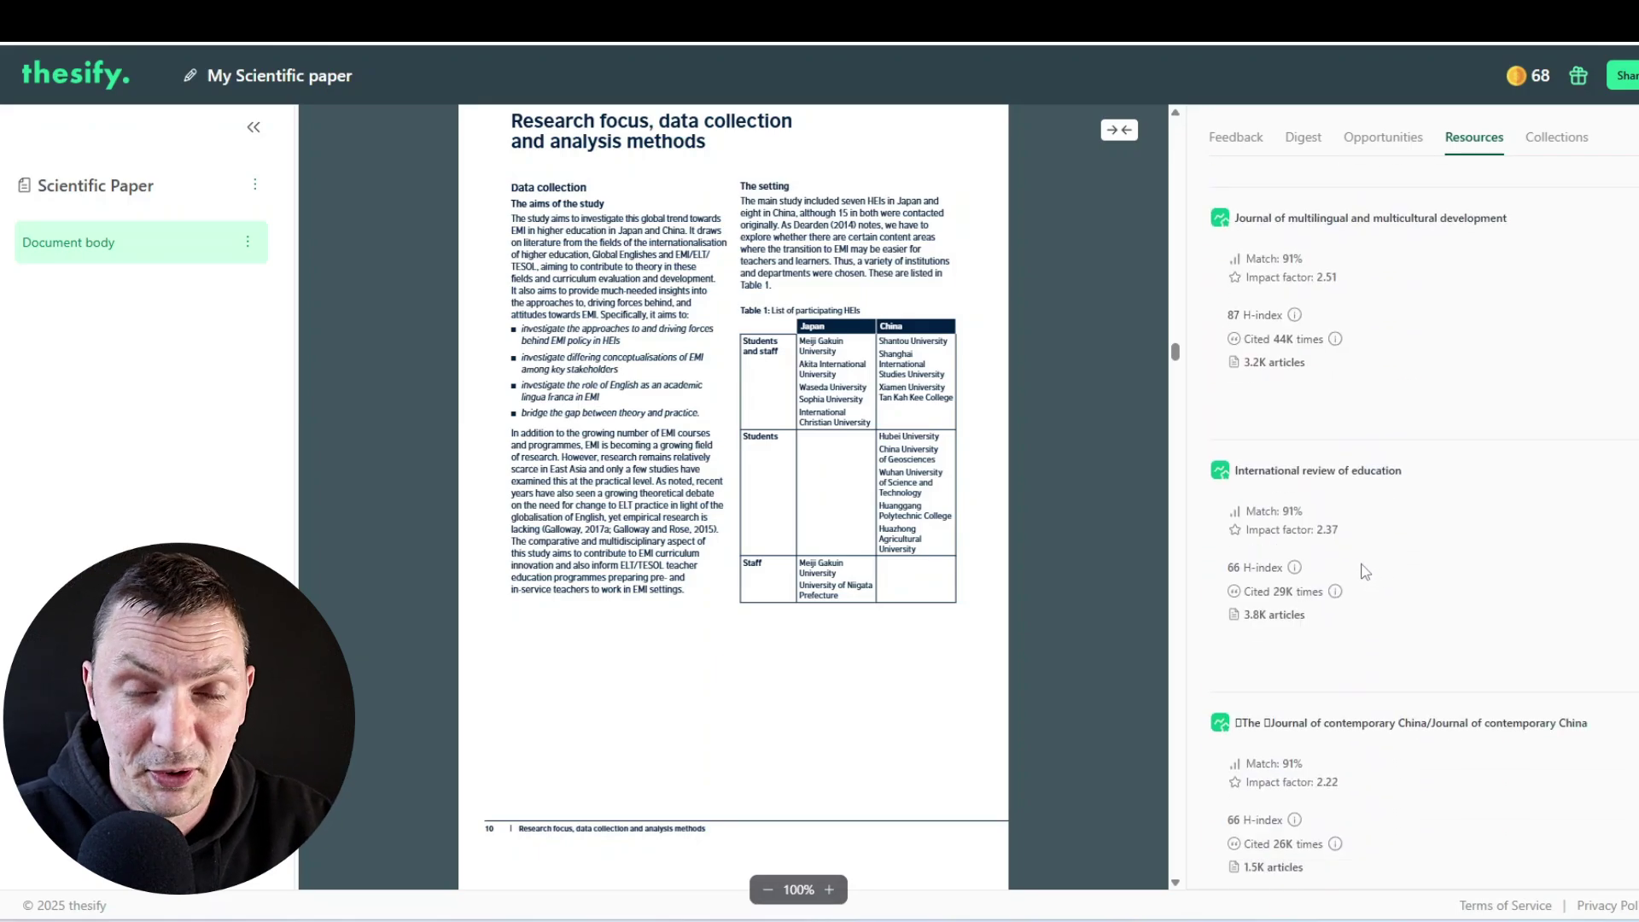
scroll(1370, 578, "up", 2)
scroll(1369, 572, "down", 8)
scroll(1367, 569, "up", 8)
scroll(1370, 574, "up", 2)
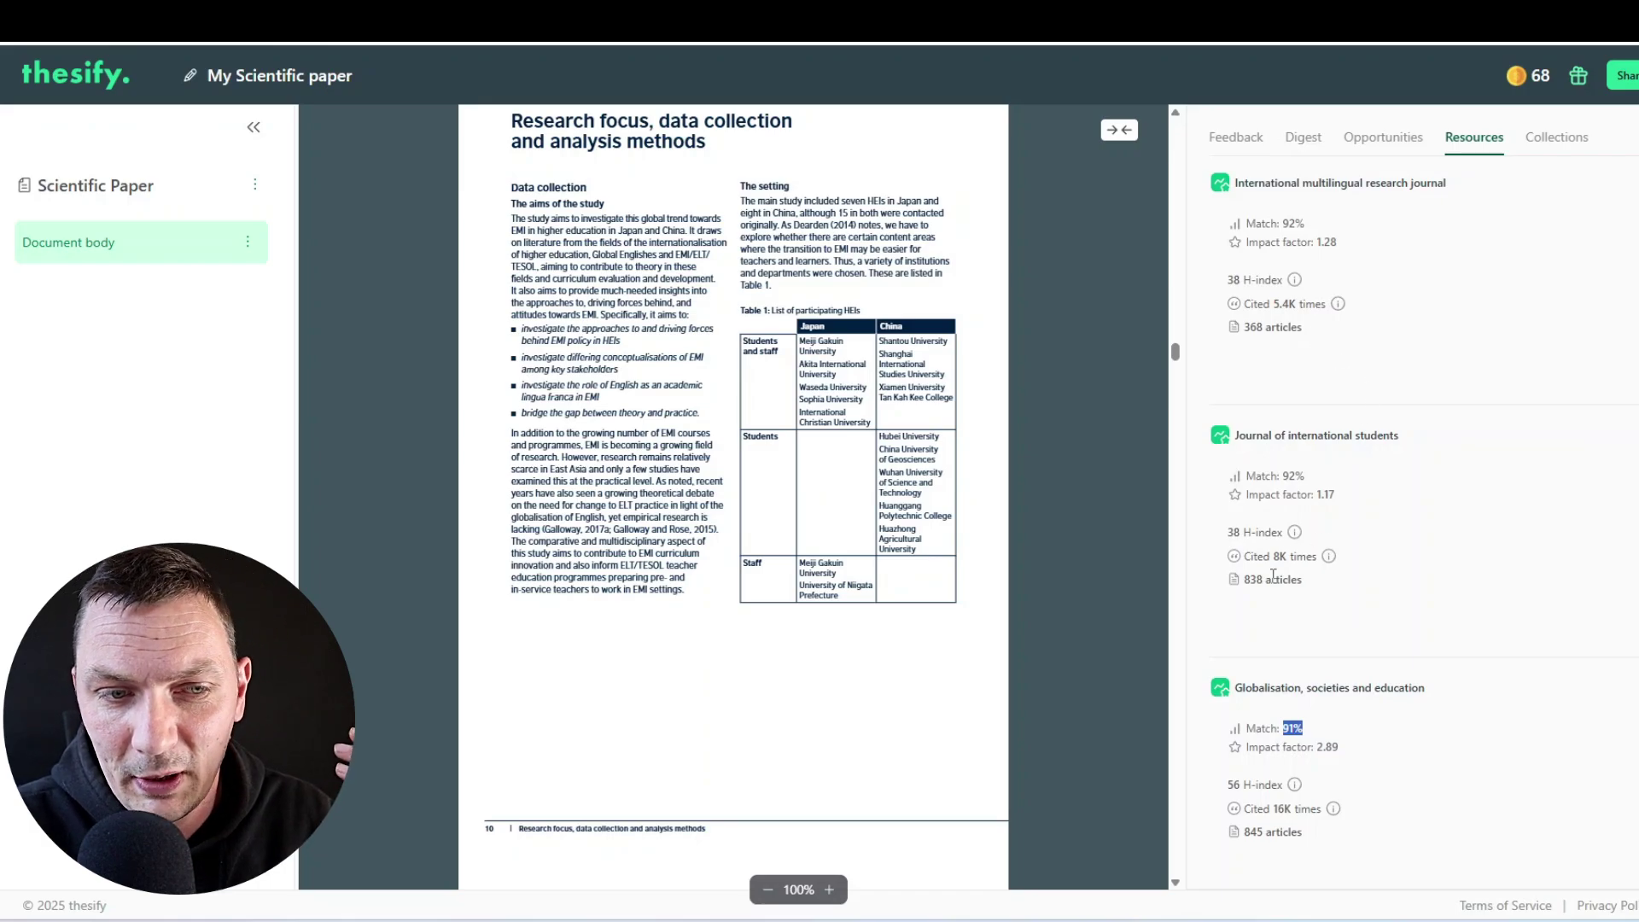
scroll(1371, 468, "down", 1)
scroll(1371, 468, "down", 7)
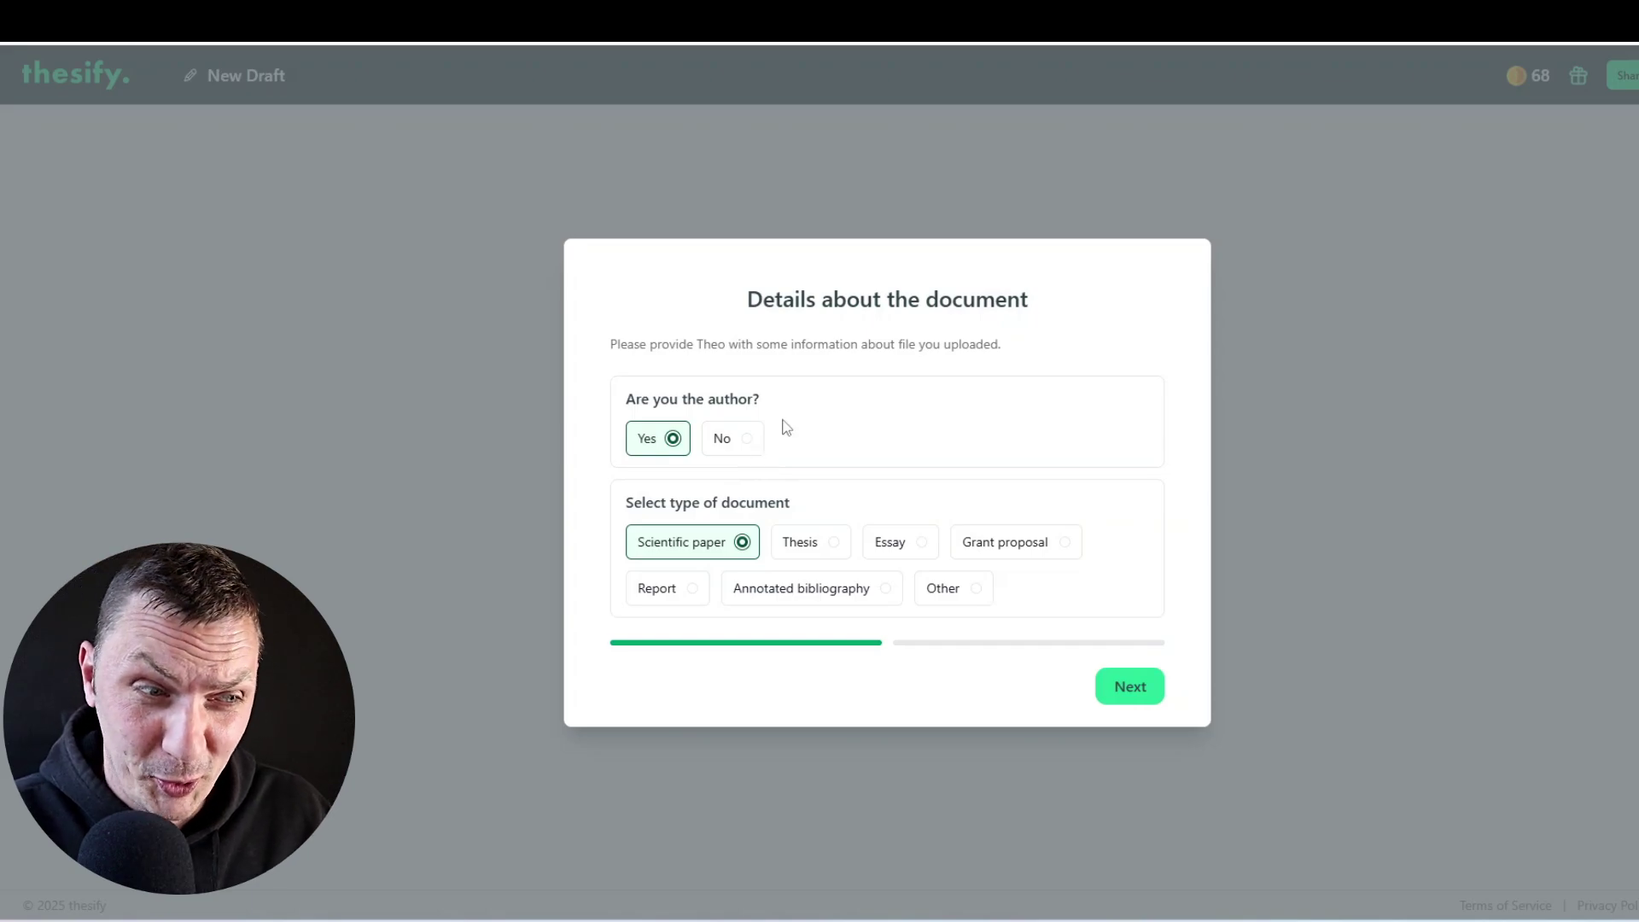
Set the new upload's document type to Other instead of grant proposal
left_click(1041, 545)
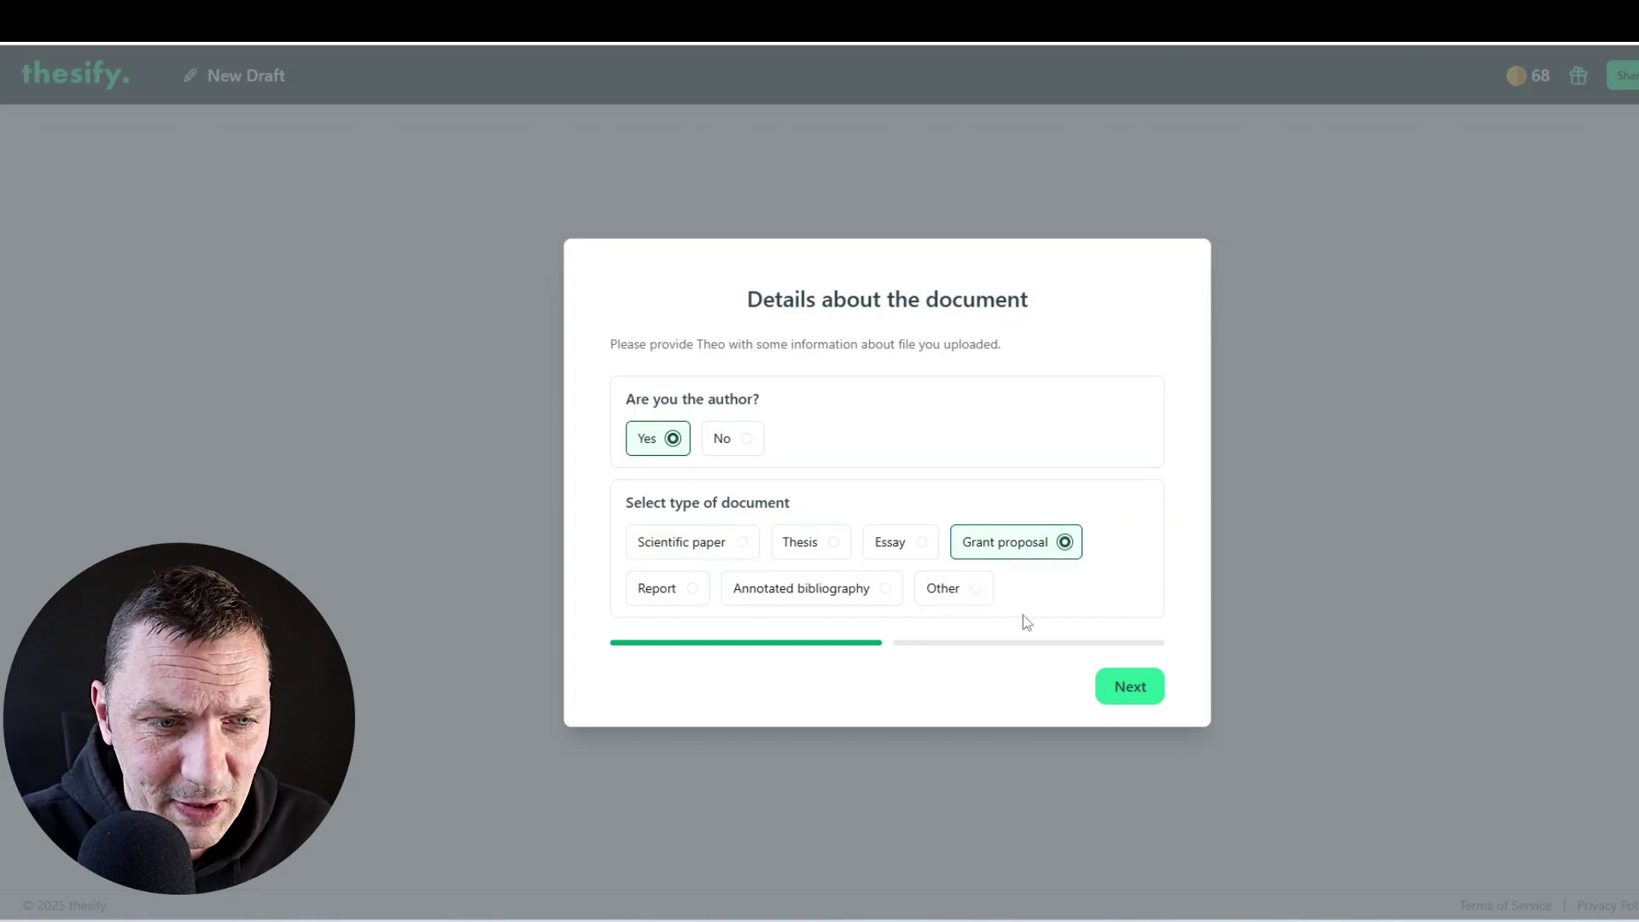
left_click(974, 597)
left_click(1132, 682)
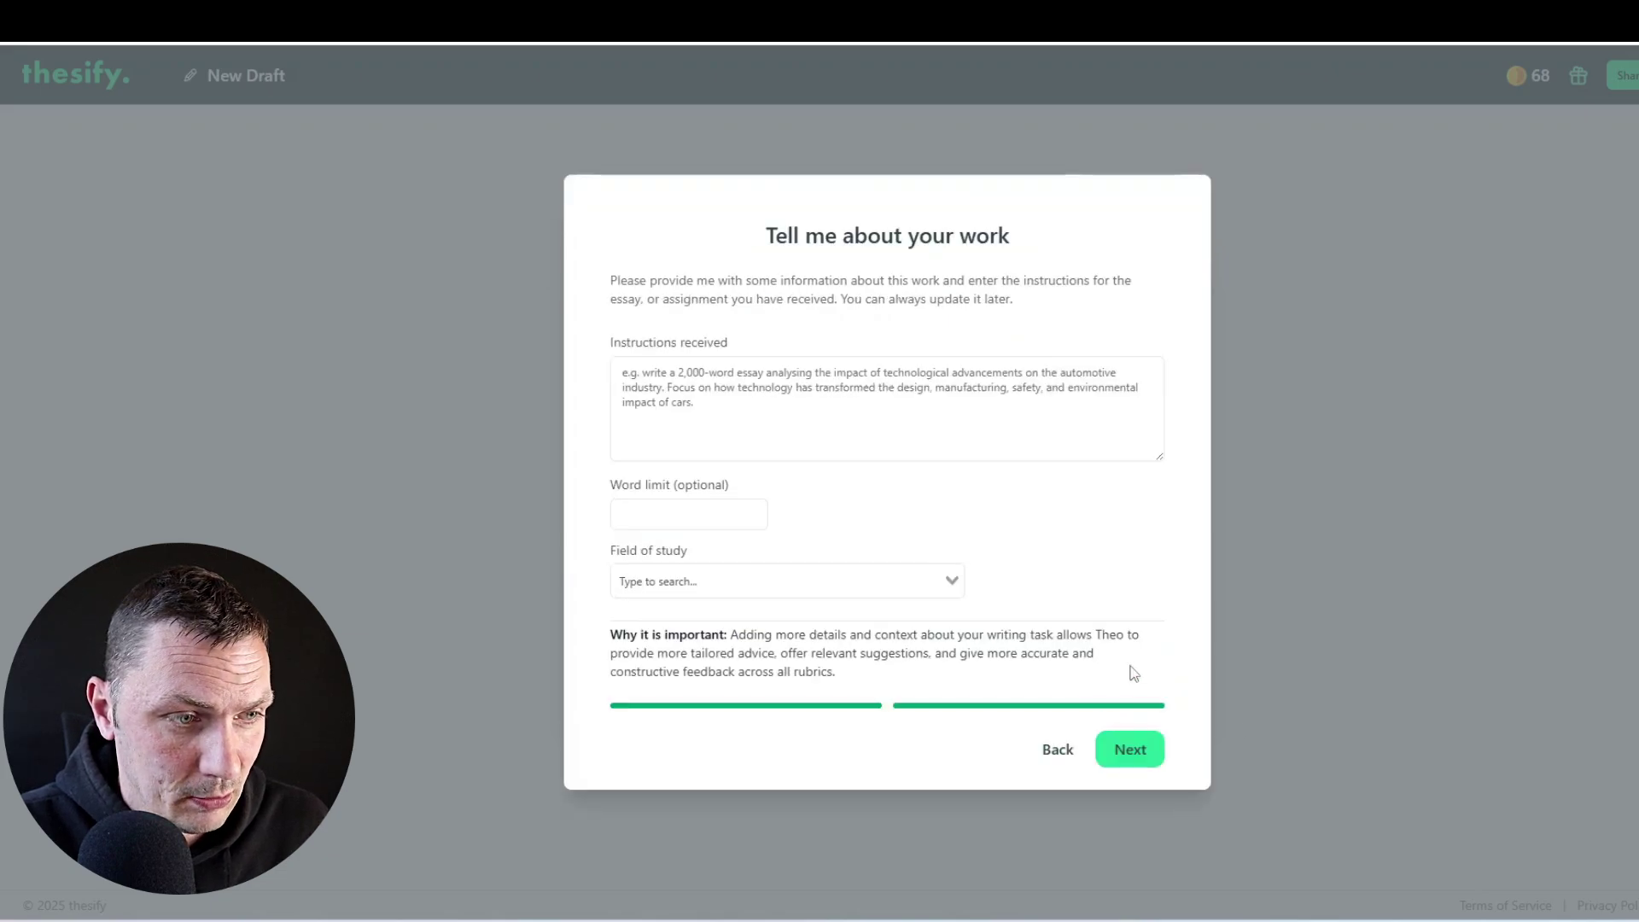
Paste the research-proposal instructions, choose Arts and Humanities as field of study, and submit for evaluation
left_click(688, 405)
type("It's a research proposal")
left_click(692, 514)
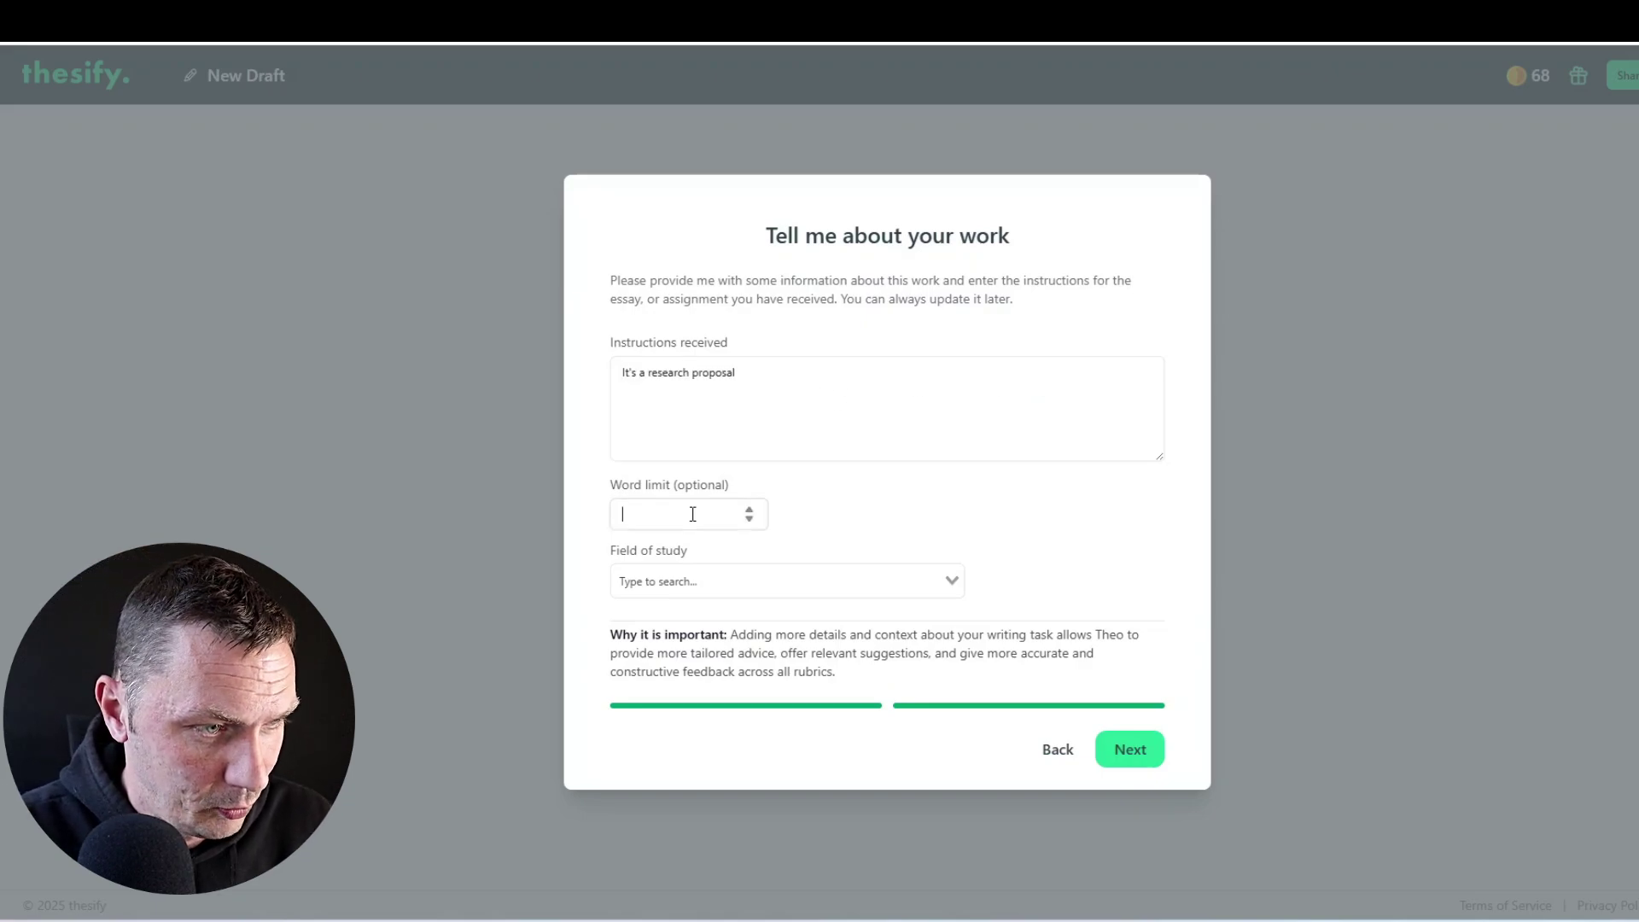
left_click(771, 591)
left_click(726, 632)
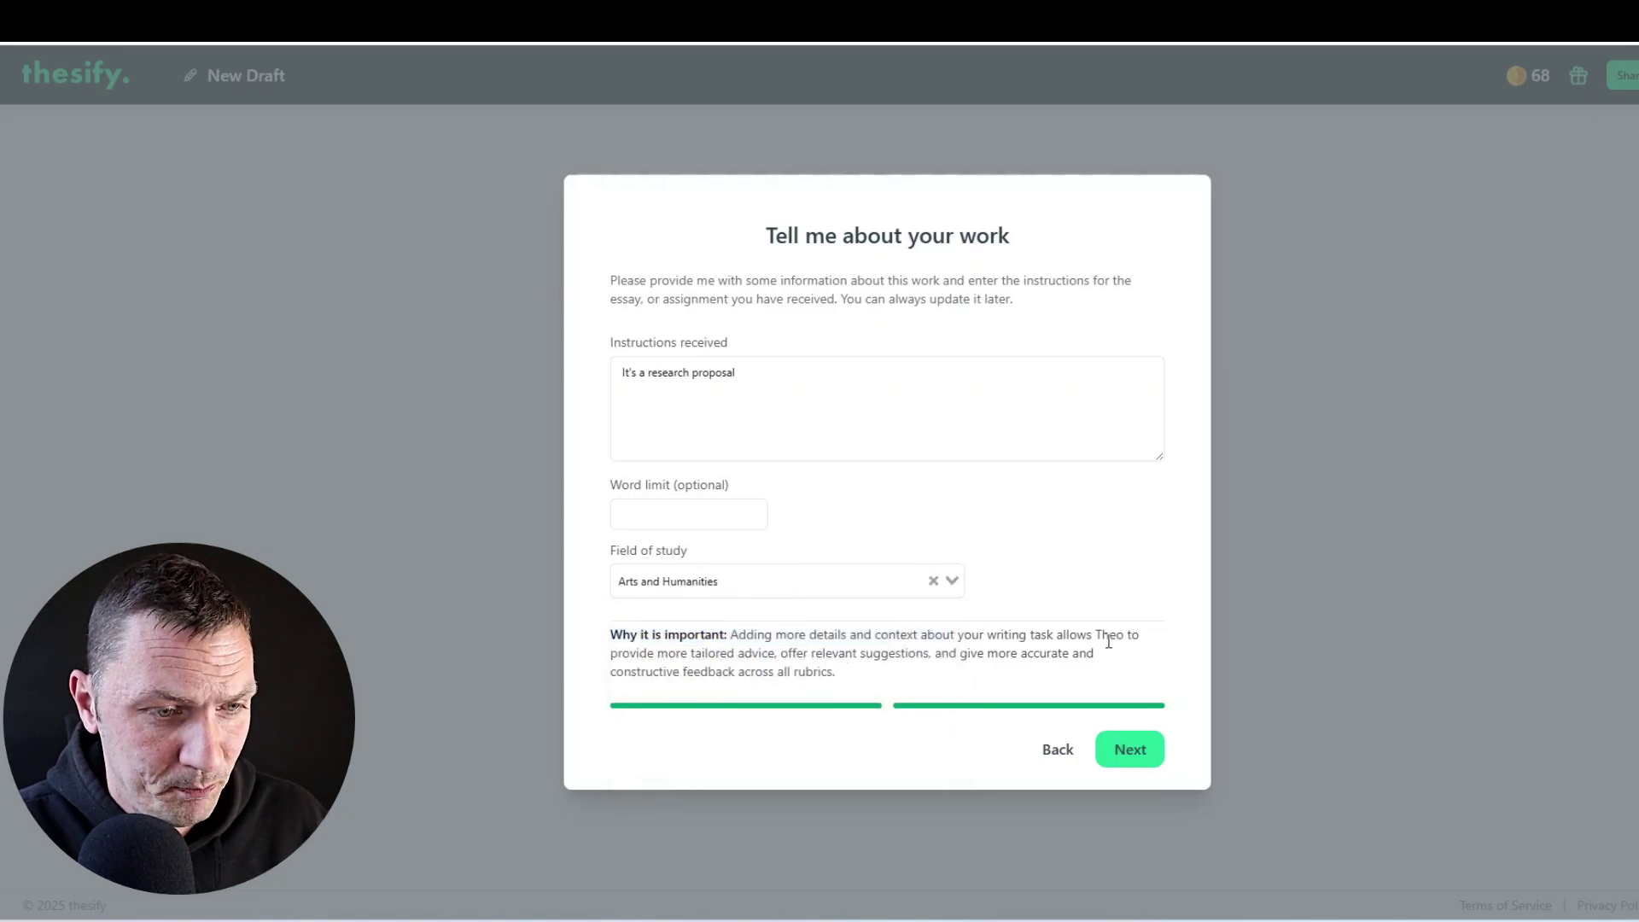
left_click(1131, 748)
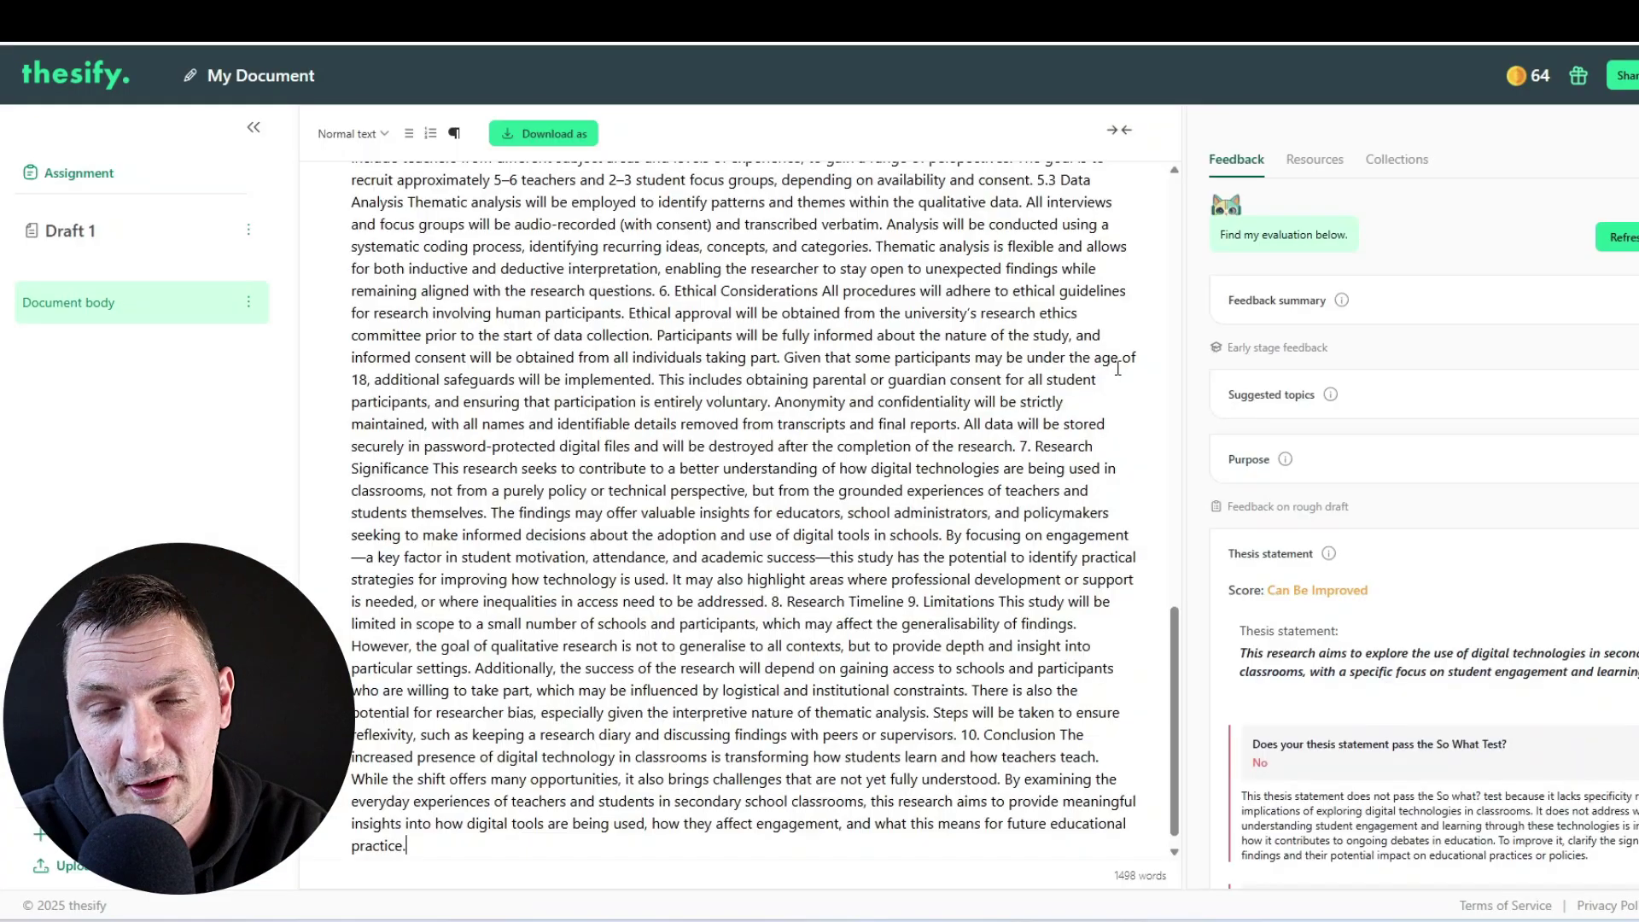
Highlight the So What Test and How and Why Test questions in the thesis statement feedback
scroll(1519, 418, "down", 3)
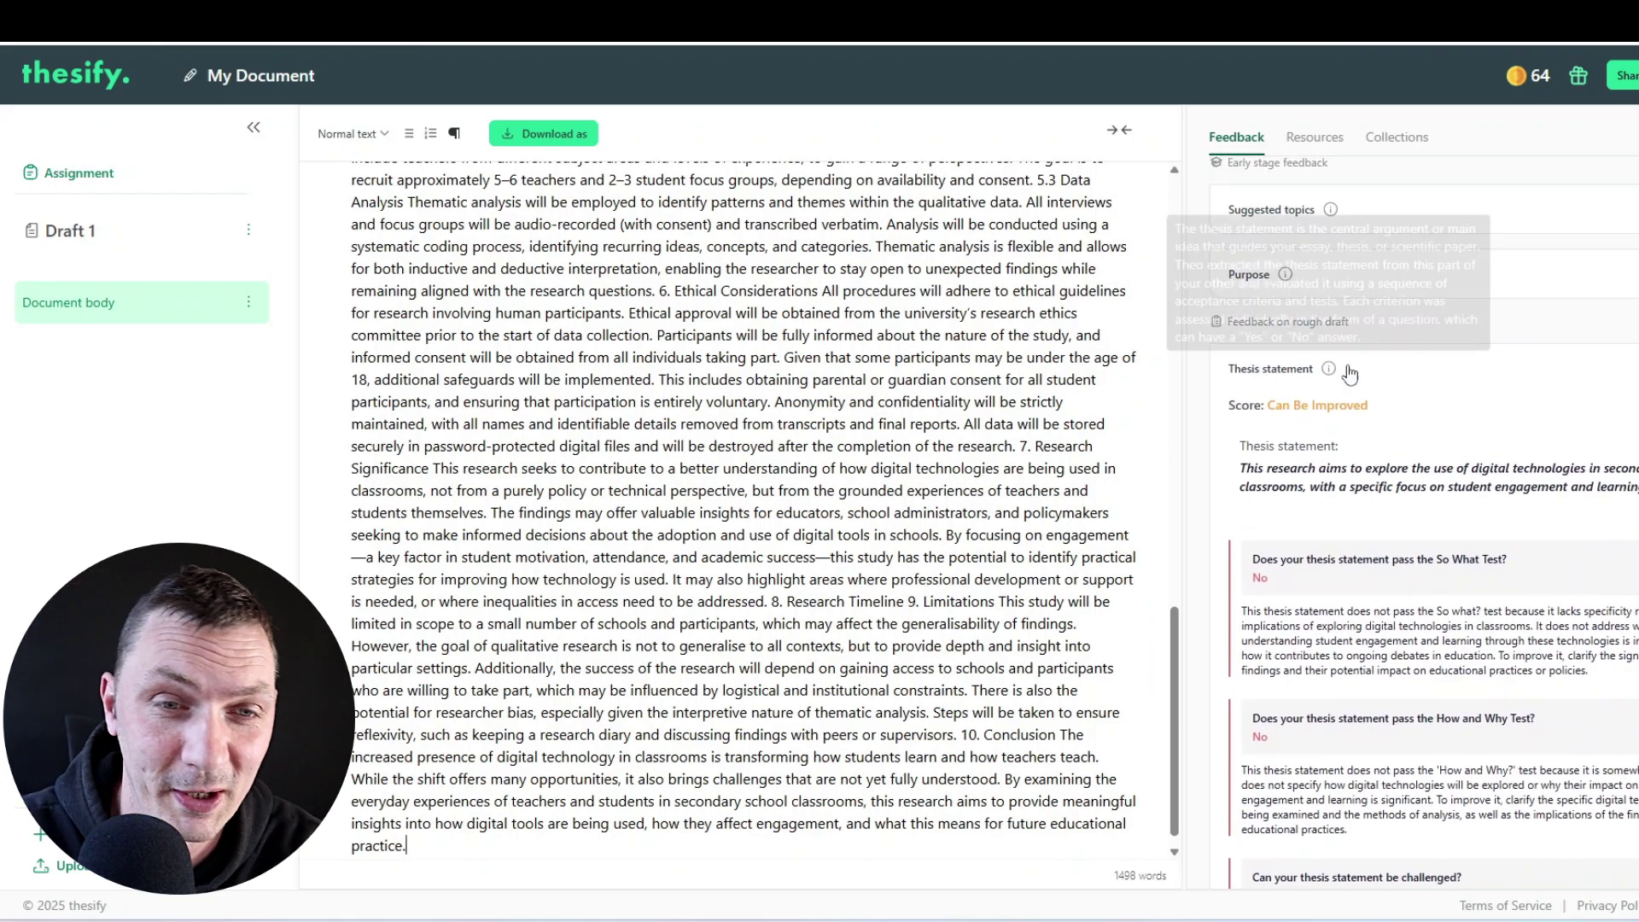
scroll(1352, 372, "down", 2)
scroll(1292, 472, "up", 1)
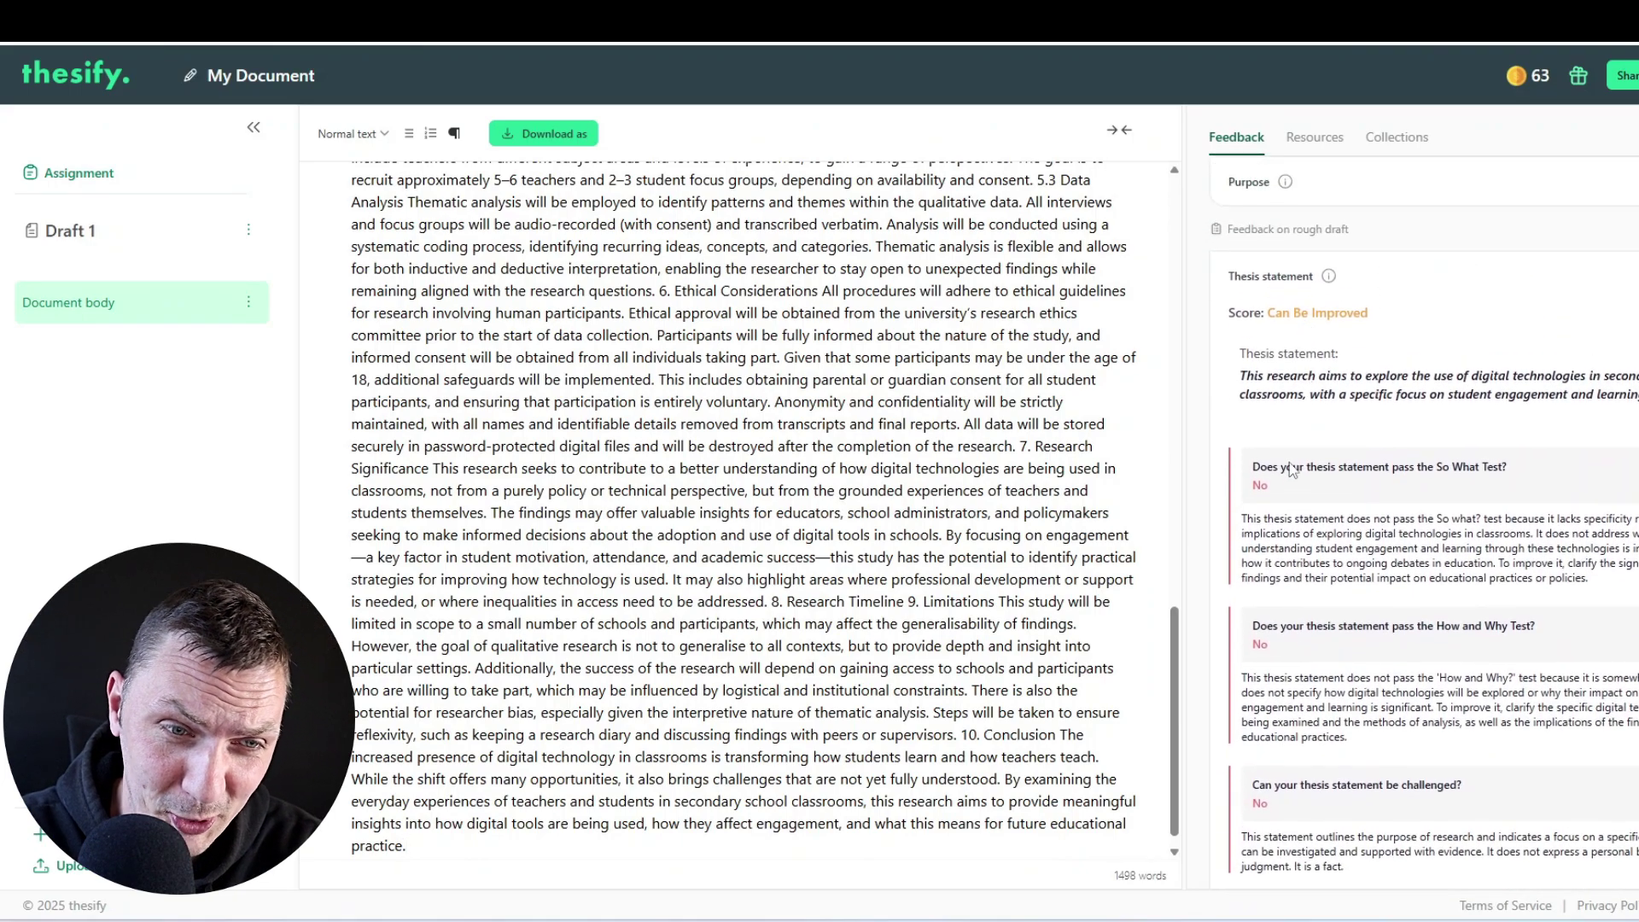
left_click_drag(1261, 468, 1507, 468)
left_click_drag(1267, 519, 1542, 570)
scroll(1408, 512, "down", 2)
left_click(1292, 452)
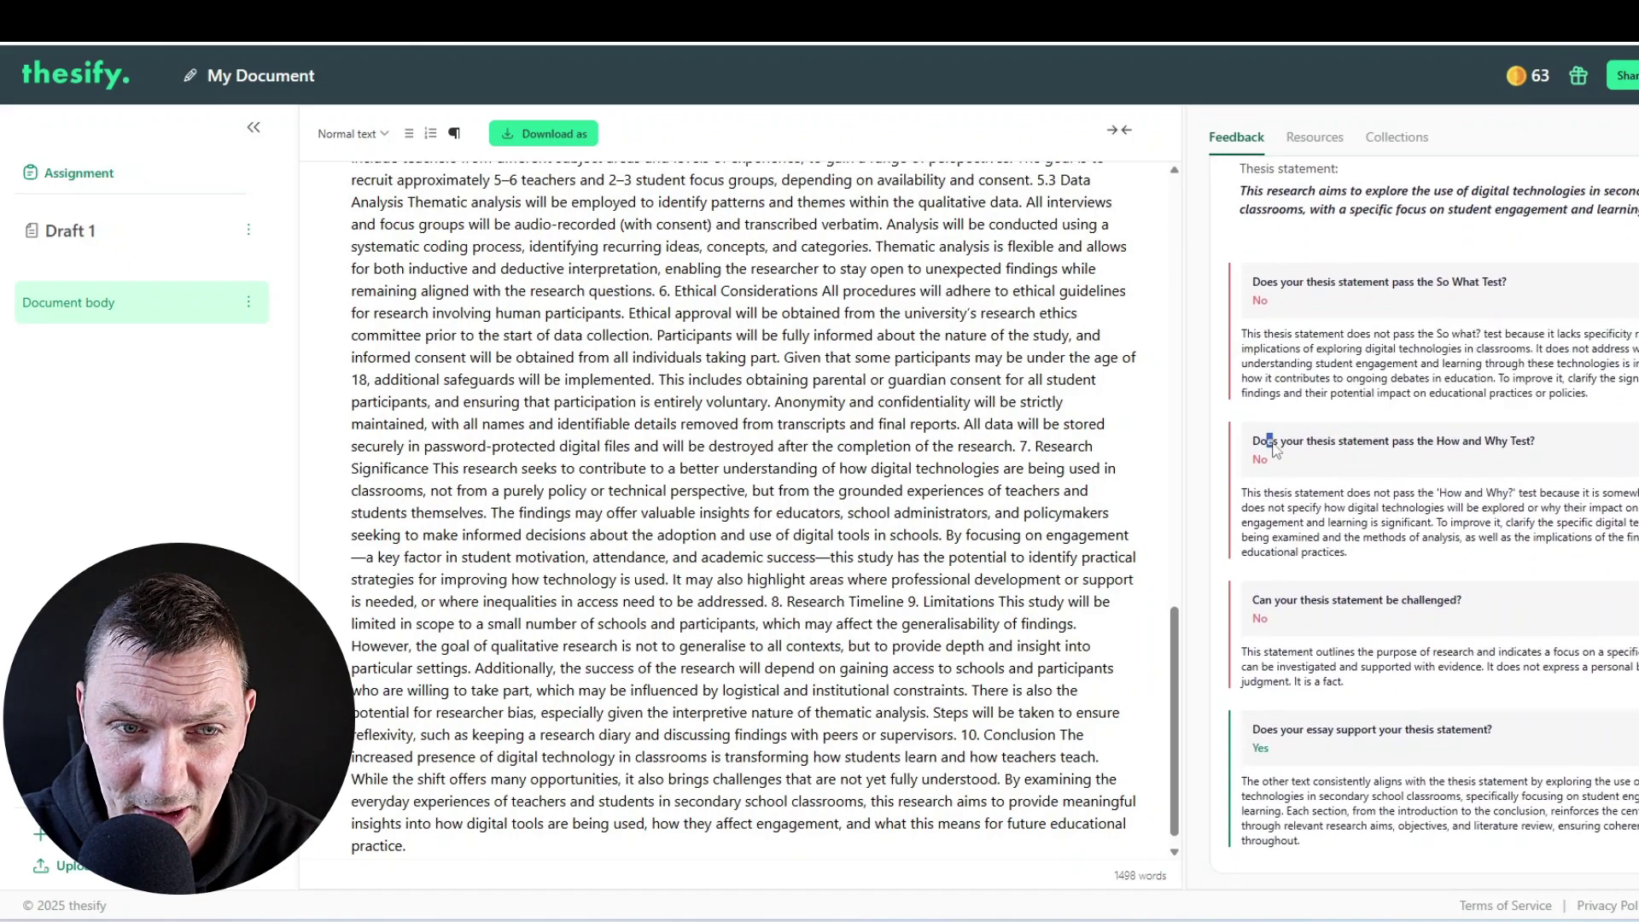
left_click_drag(1273, 442, 1511, 446)
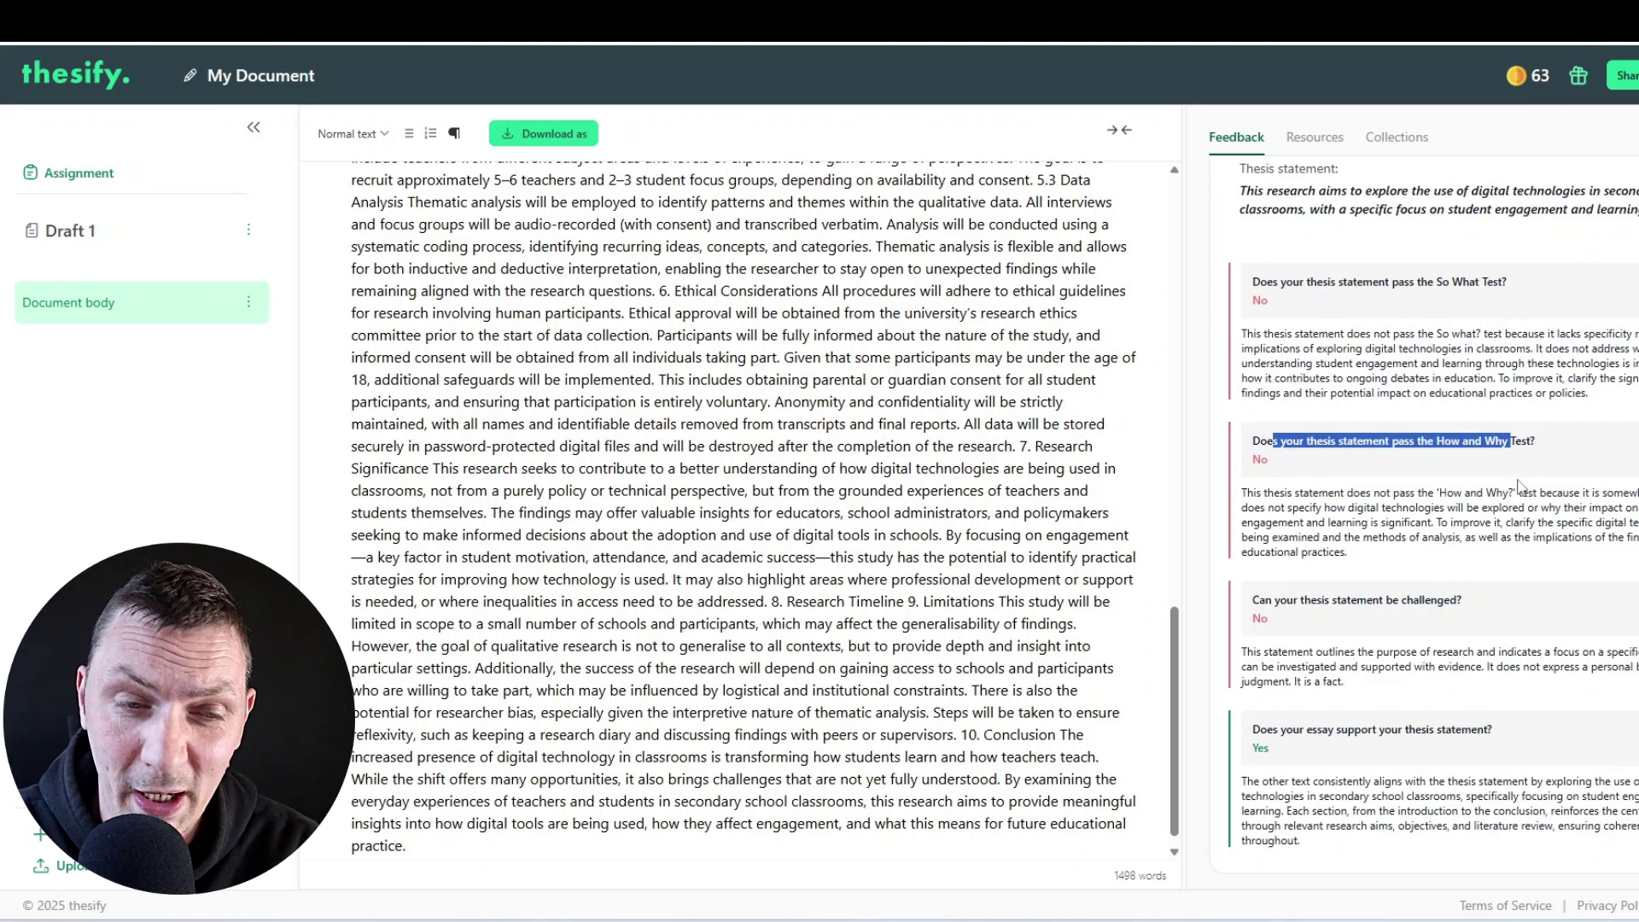
scroll(1528, 446, "down", 2)
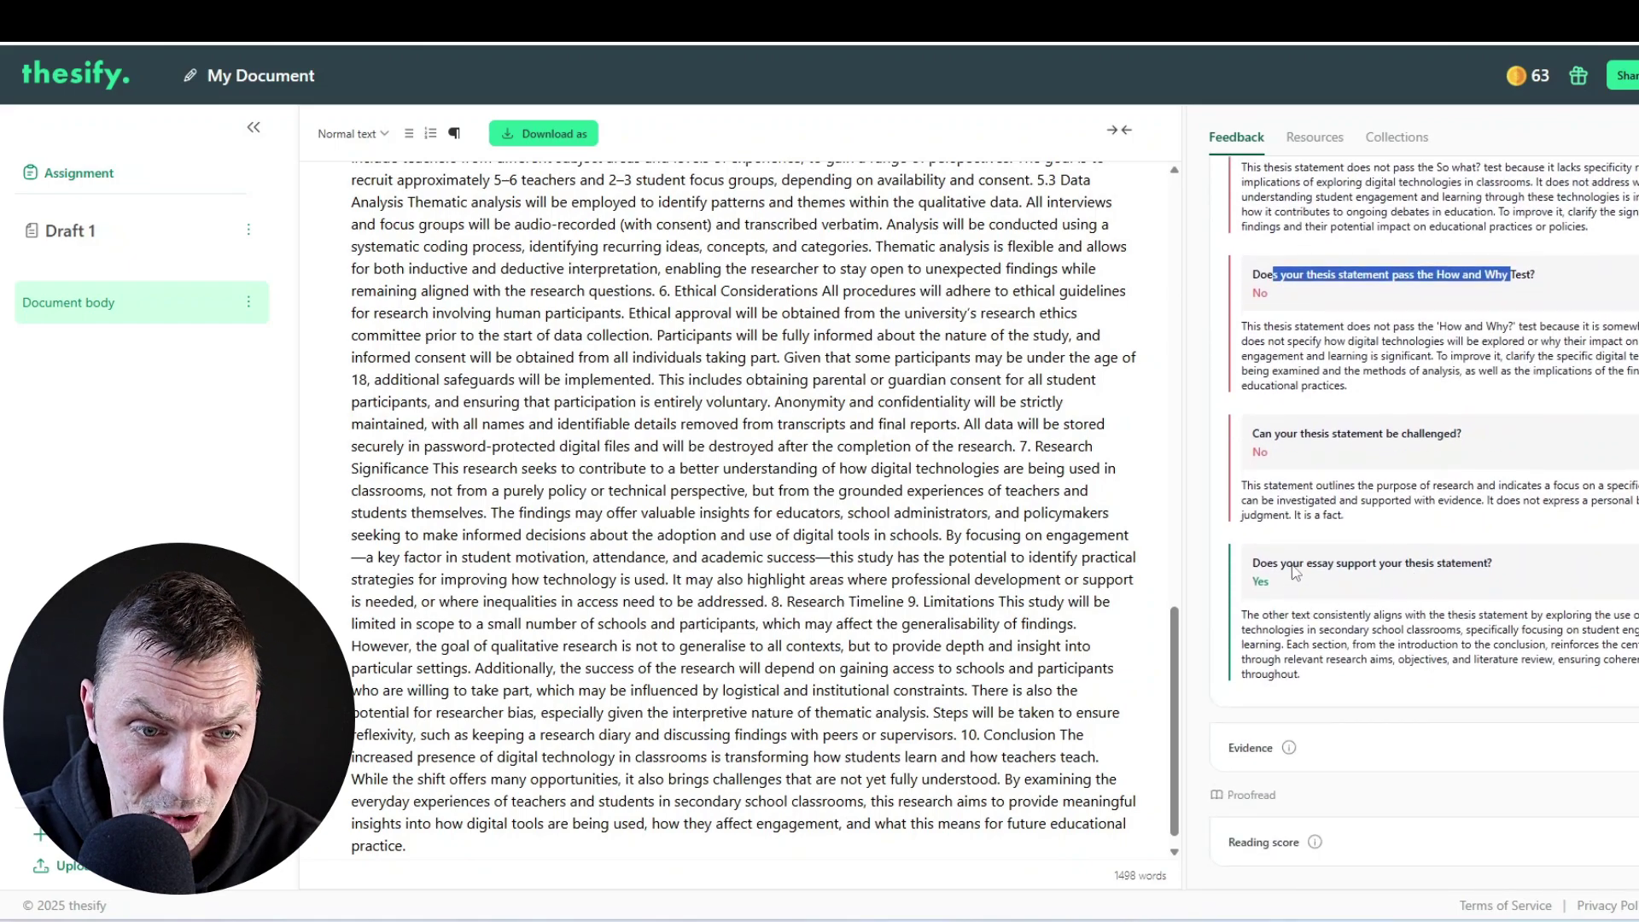
scroll(1522, 516, "up", 6)
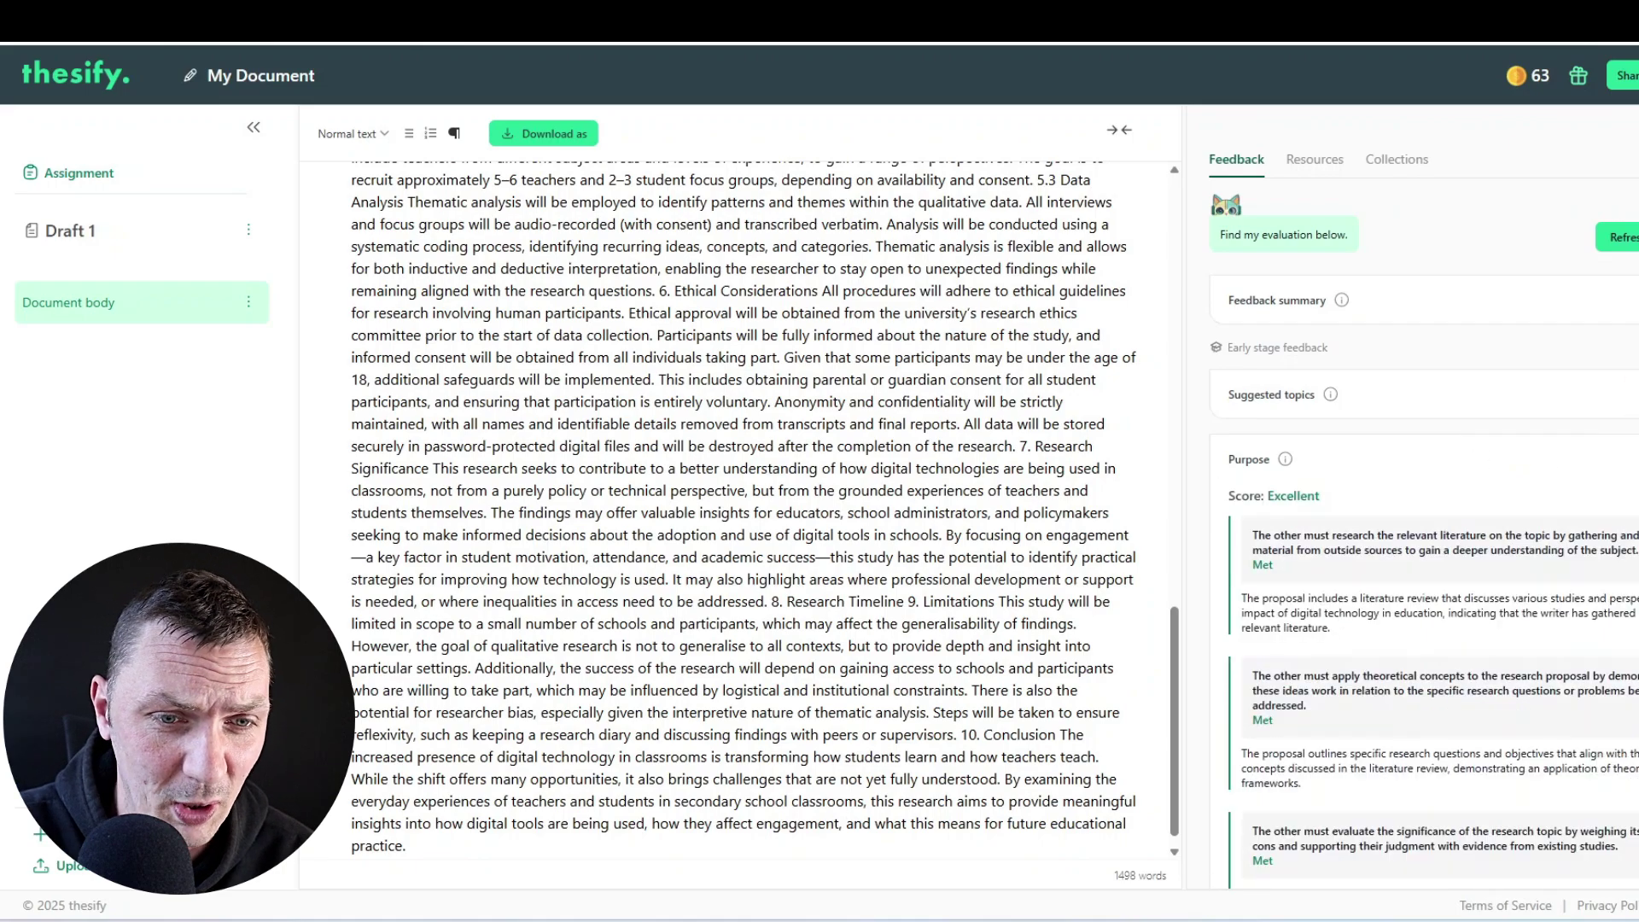
Scroll from the feedback summary and recommendations down to the thesis statement tests and Evidence
scroll(1588, 449, "down", 5)
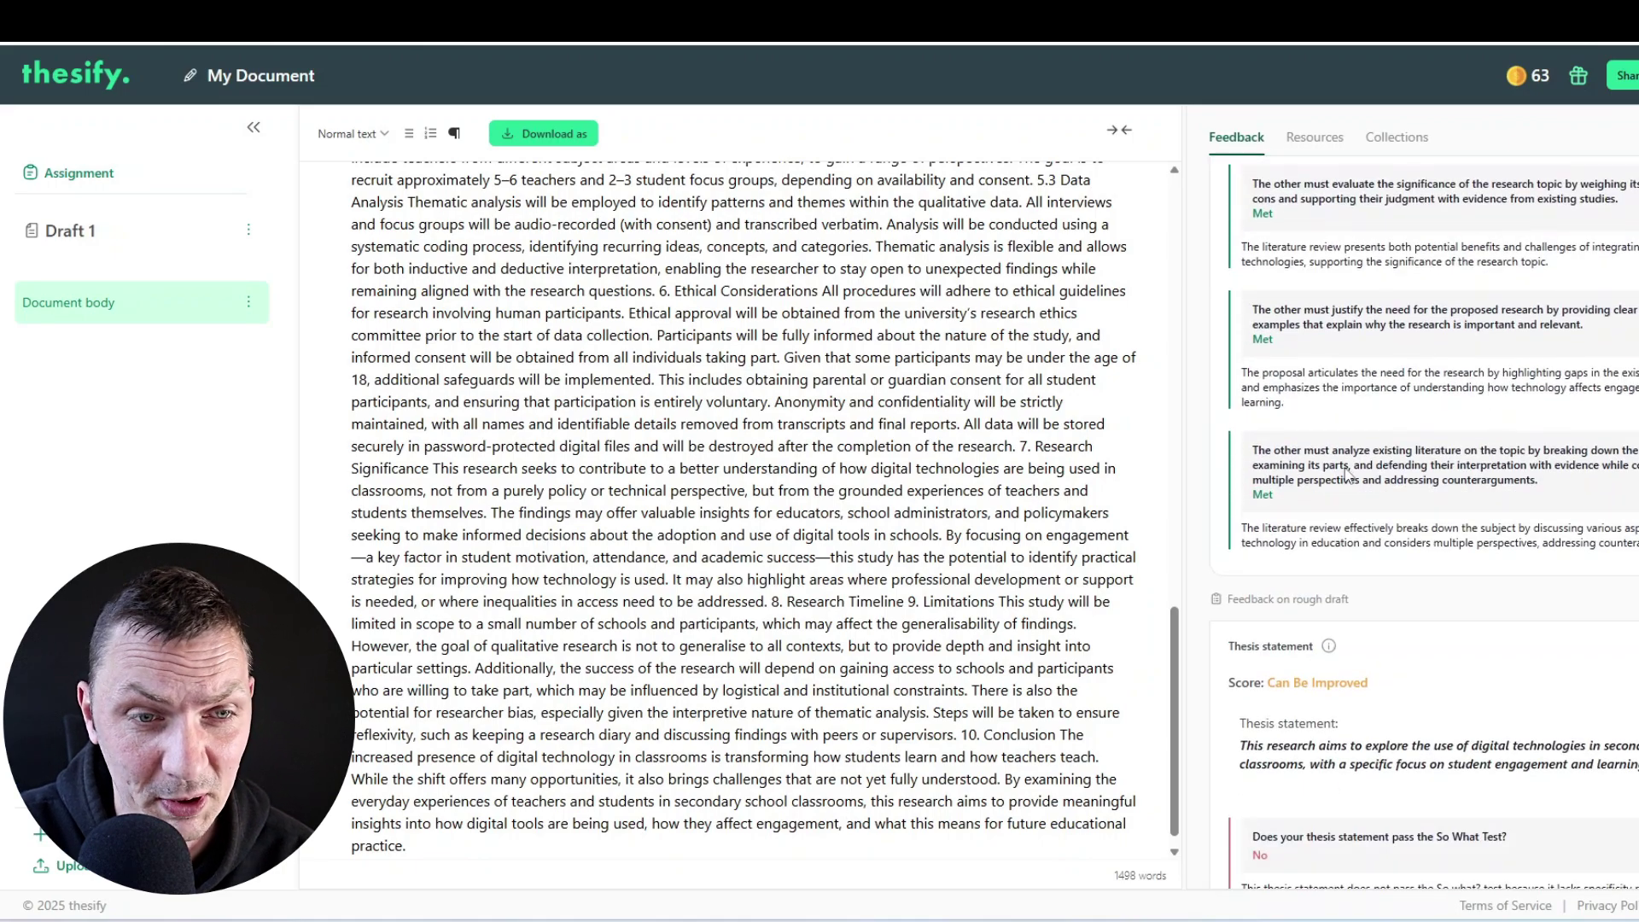
scroll(1374, 495, "up", 5)
scroll(1385, 489, "up", 2)
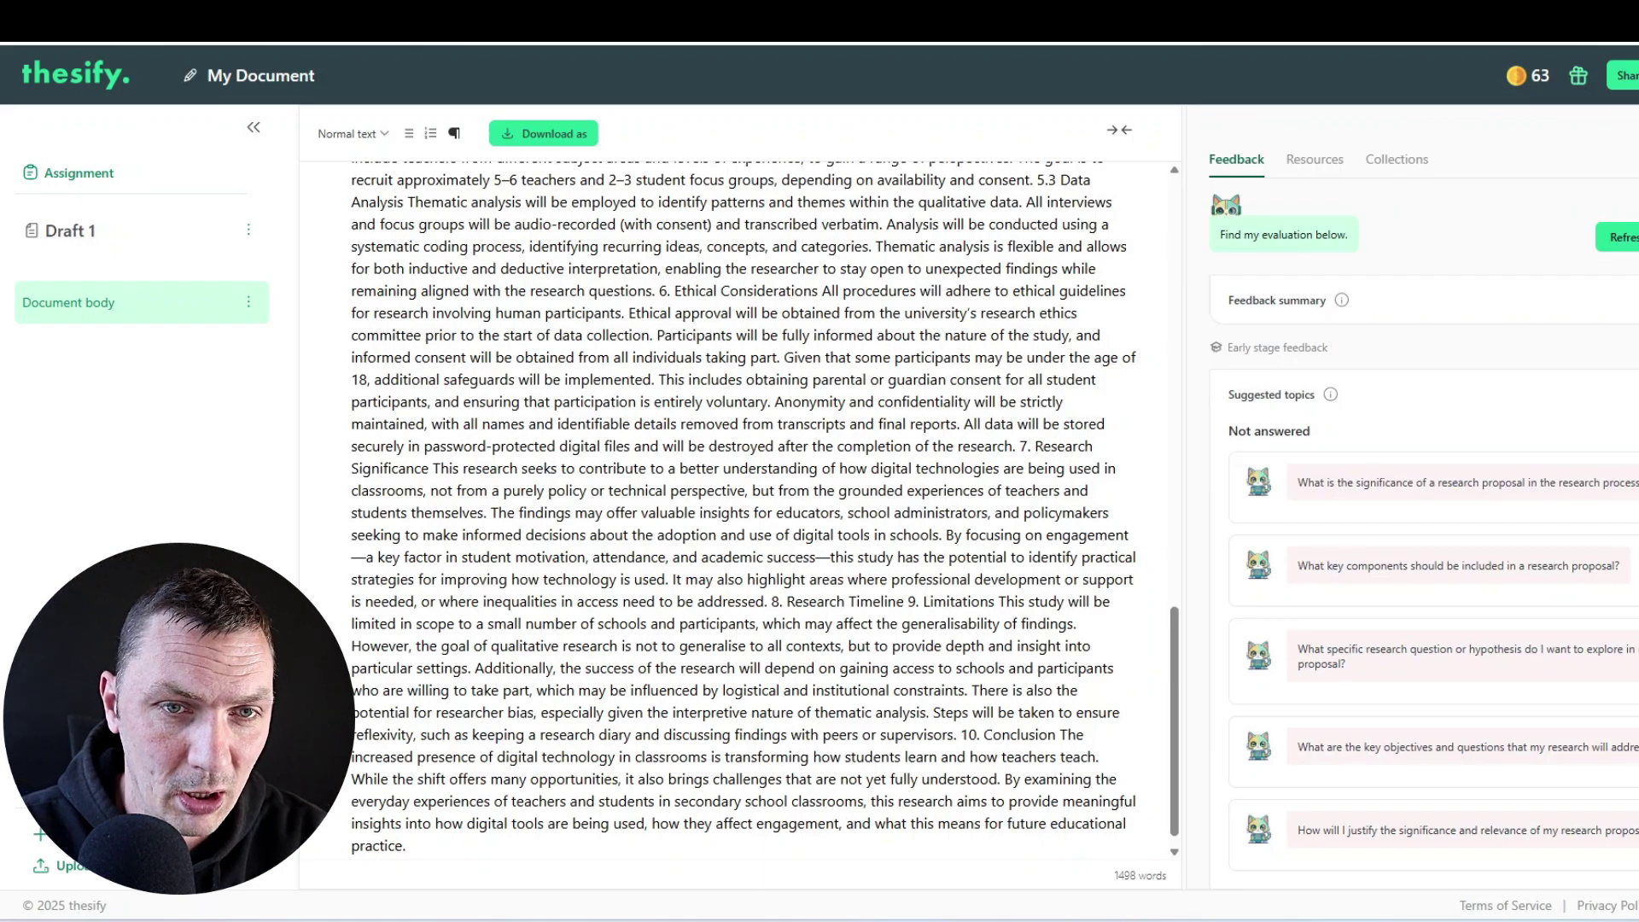
scroll(1549, 406, "down", 2)
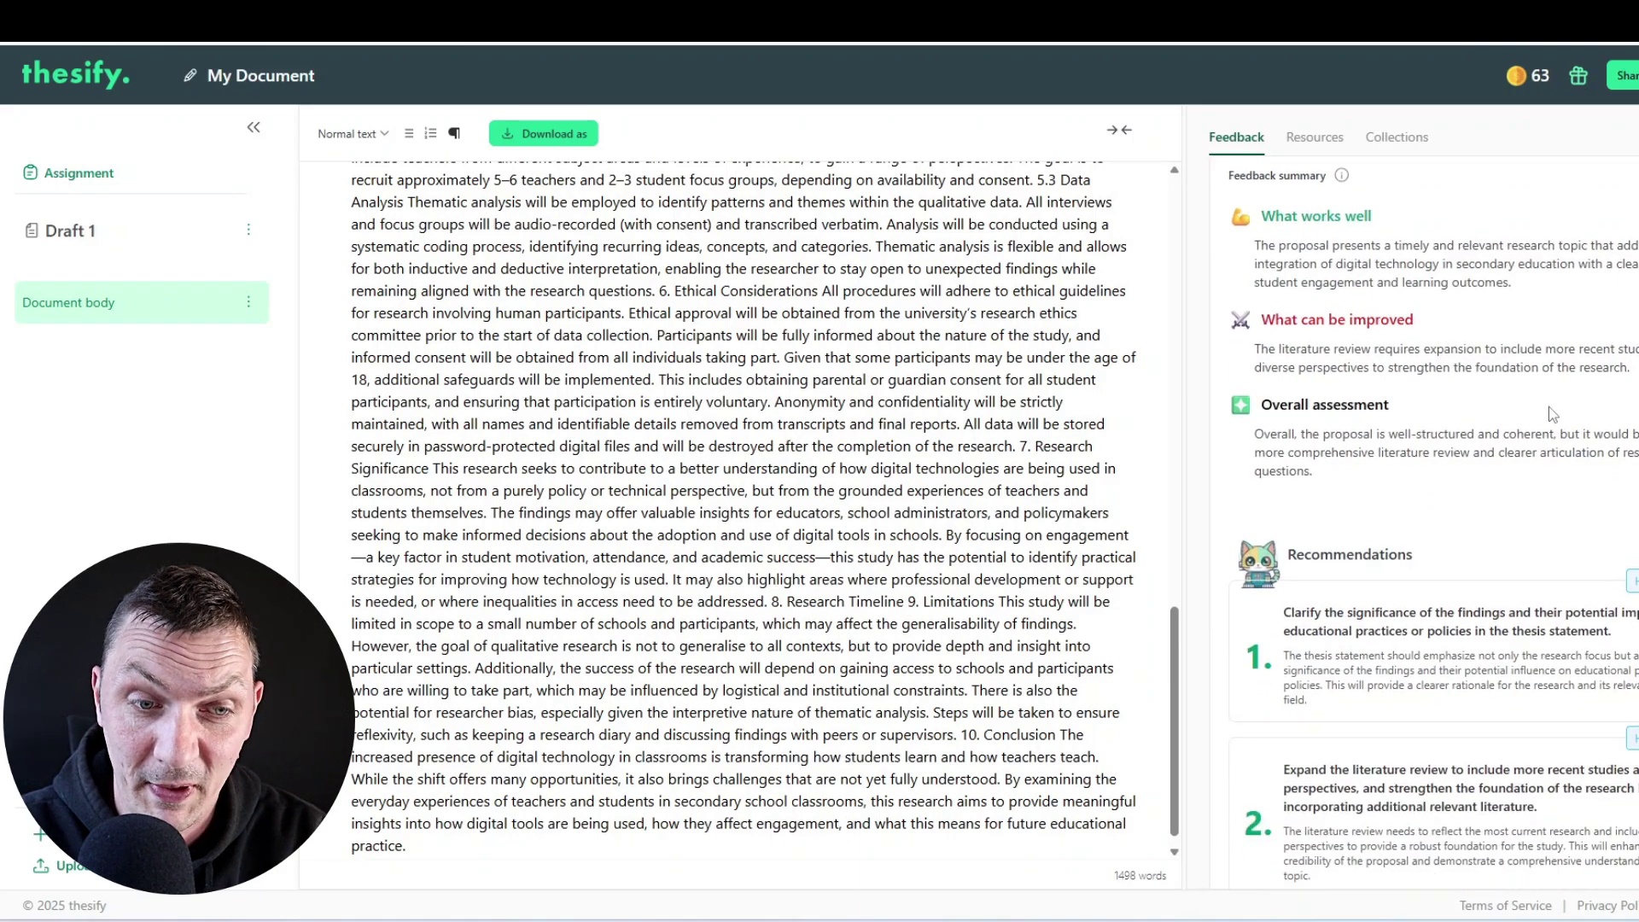
scroll(1550, 416, "down", 20)
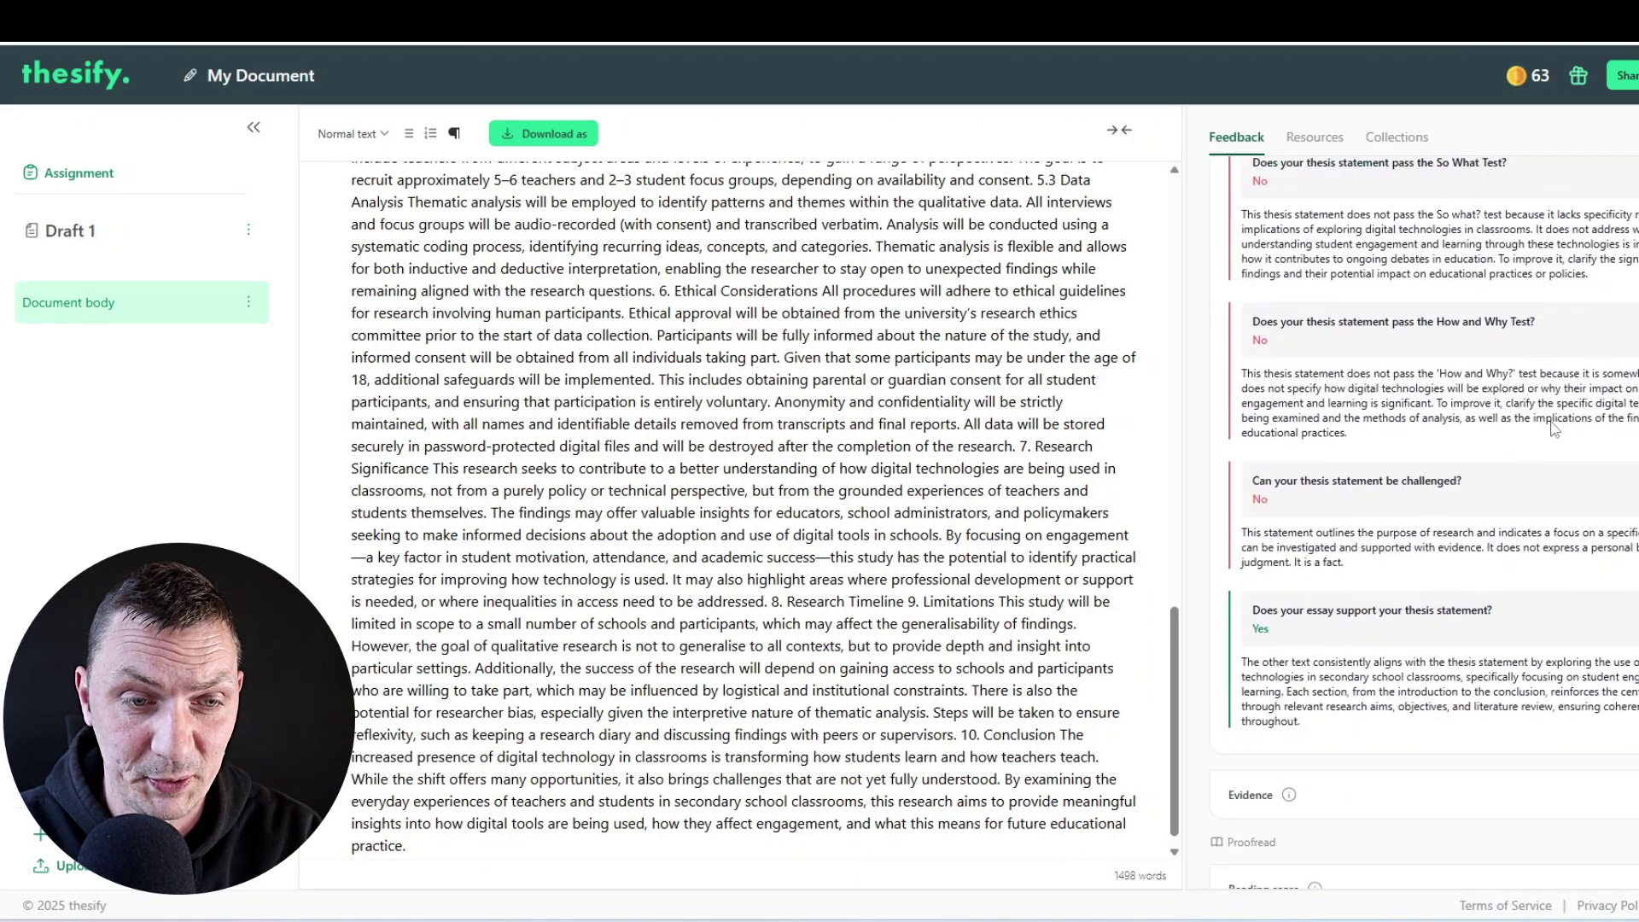
scroll(1550, 421, "down", 1)
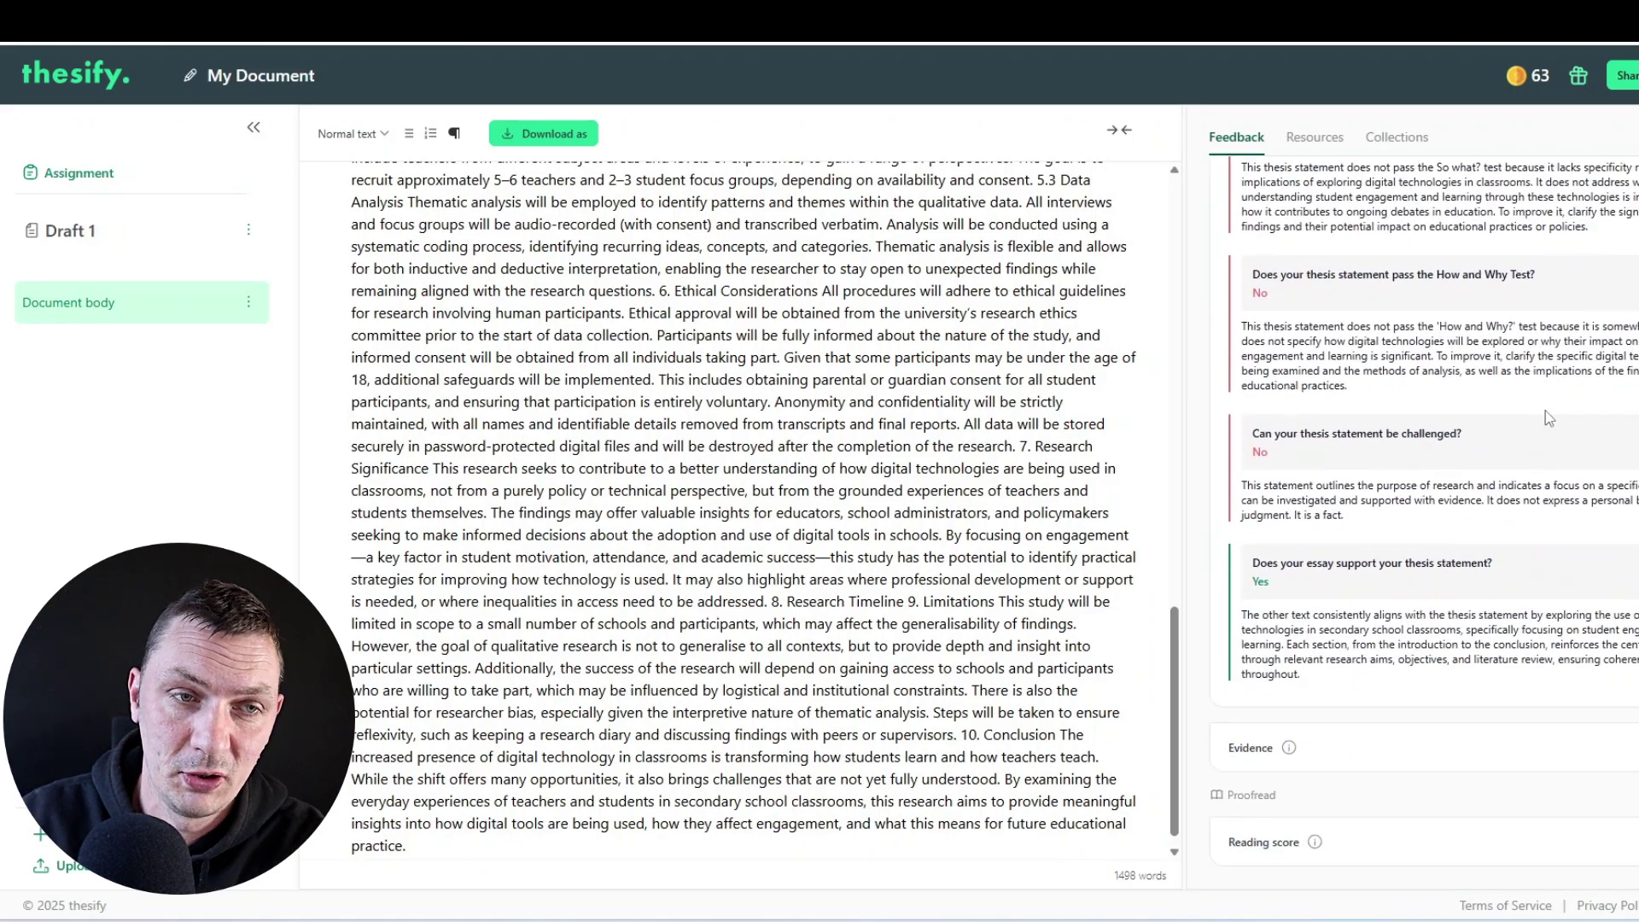